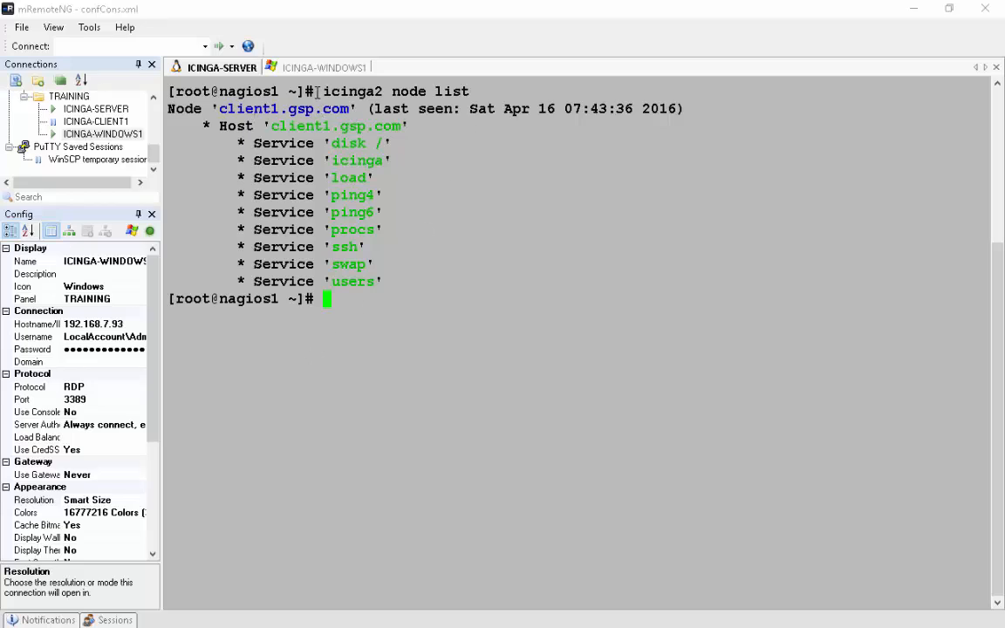
# - On the Windows client, check the hostname in Command Prompt and ping nagios1.gsp.com
pyautogui.click(301, 67)
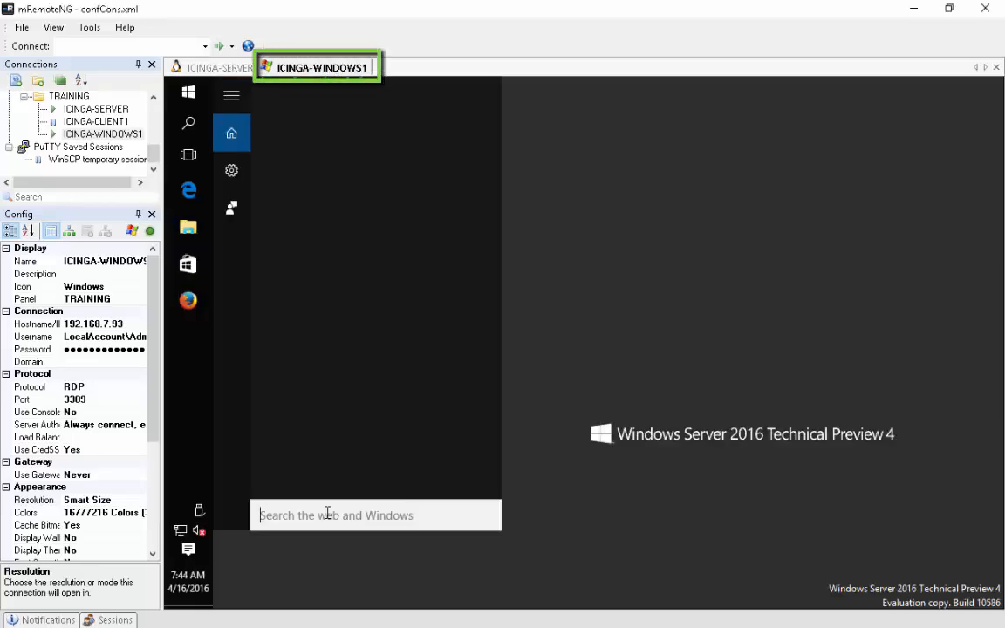
pyautogui.write('cmd')
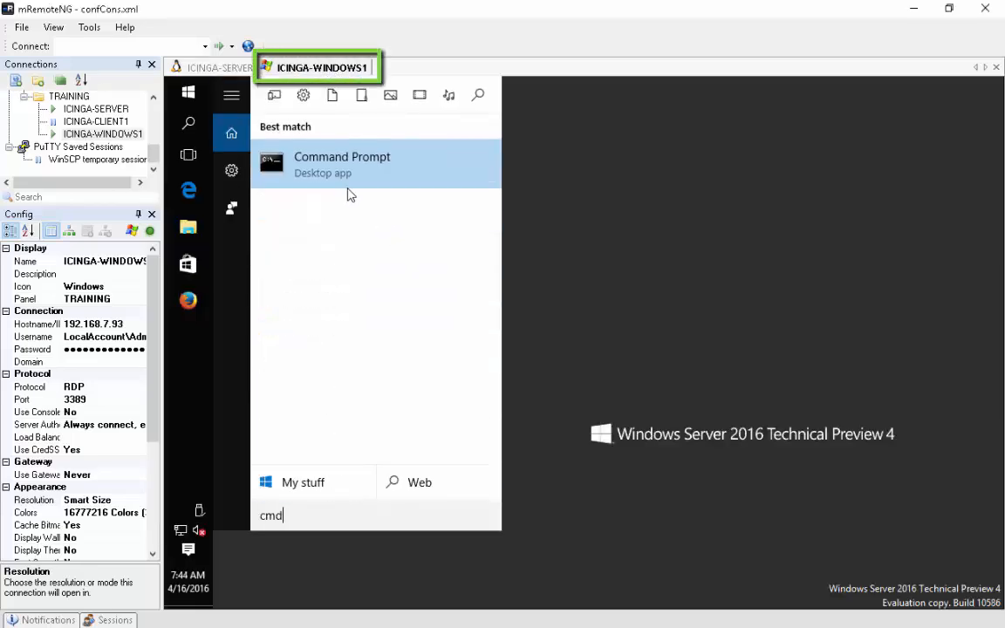
pyautogui.click(347, 194)
pyautogui.click(427, 304)
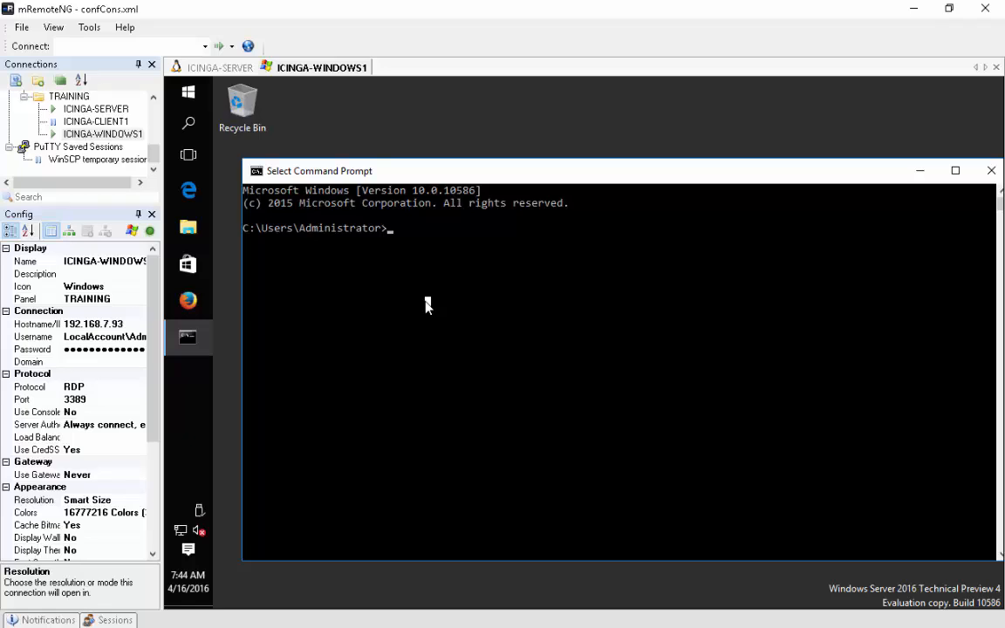
pyautogui.write('hostname')
pyautogui.press('Return')
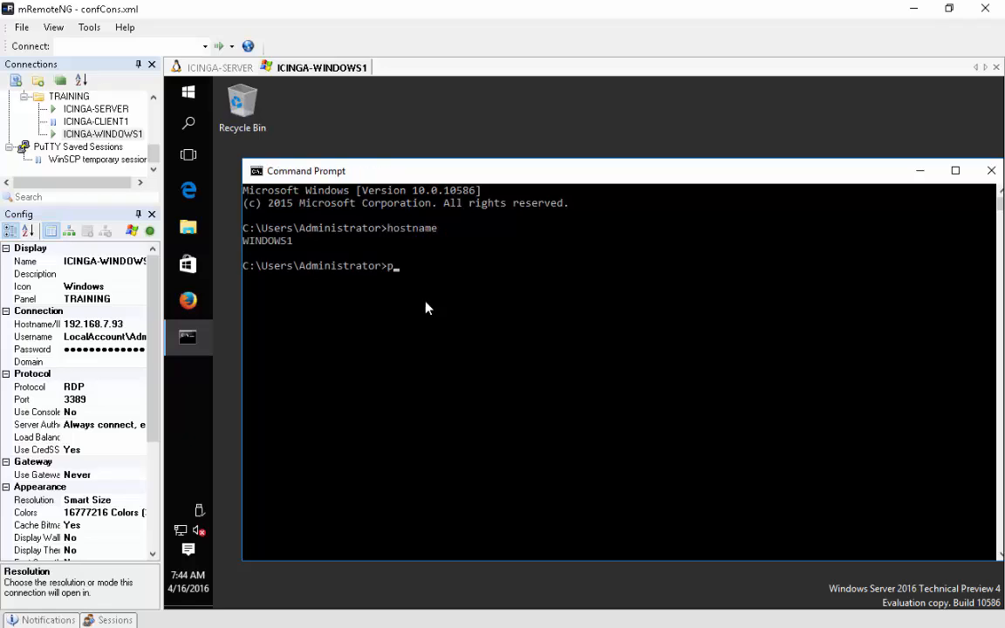
pyautogui.write('ping nagios1.gsp.com')
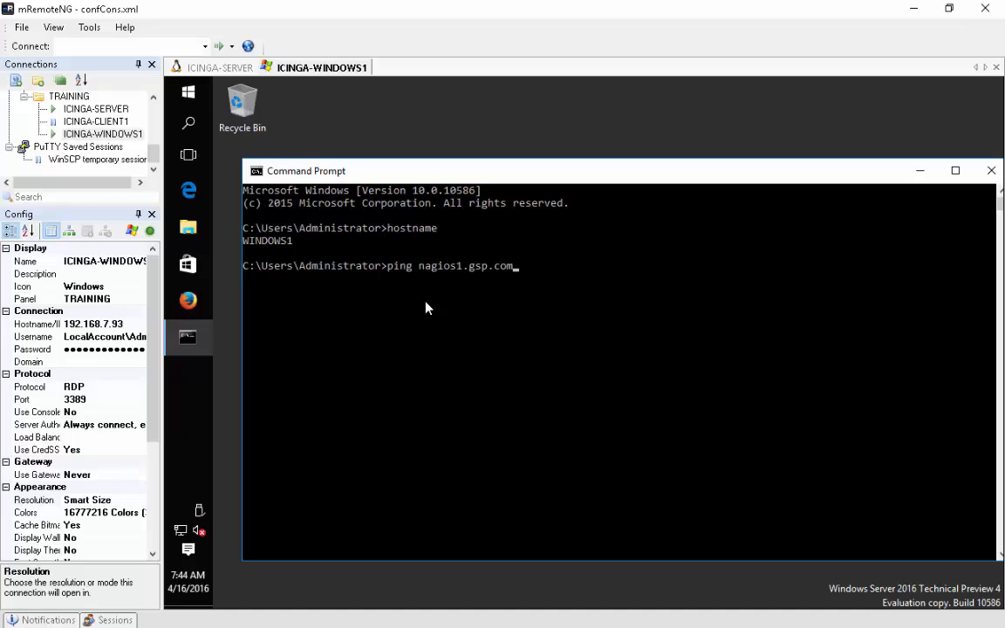
pyautogui.press('Return')
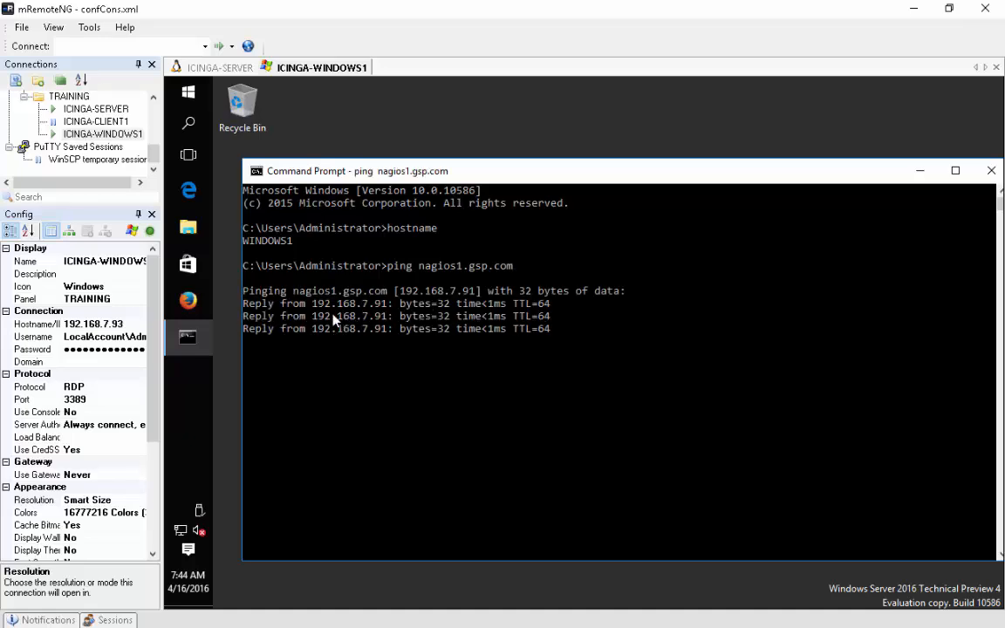
# - From the ICINGA-SERVER session, ping windows1.gsp.com, then stop it with Ctrl+C
pyautogui.click(192, 69)
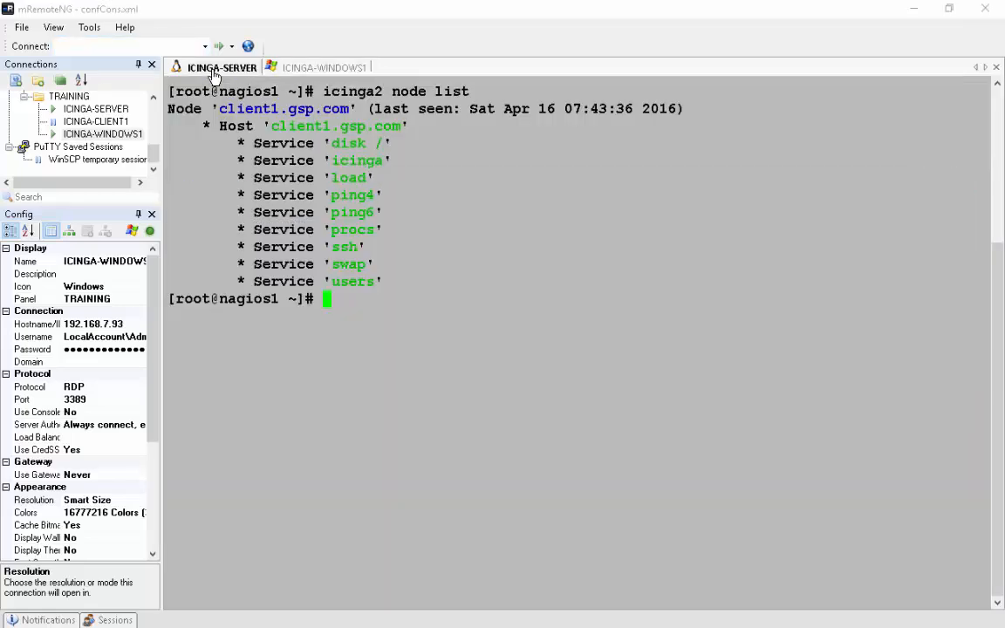
pyautogui.write('ping windows2')
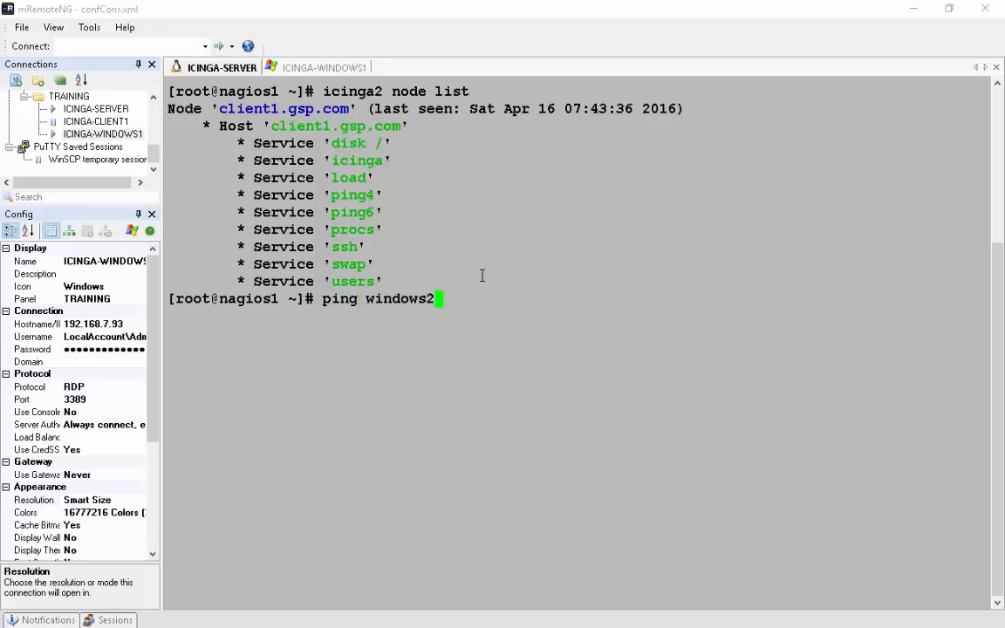
pyautogui.press('BackSpace')
pyautogui.write('1')
pyautogui.write('.gsp.com')
pyautogui.press('Return')
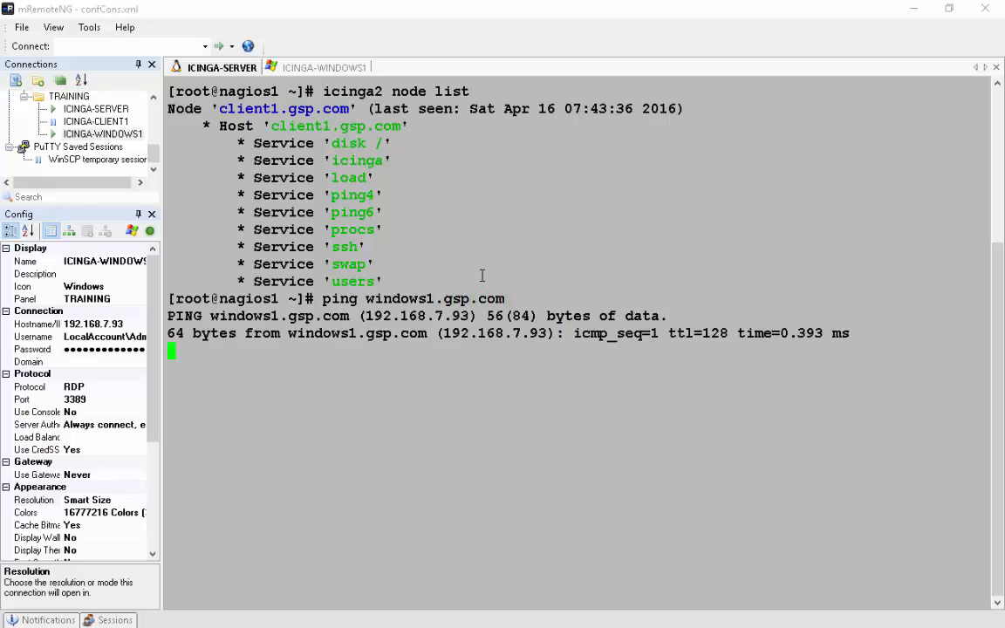
pyautogui.hotkey('ctrl', 'c')
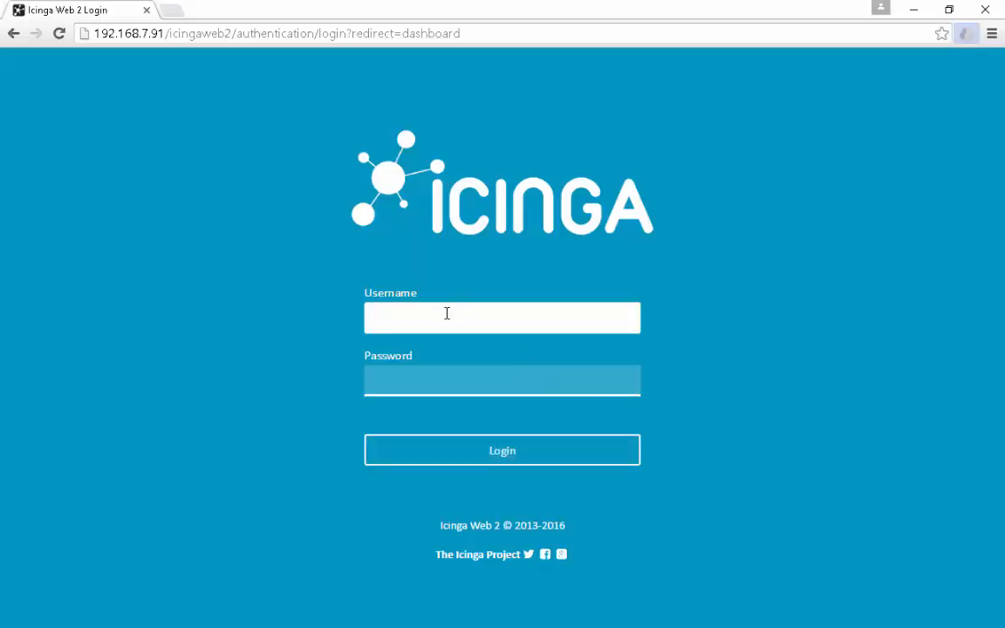
# - Sign in to Icinga Web 2 with the admin account and dismiss the save-password prompt
pyautogui.write('admin')
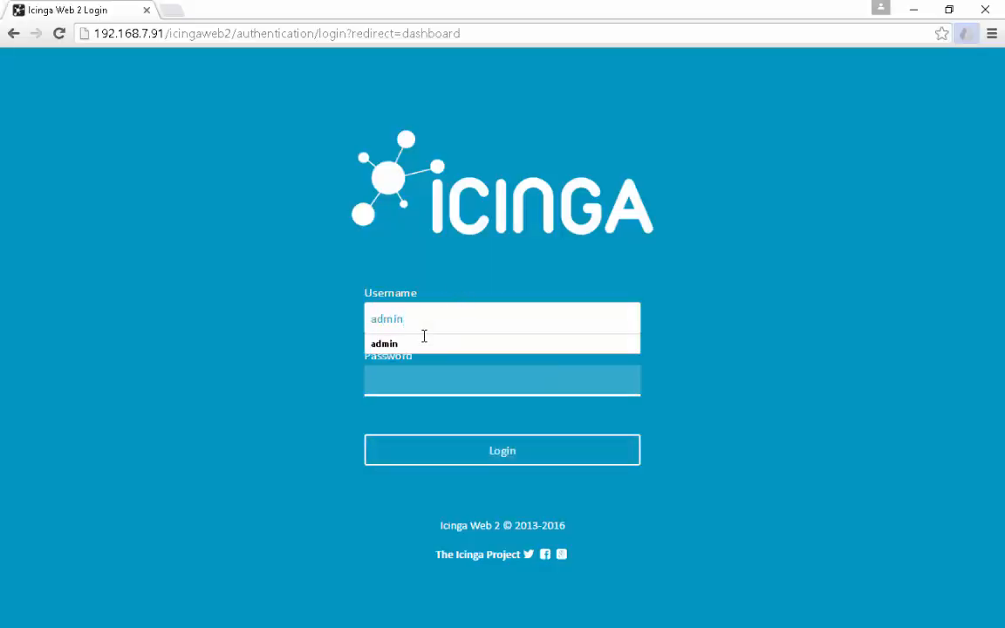
pyautogui.click(423, 335)
pyautogui.click(395, 387)
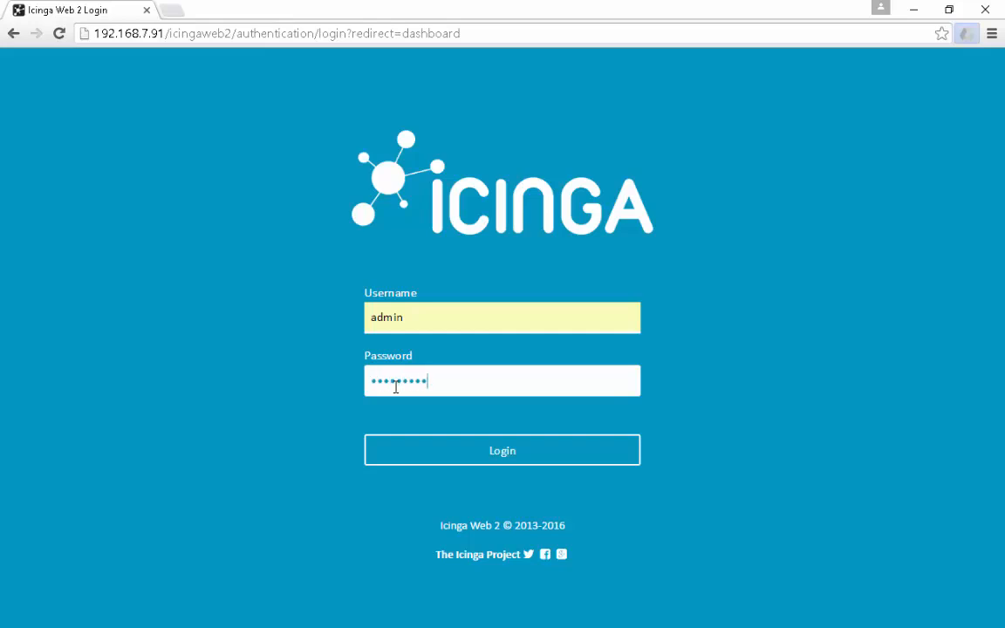
pyautogui.press('Return')
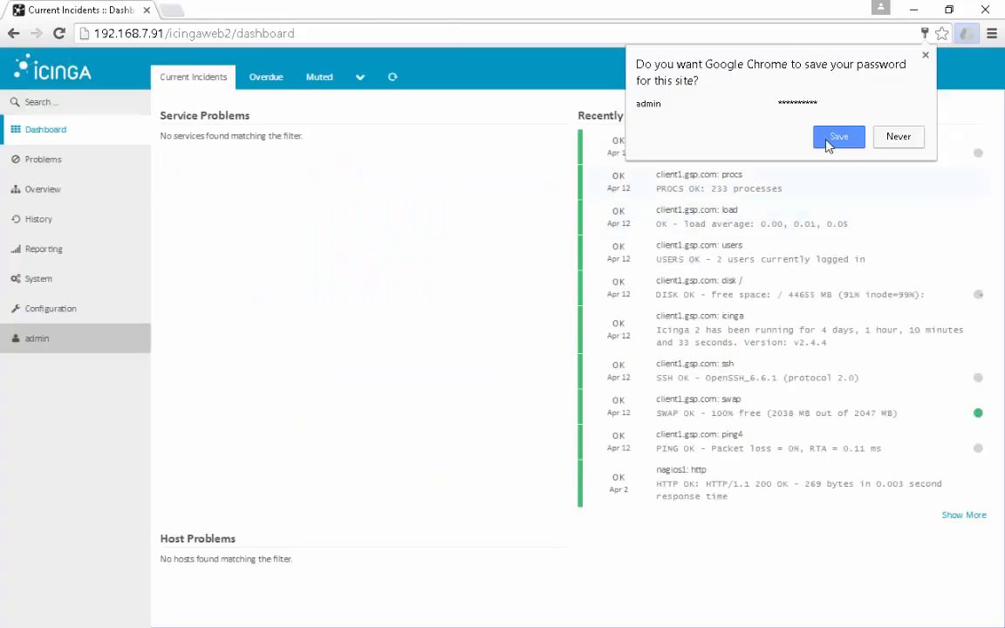
pyautogui.click(925, 55)
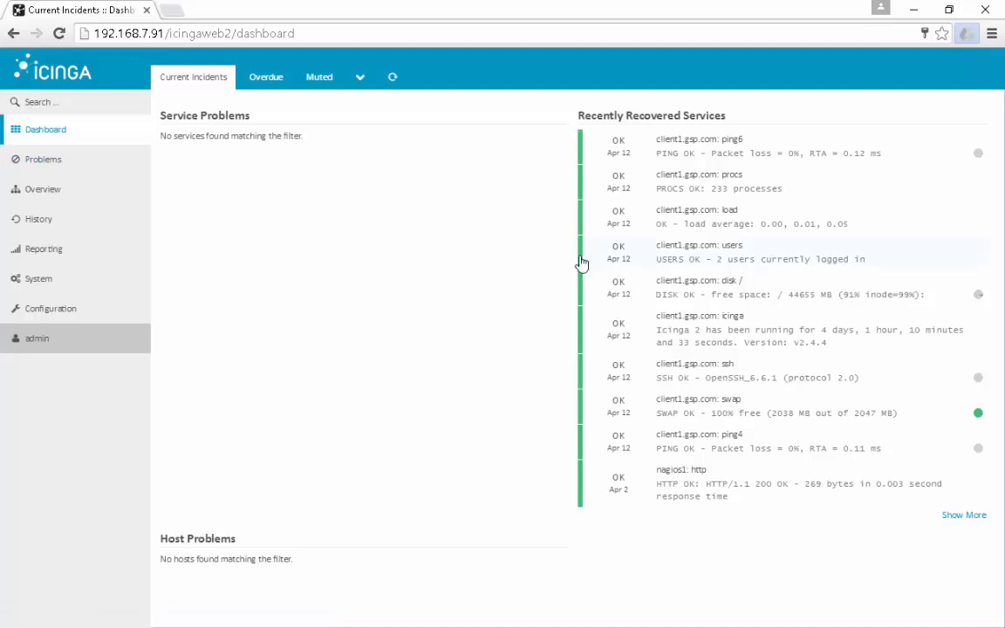
# - Open Overview > Hosts and show the services of client1.gsp.com
pyautogui.click(42, 194)
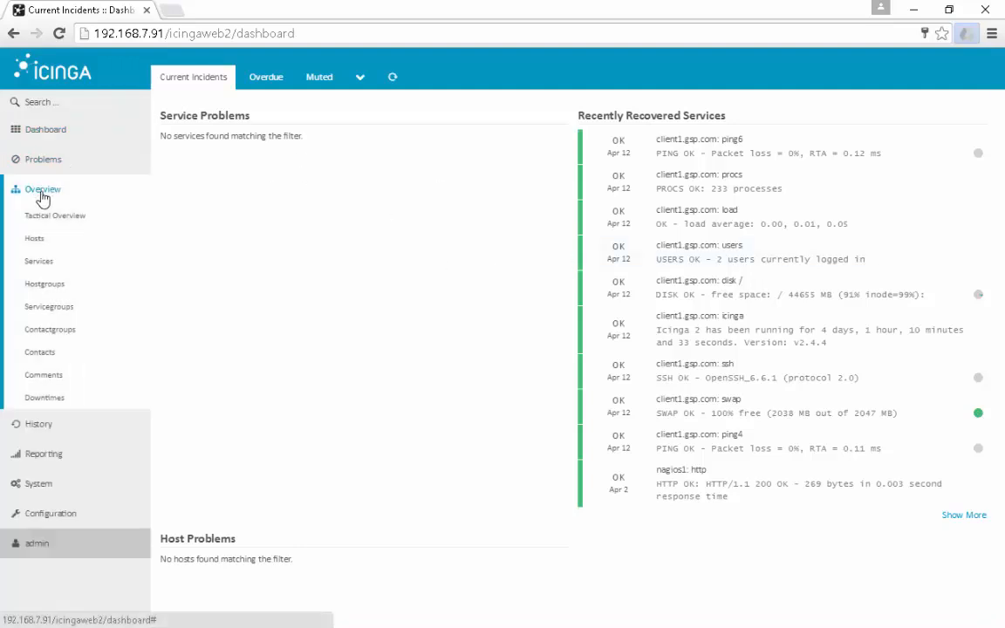
pyautogui.click(34, 238)
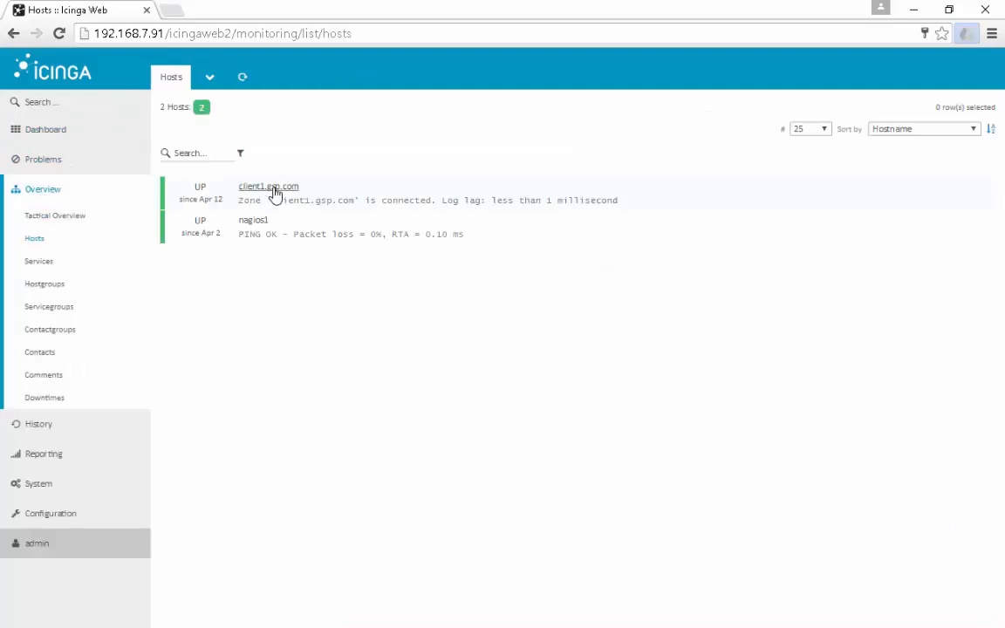
pyautogui.click(275, 196)
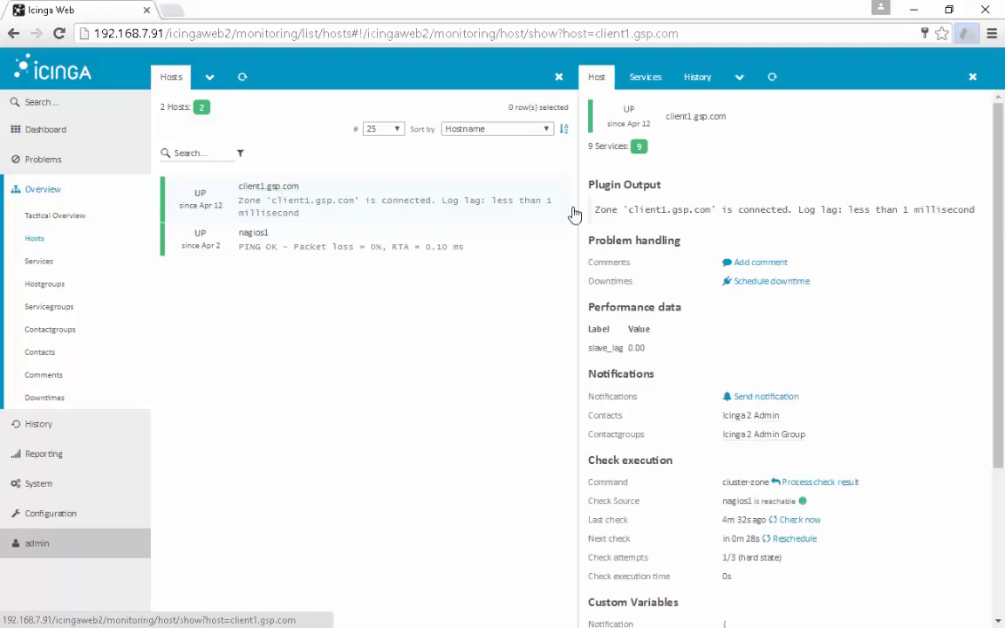
pyautogui.click(639, 147)
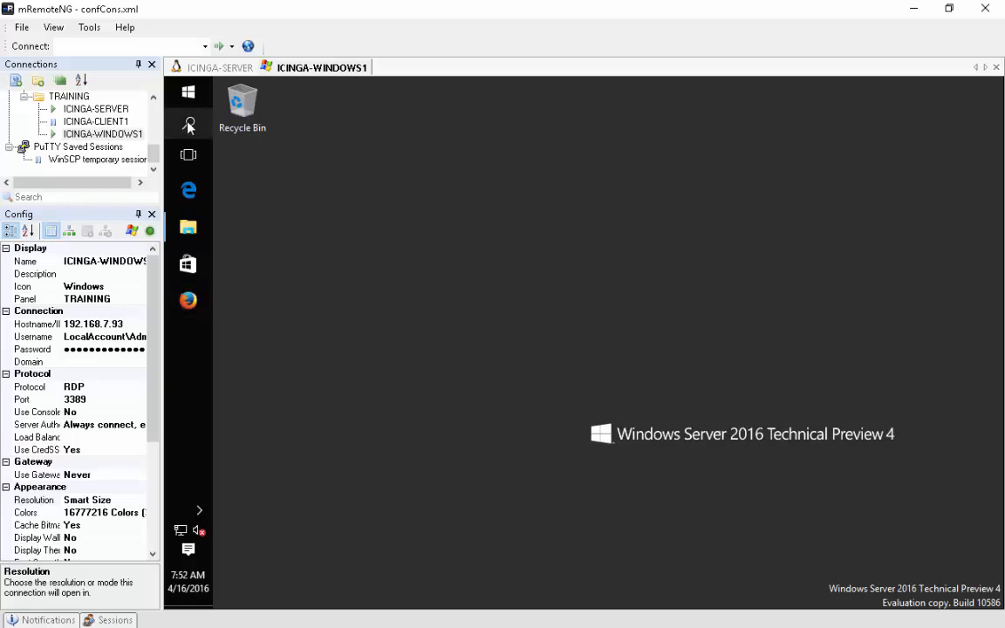
# - Open Windows Firewall with Advanced Security and start a new inbound rule
pyautogui.click(188, 123)
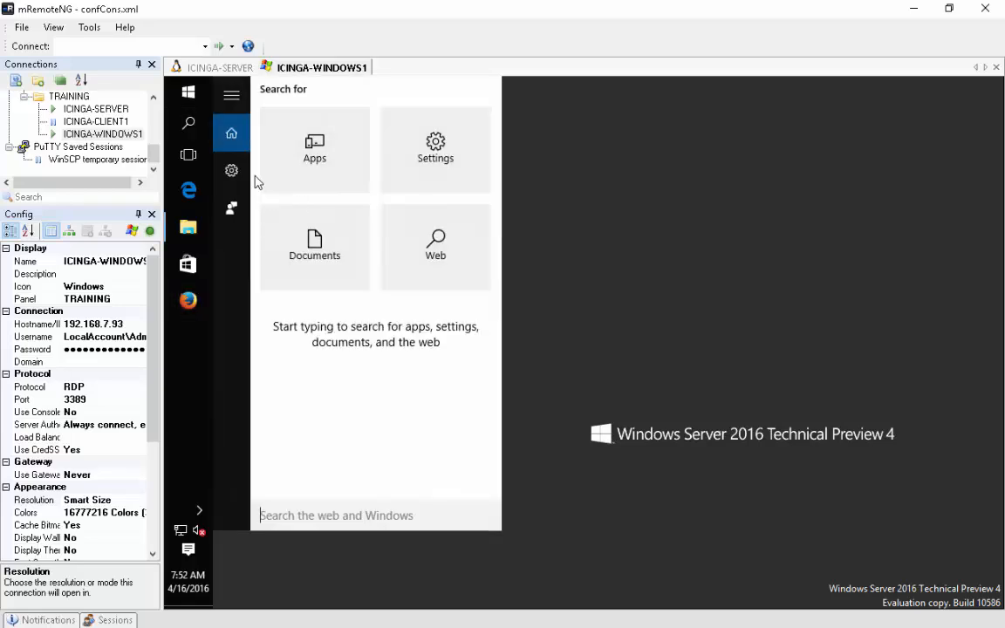
pyautogui.write('fire')
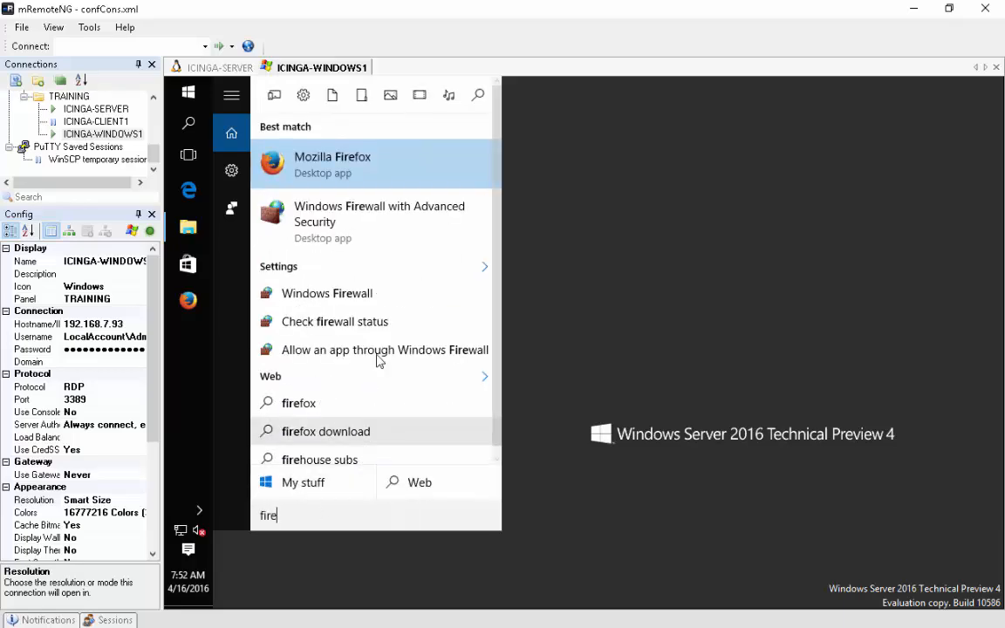
pyautogui.click(397, 225)
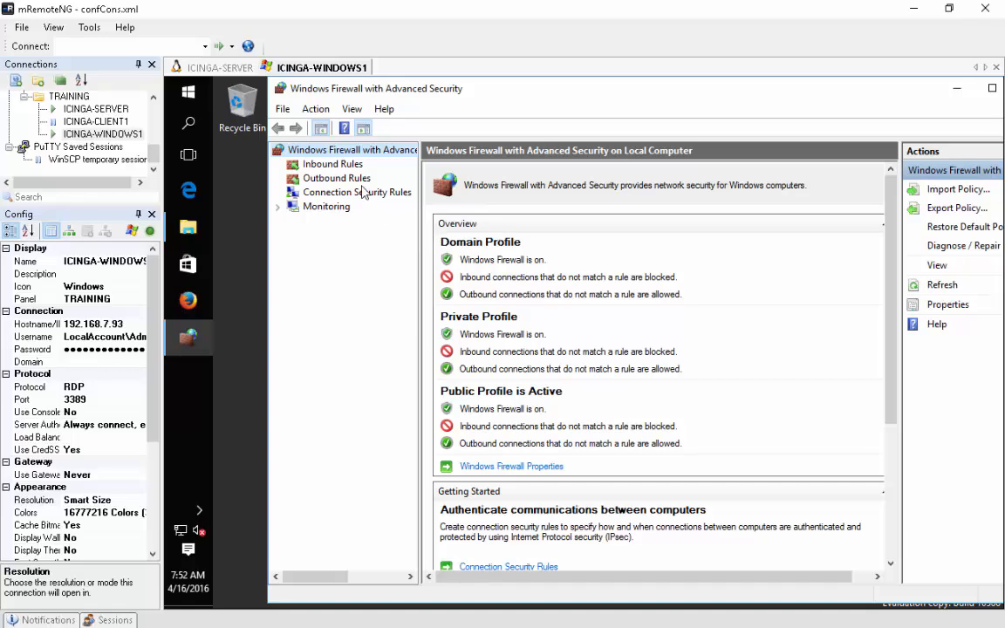
pyautogui.click(322, 164)
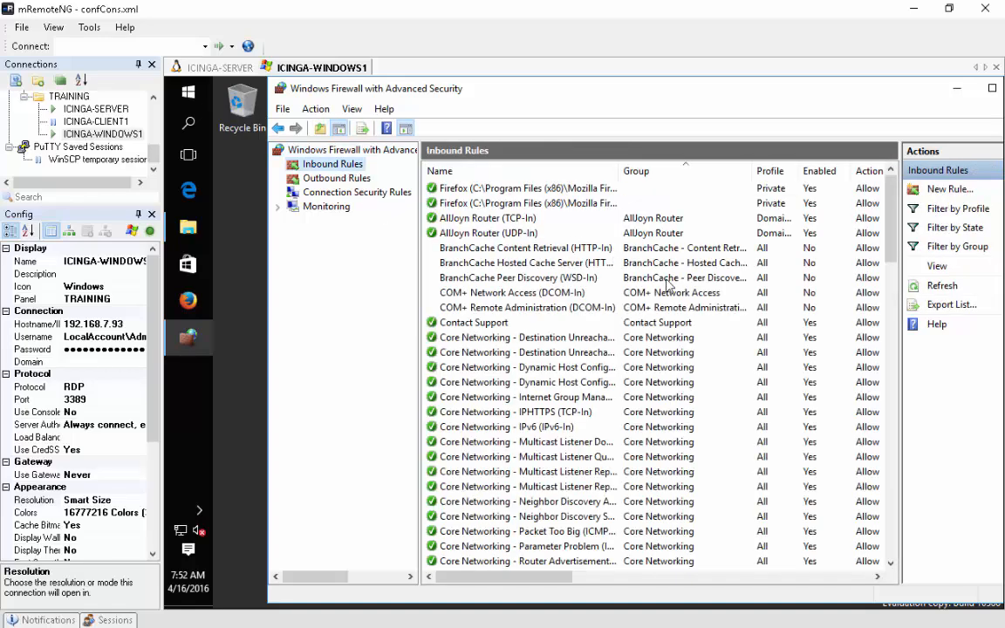
pyautogui.click(942, 190)
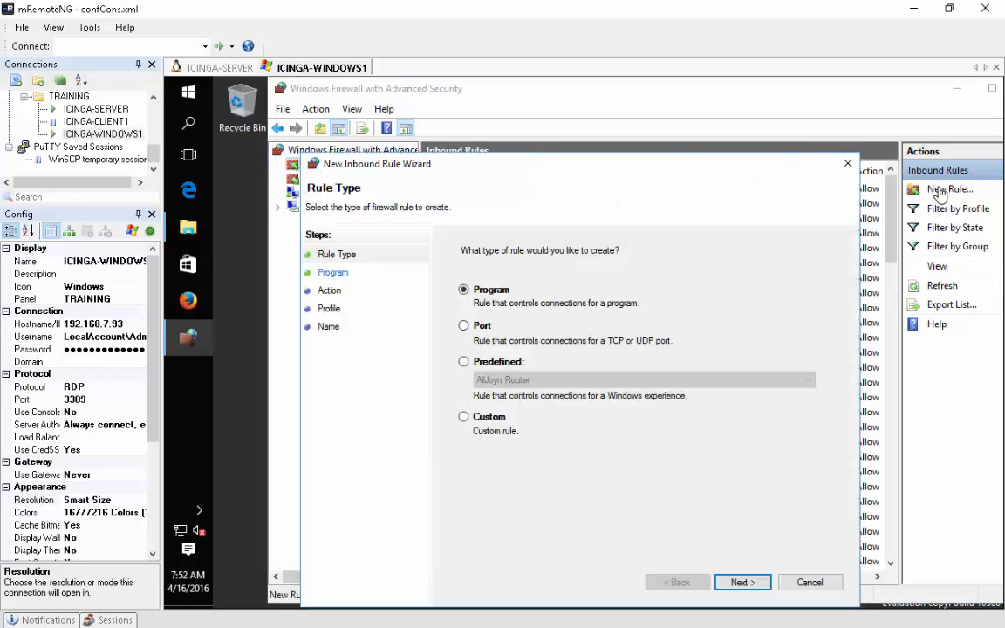
# - Create a port rule allowing TCP 5665 on all profiles, named ICINGA2_5665_in
pyautogui.click(463, 324)
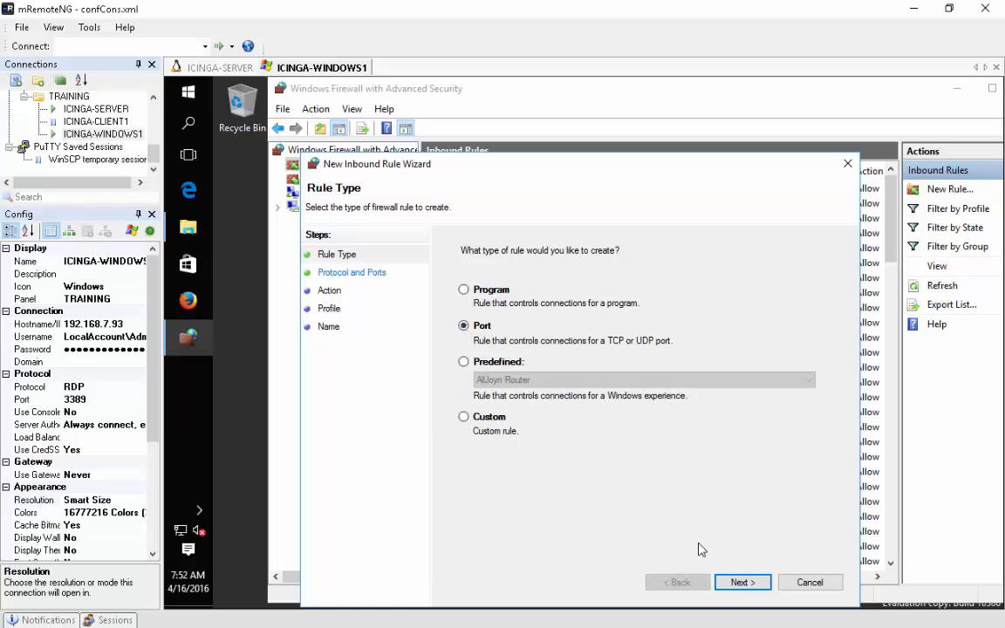
pyautogui.click(738, 579)
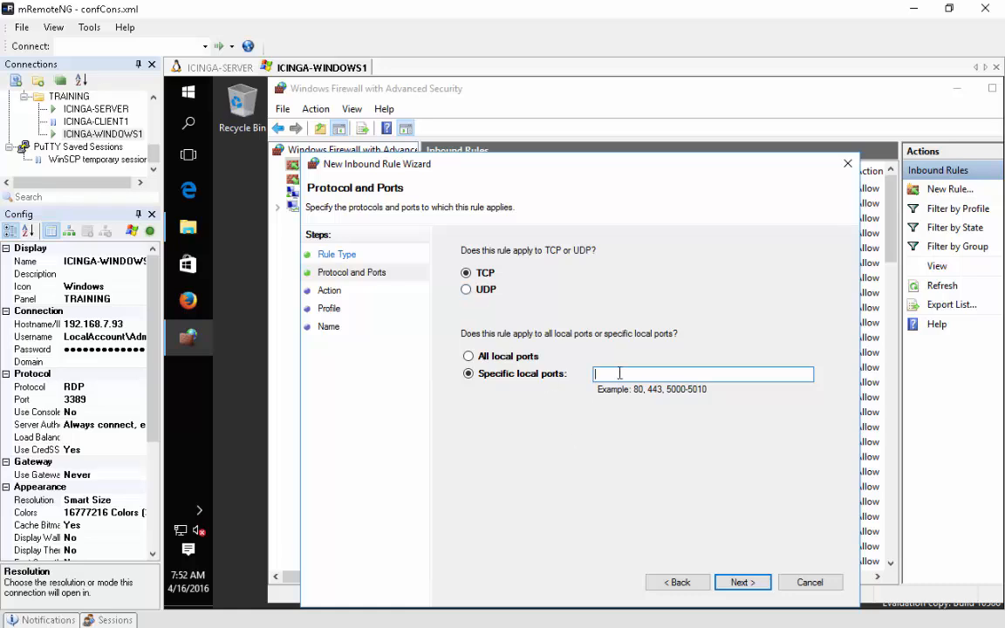
pyautogui.write('5665')
pyautogui.click(741, 582)
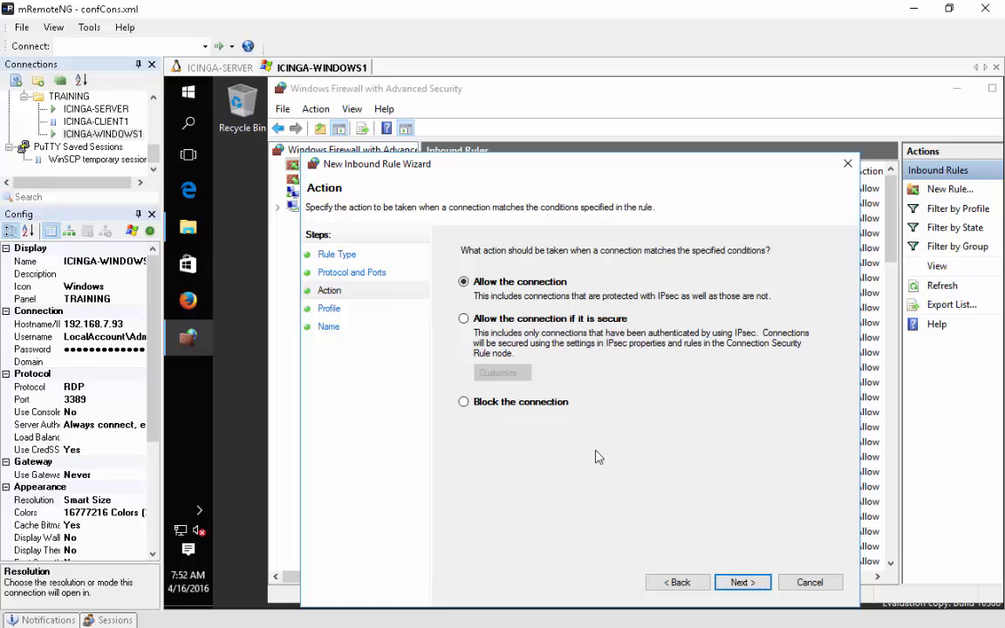
pyautogui.click(742, 581)
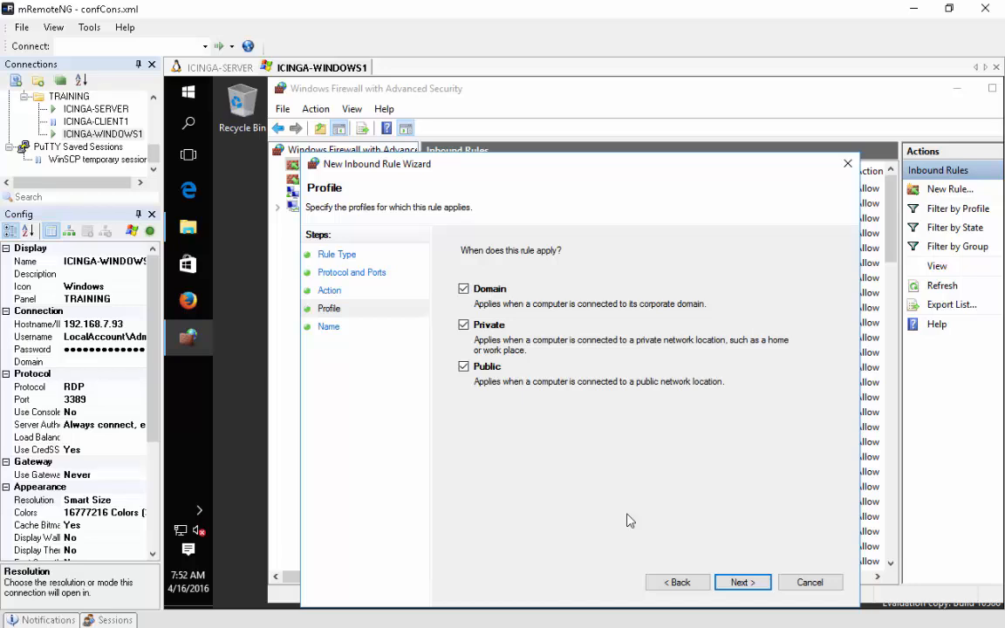
pyautogui.click(741, 581)
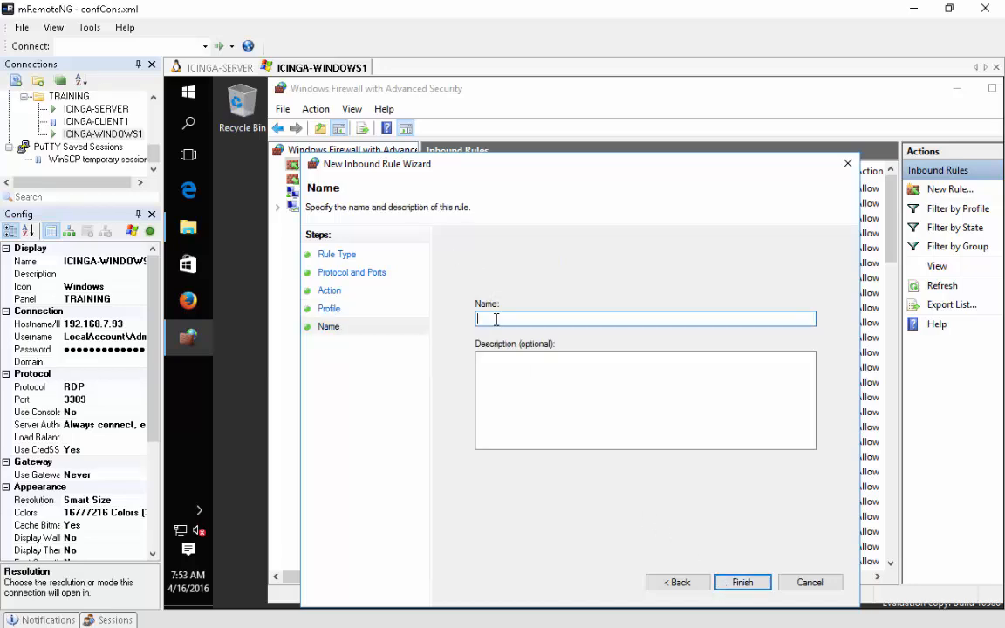
pyautogui.write('ICINGA2_5665_in')
pyautogui.click(740, 583)
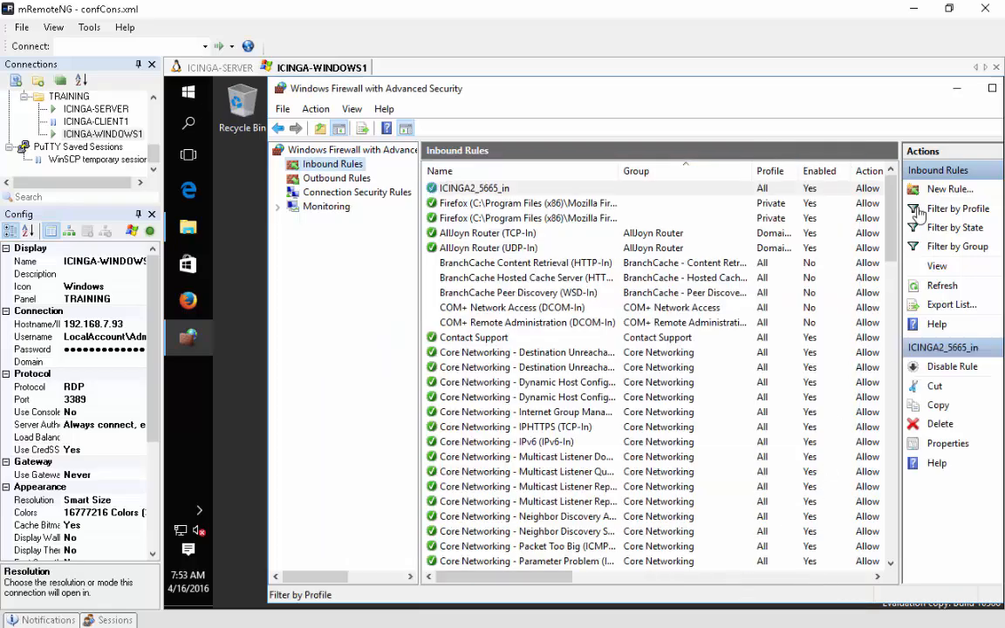
# - Start a new port-based outbound rule in the firewall console
pyautogui.click(318, 181)
pyautogui.click(928, 194)
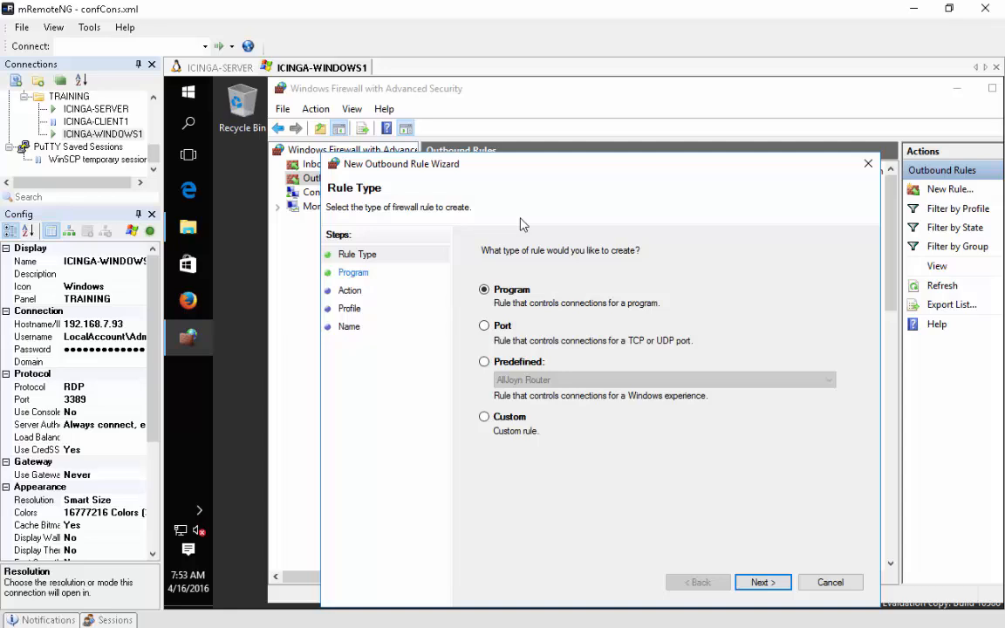
pyautogui.click(484, 325)
pyautogui.click(761, 582)
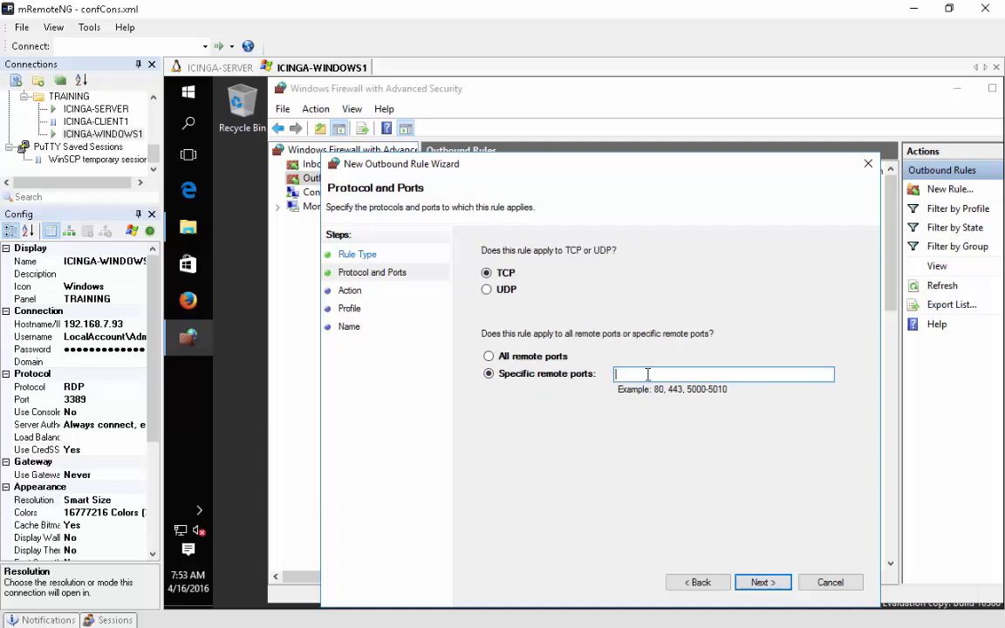
# - Allow TCP 5665 on all profiles as ICINGA2_5665_out, then close the firewall console
pyautogui.write('5665')
pyautogui.click(761, 582)
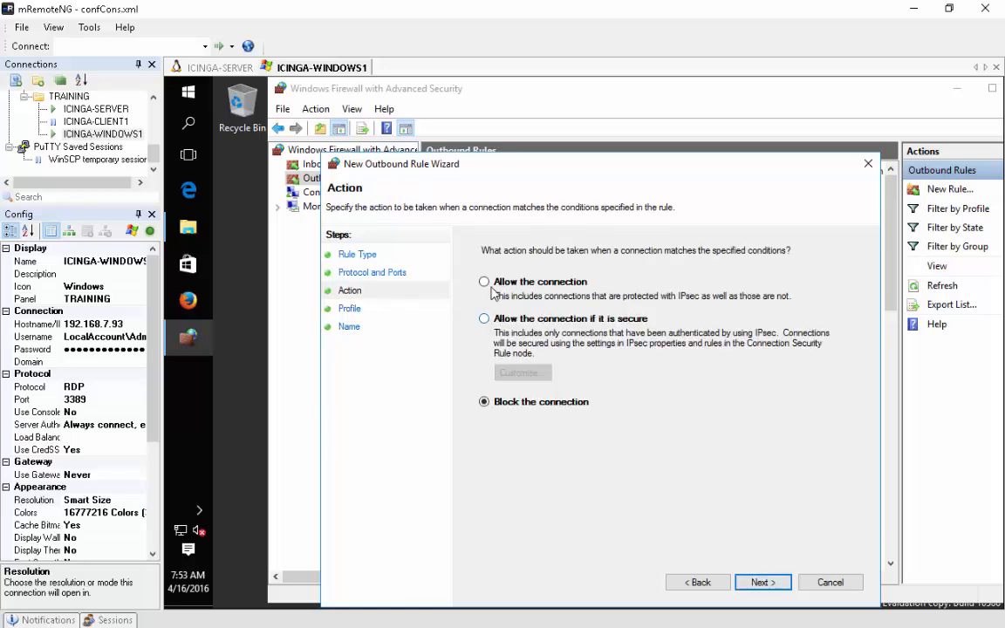
pyautogui.click(749, 584)
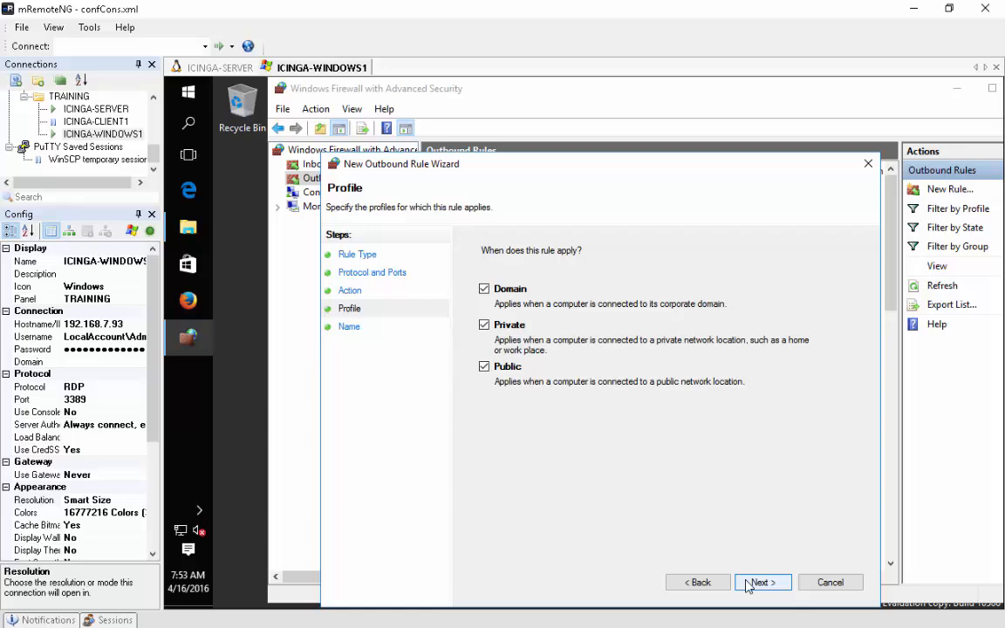
pyautogui.click(747, 584)
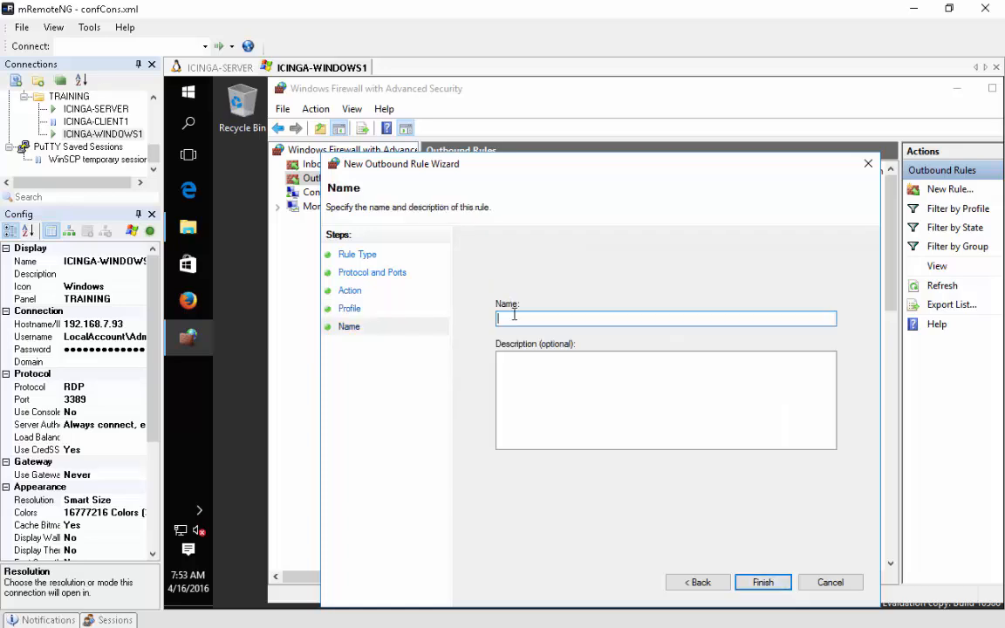
pyautogui.write('ICINGA2_5665_out')
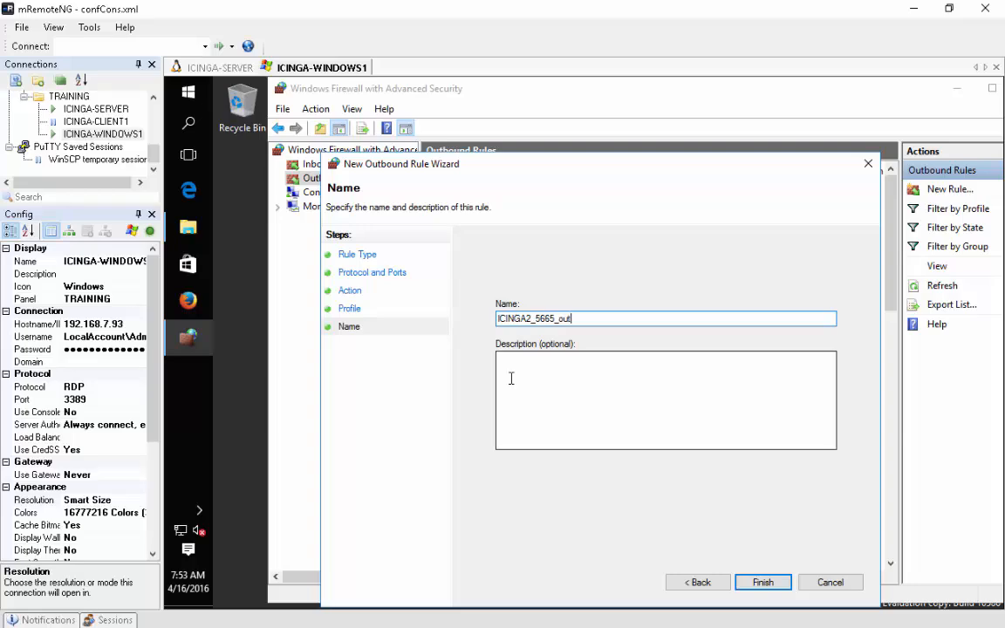
pyautogui.click(762, 582)
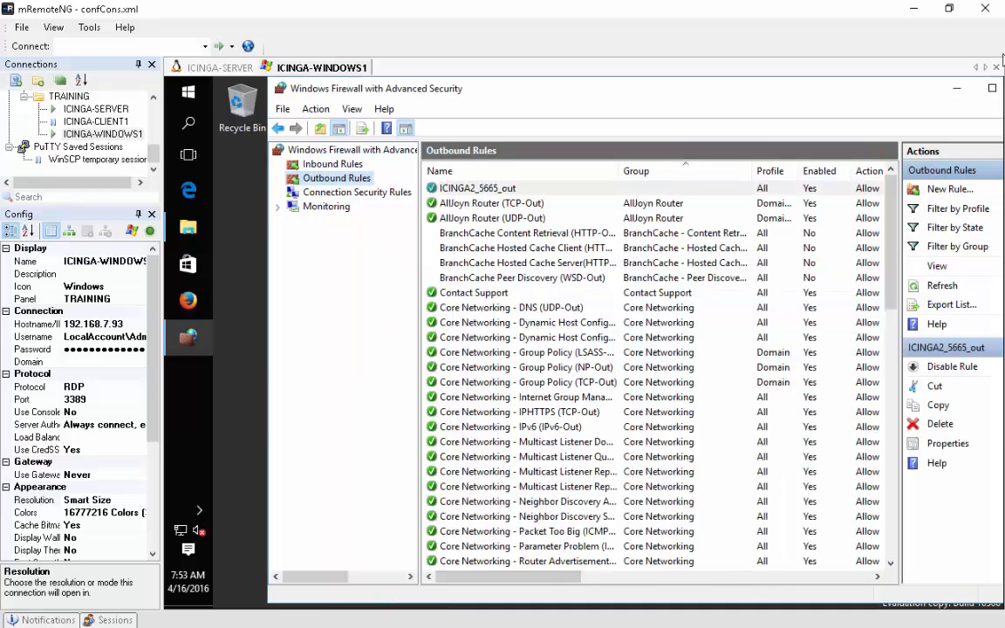
pyautogui.doubleClick(756, 89)
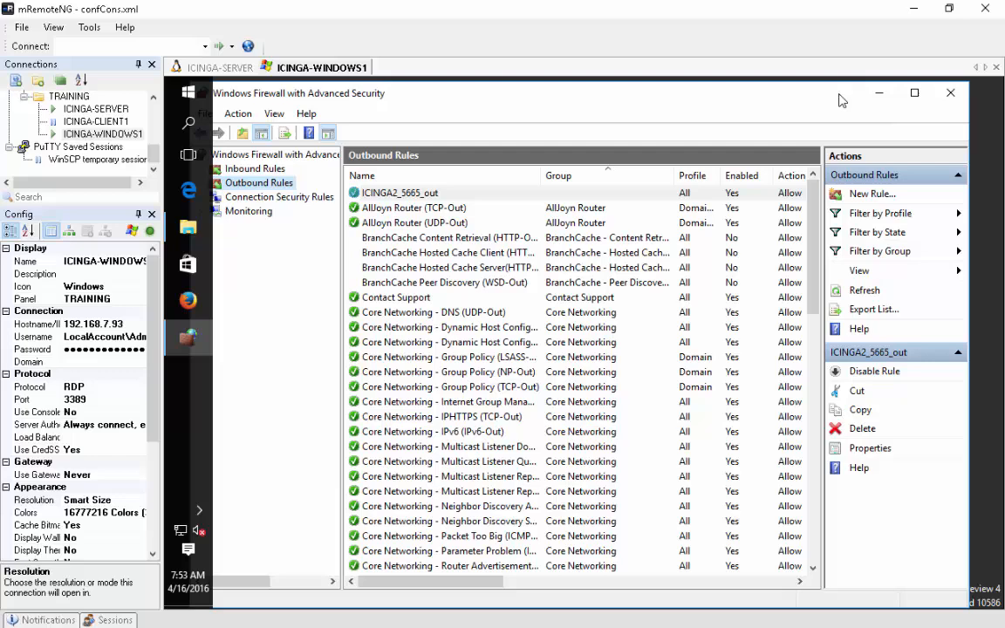
pyautogui.click(950, 92)
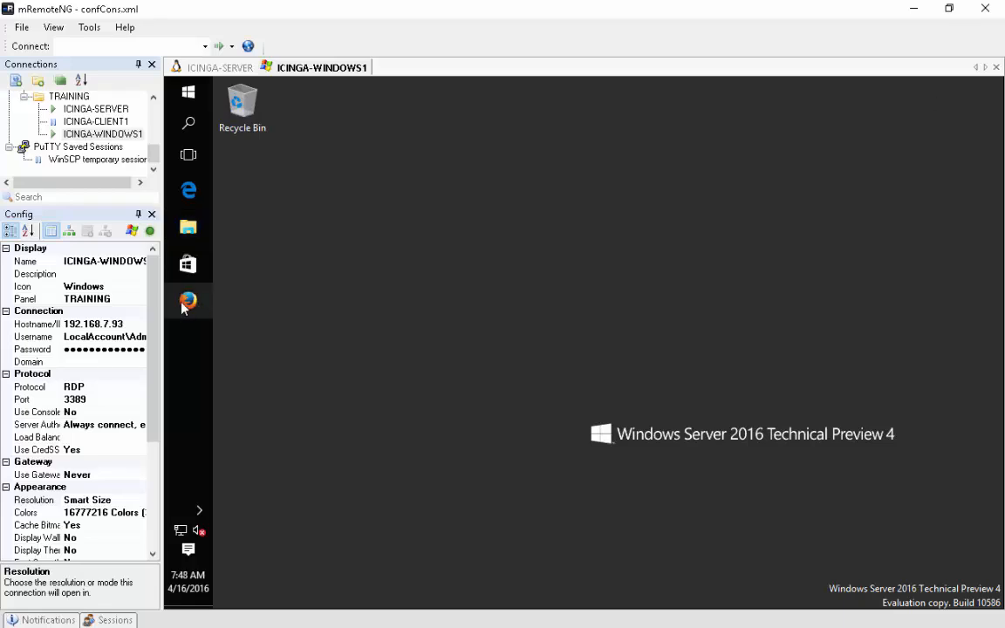
# - In Firefox, browse from icinga.org's download page to the Windows package repository
pyautogui.click(185, 303)
pyautogui.click(418, 116)
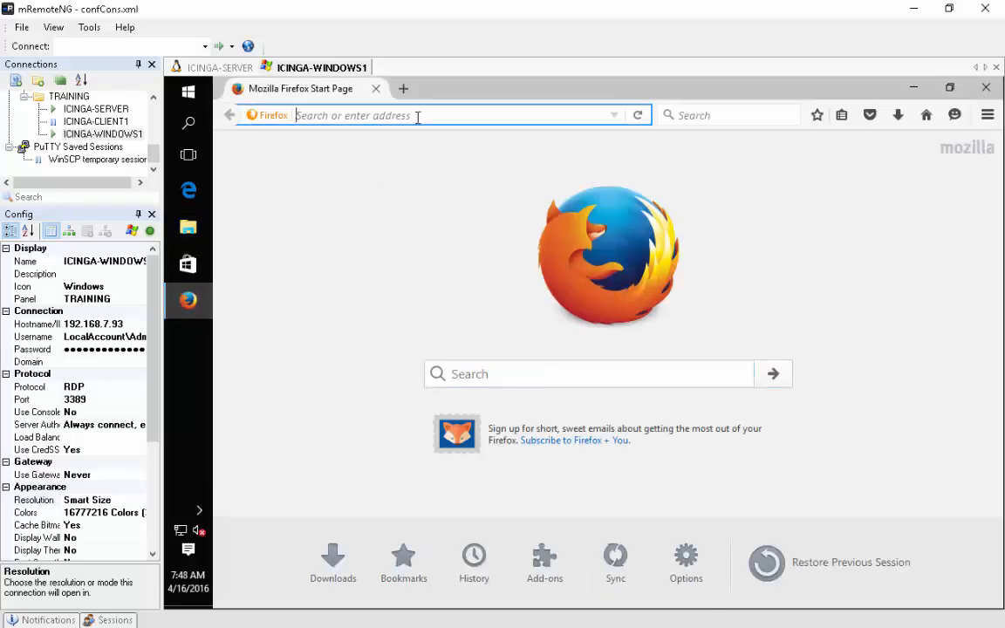
pyautogui.write('icinga.')
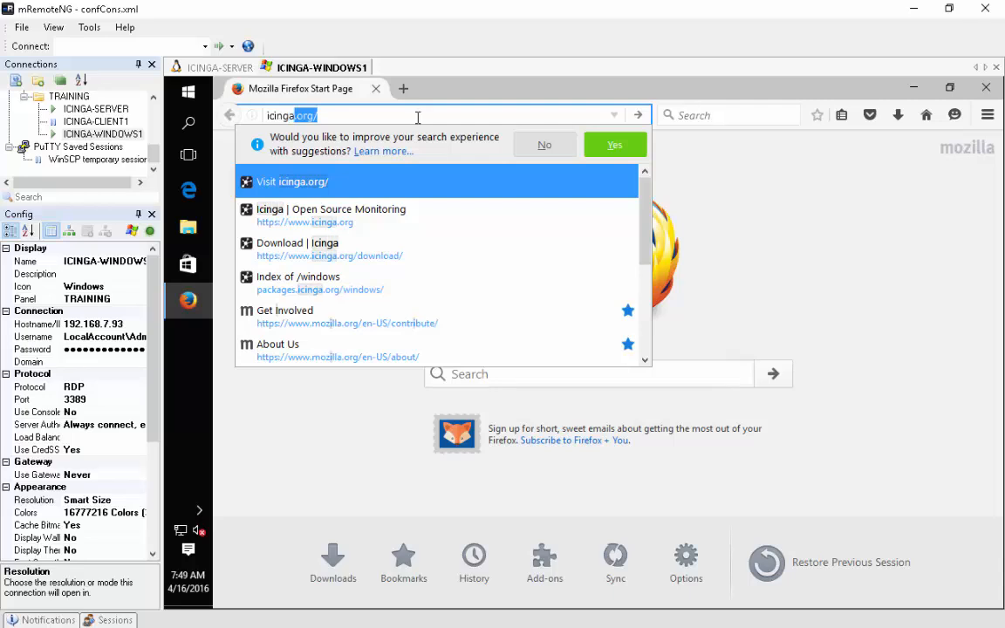
pyautogui.write('org')
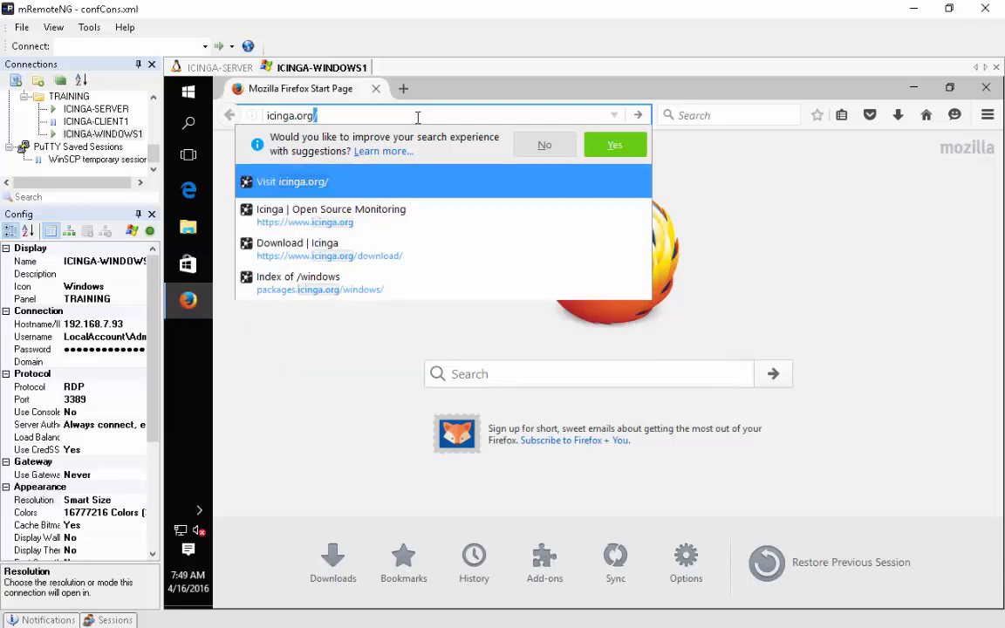
pyautogui.press('Return')
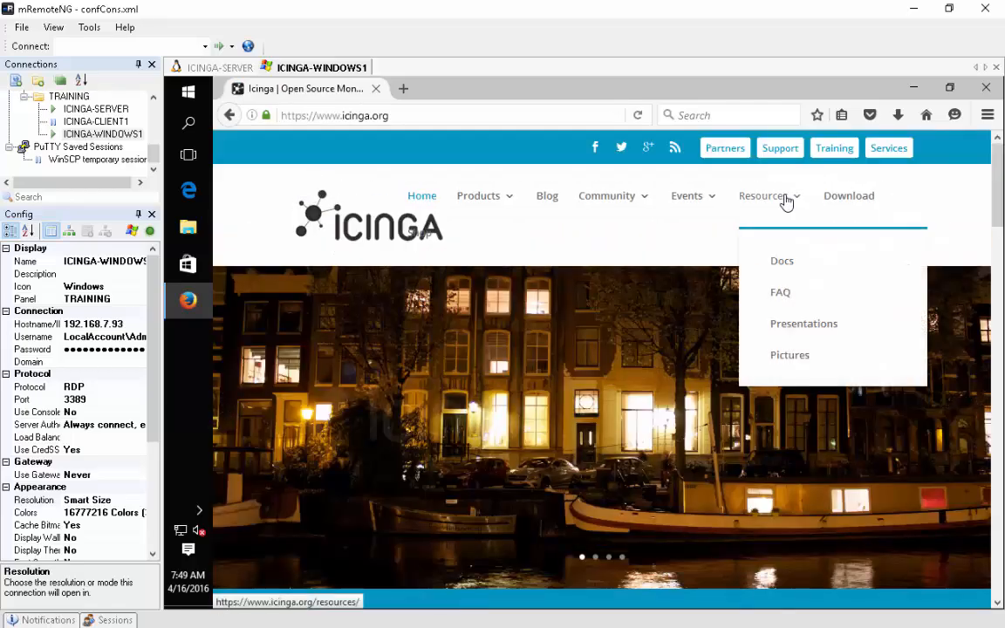
pyautogui.click(862, 202)
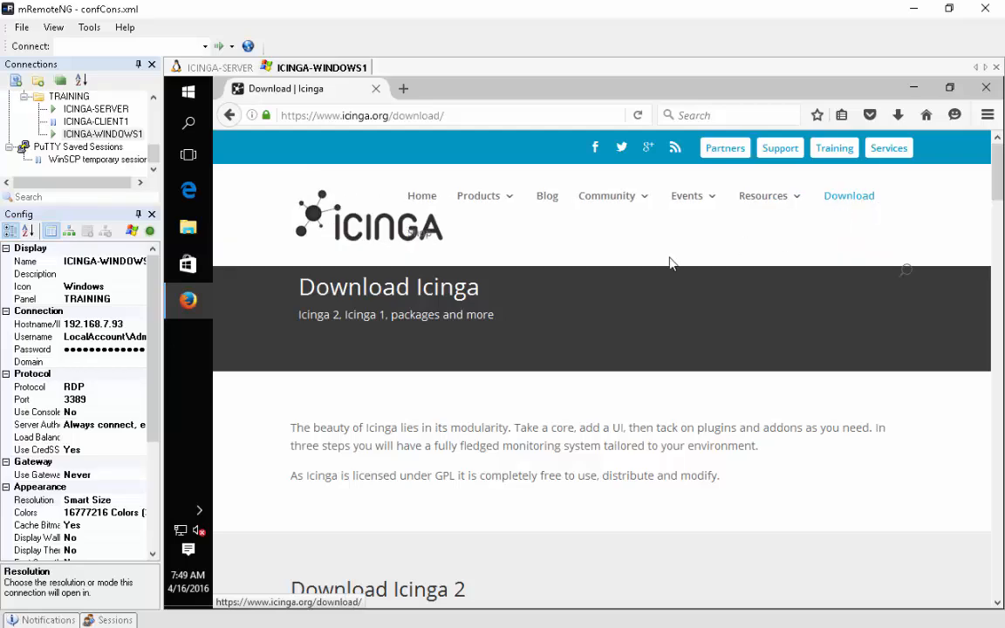
pyautogui.scroll(-4, 494, 339)
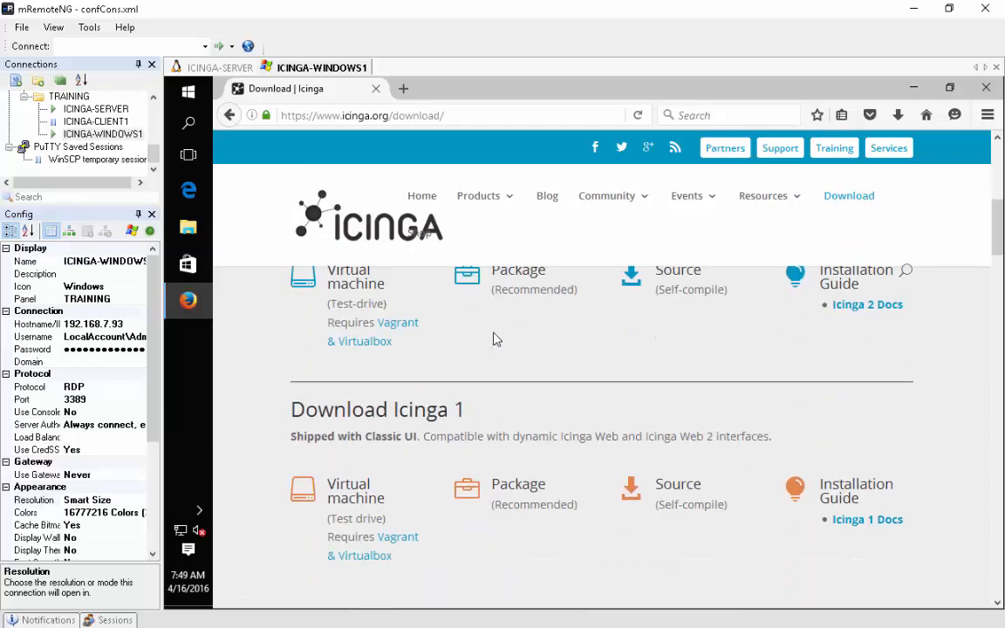
pyautogui.click(520, 357)
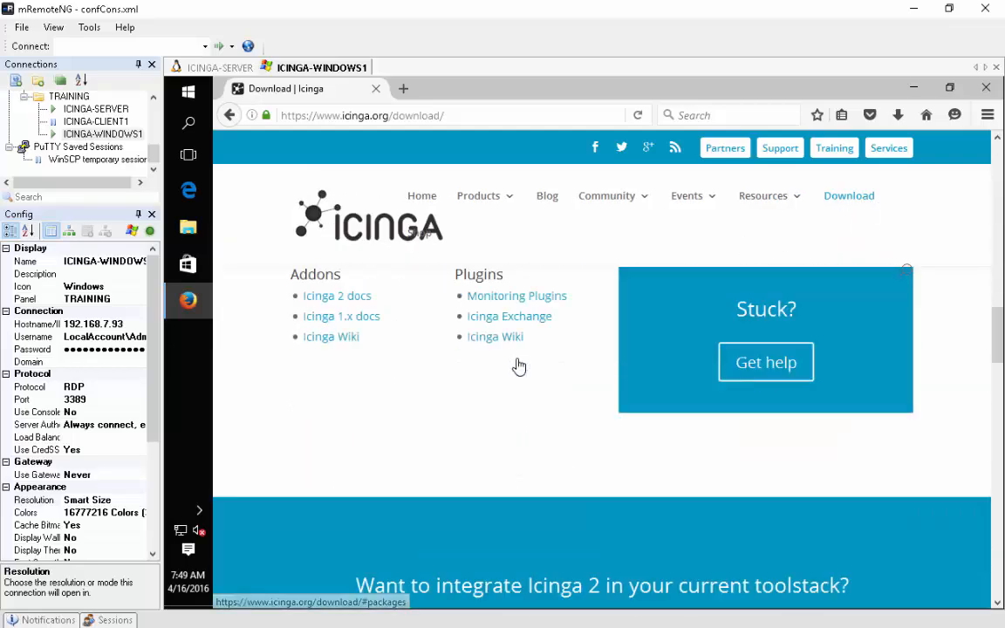
pyautogui.scroll(-7, 814, 459)
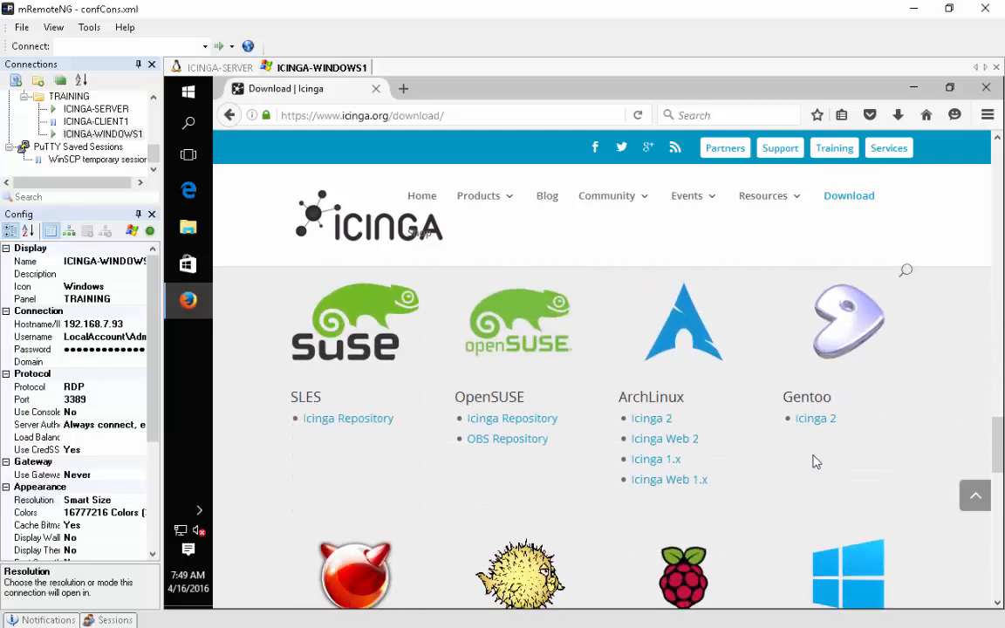
pyautogui.click(833, 510)
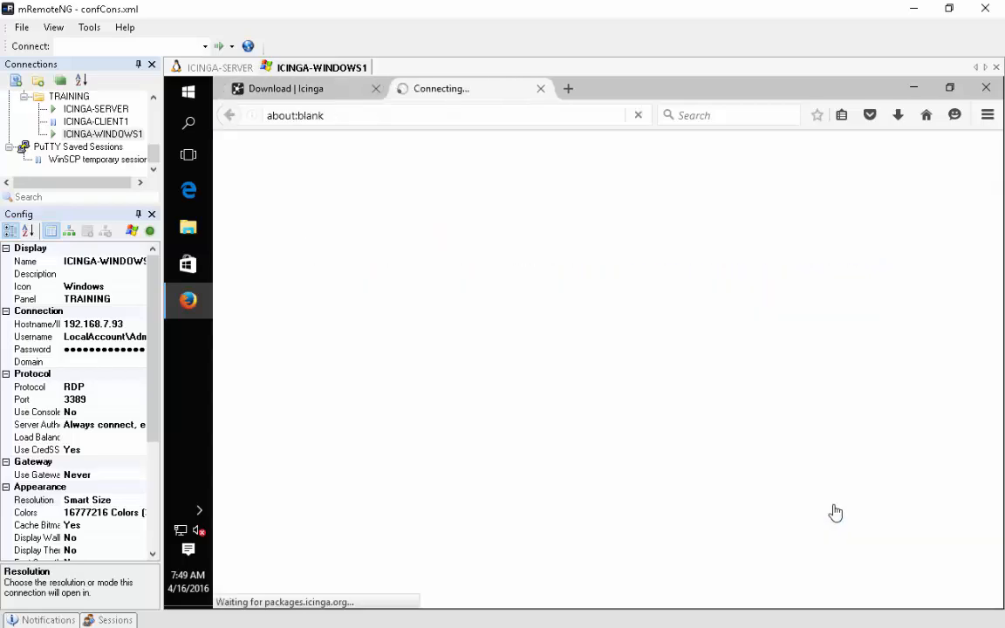
# - Save Icinga2-v2.4.4.exe to disk and close Firefox
pyautogui.scroll(-2, 358, 366)
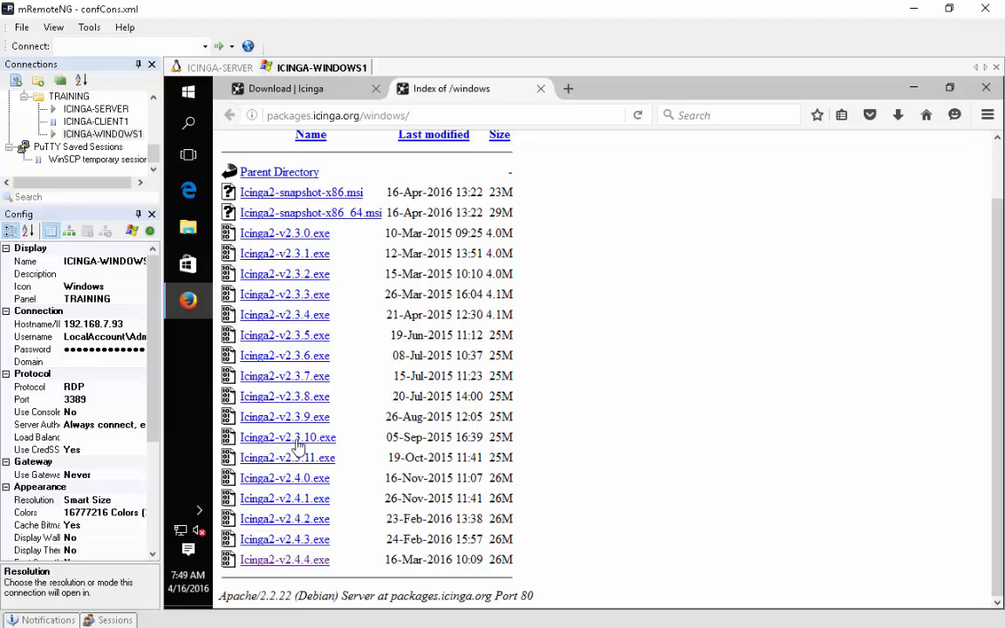
pyautogui.click(272, 558)
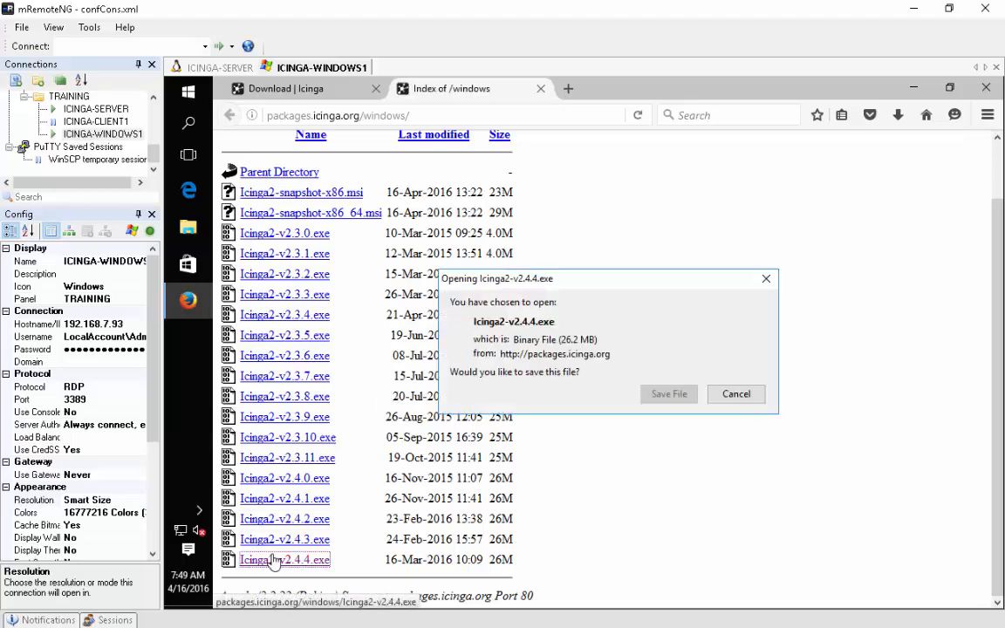
pyautogui.click(670, 397)
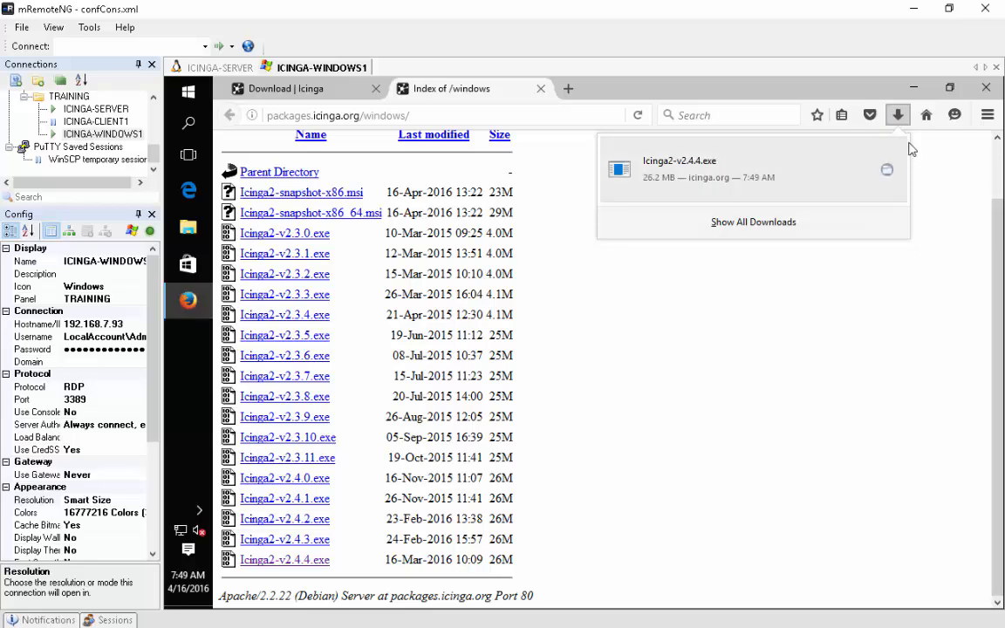
pyautogui.click(888, 172)
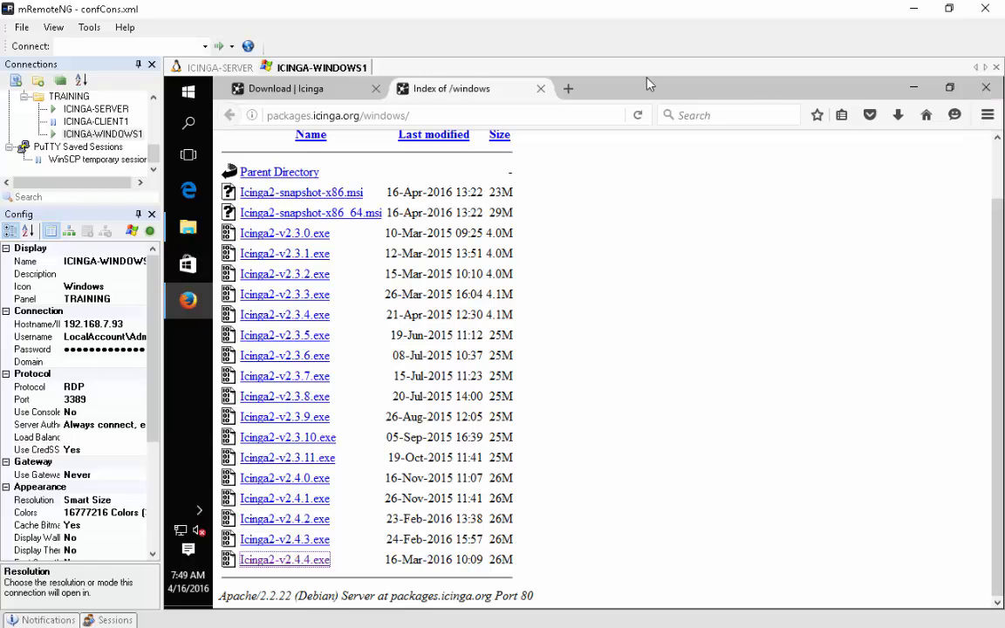
pyautogui.click(541, 88)
pyautogui.click(375, 89)
# - Run the Icinga2-v2.4.4 installer from Downloads and approve the UAC prompt
pyautogui.click(185, 228)
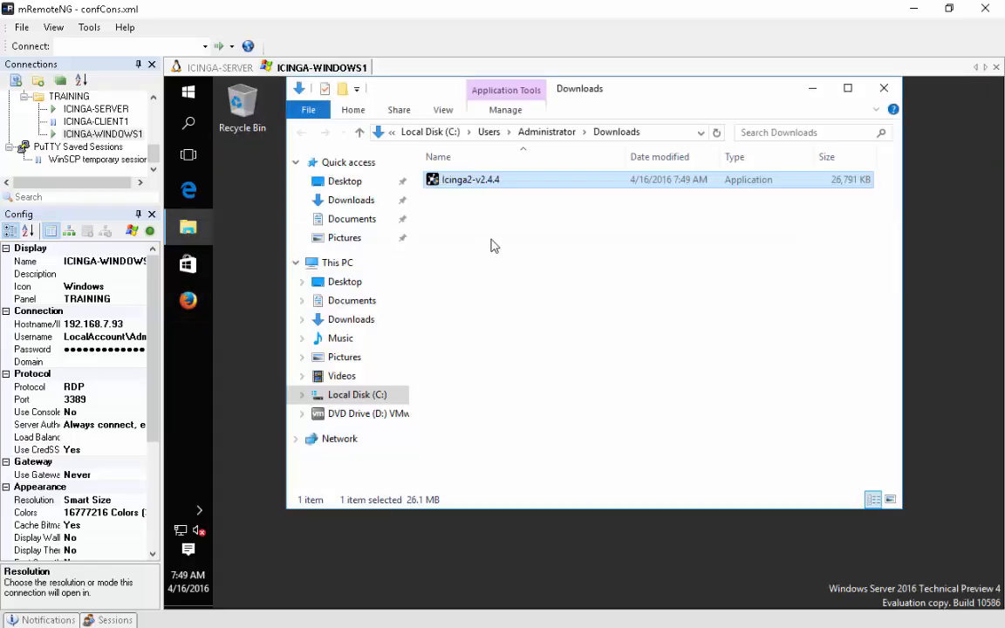
pyautogui.doubleClick(476, 190)
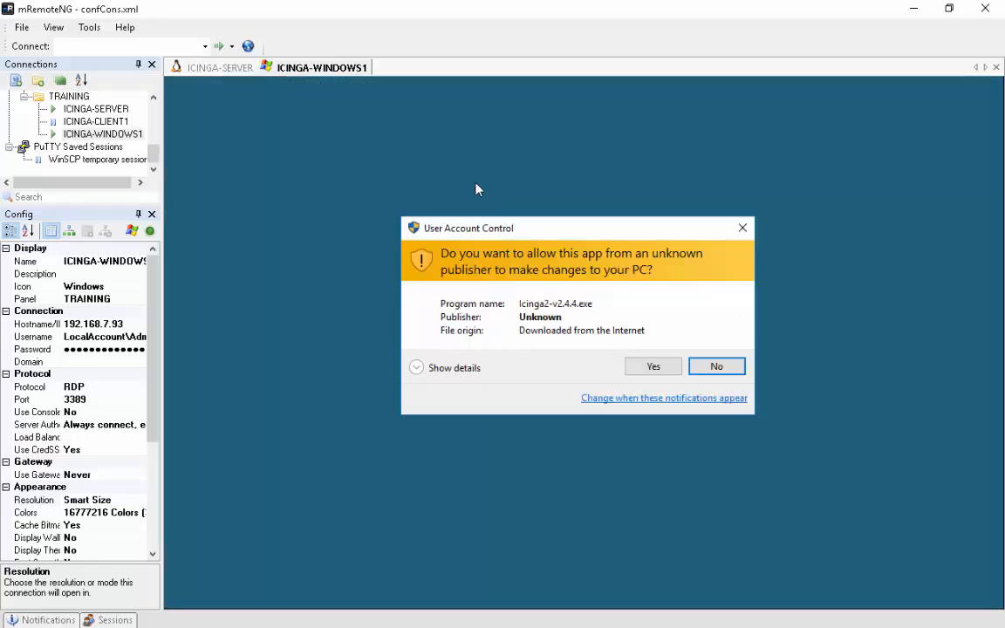
pyautogui.click(650, 373)
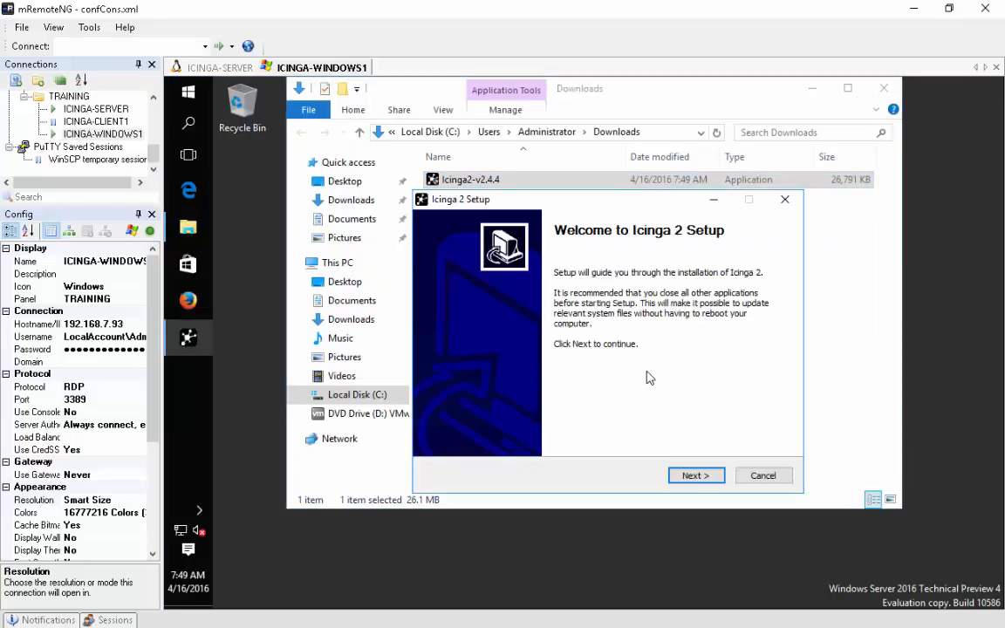
pyautogui.click(810, 90)
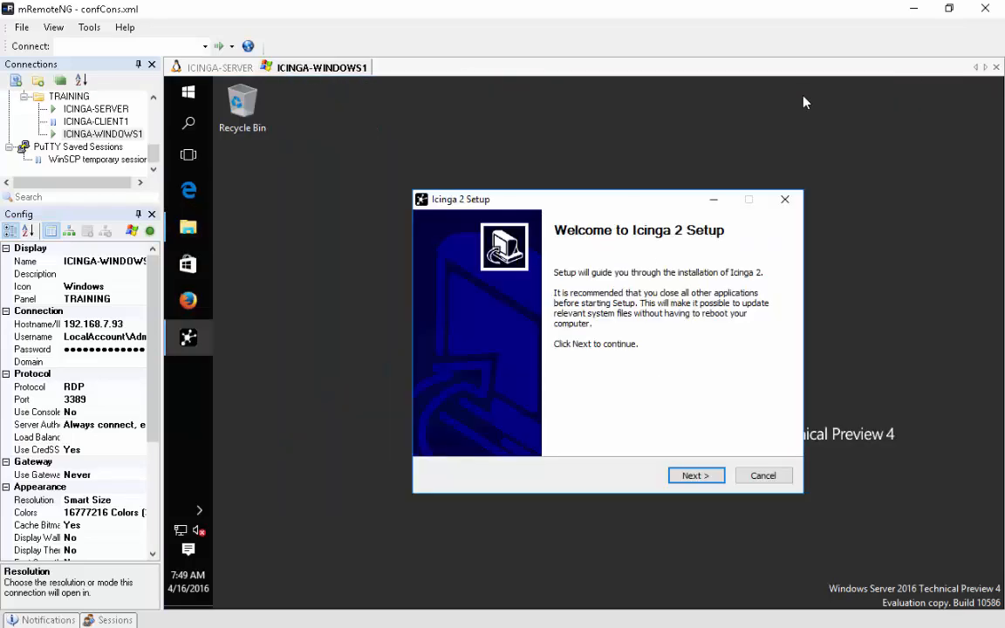
# - Accept the GPL licence, install to the default folder, and finish with Run Icinga 2 checked
pyautogui.click(696, 476)
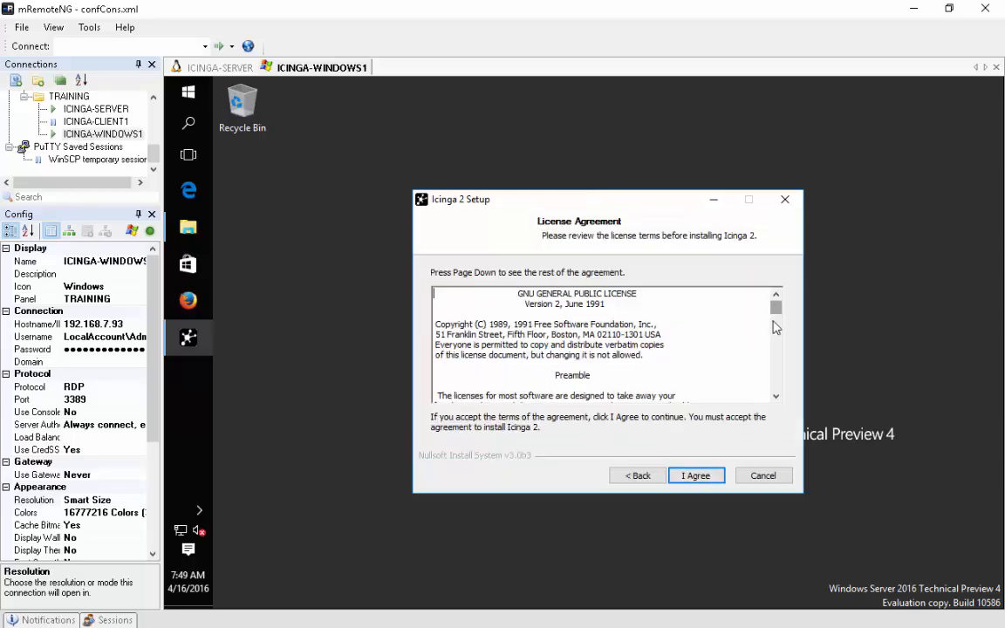
pyautogui.moveTo(775, 307); pyautogui.dragTo(778, 401)
pyautogui.click(700, 476)
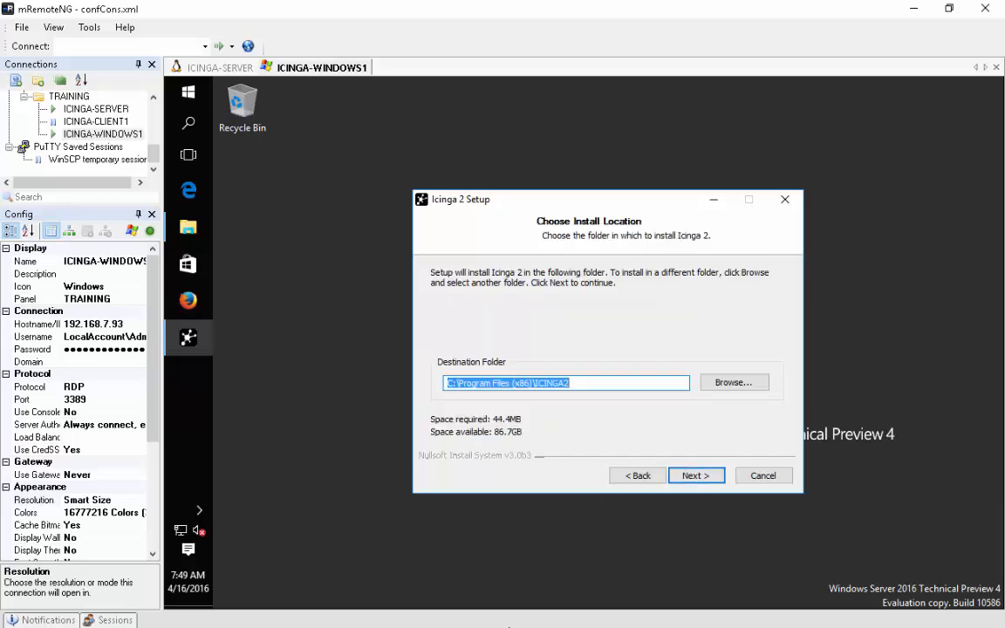
pyautogui.click(710, 482)
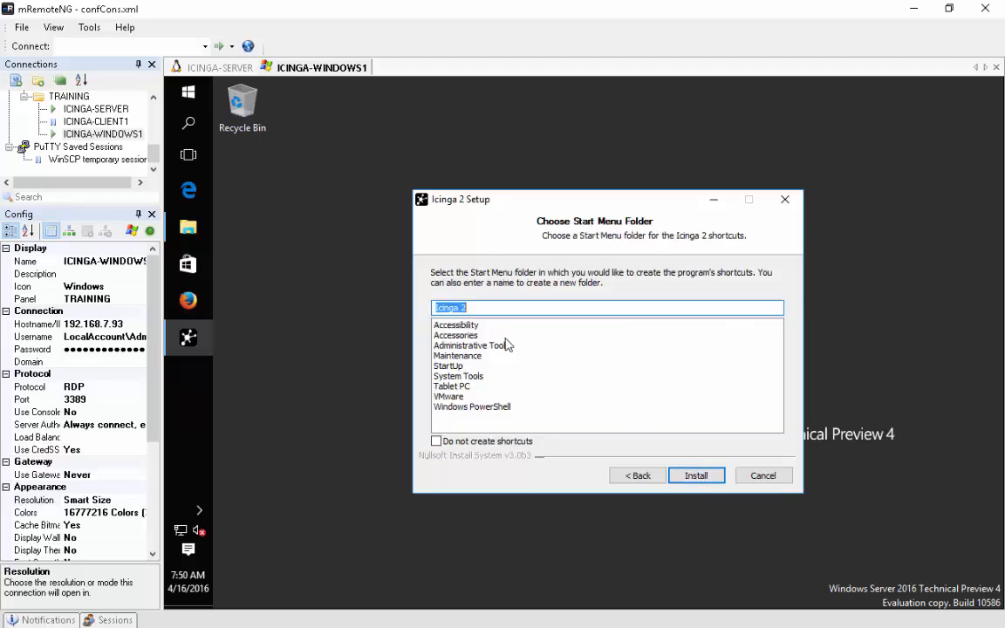
pyautogui.click(696, 476)
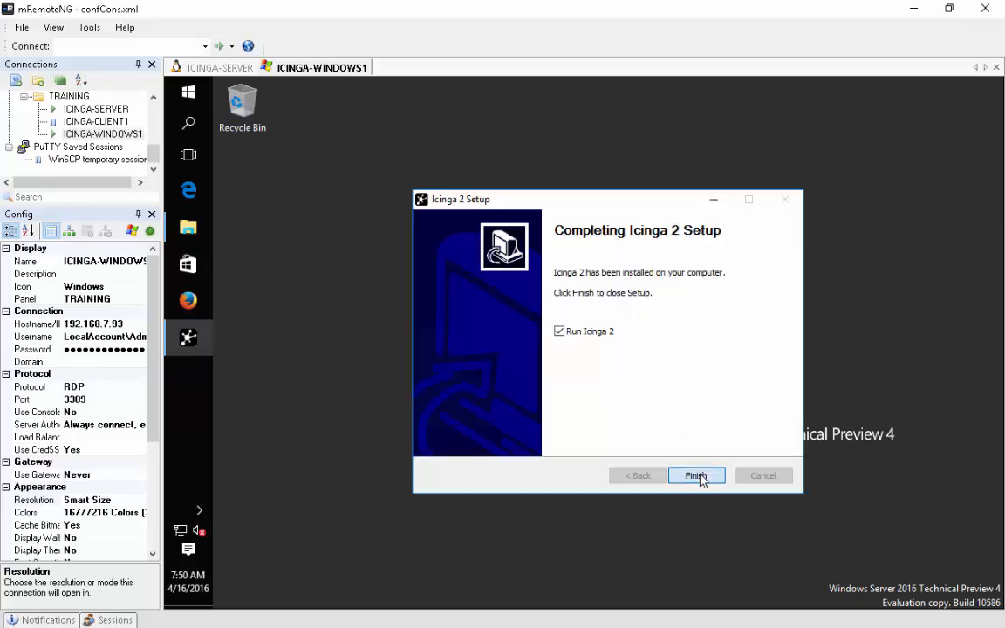
pyautogui.click(698, 476)
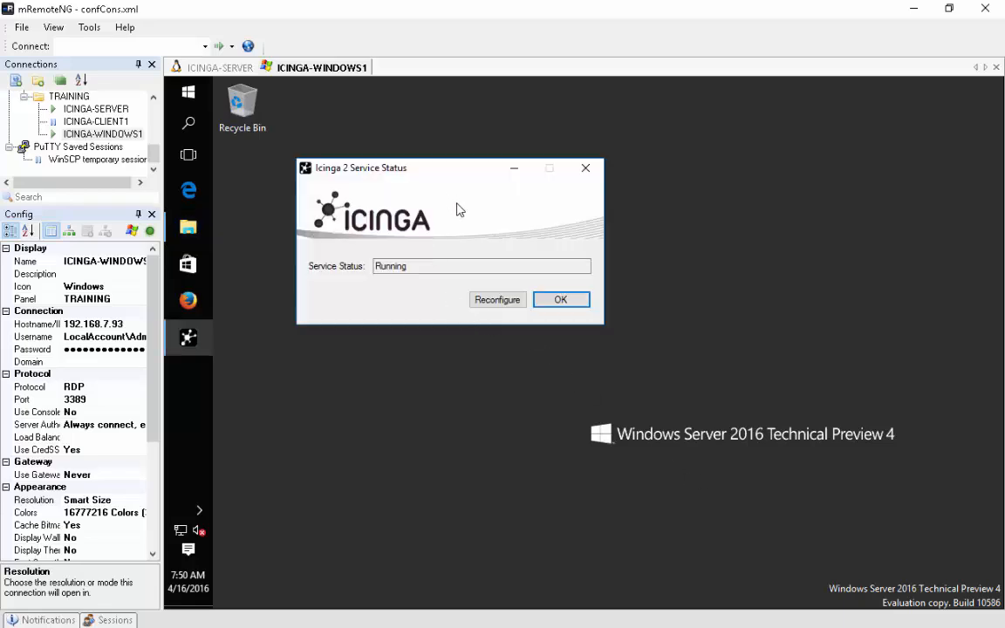
# - Start the Icinga 2 agent setup wizard, click into its Setup Ticket field, then go to ICINGA-SERVER
pyautogui.click(489, 267)
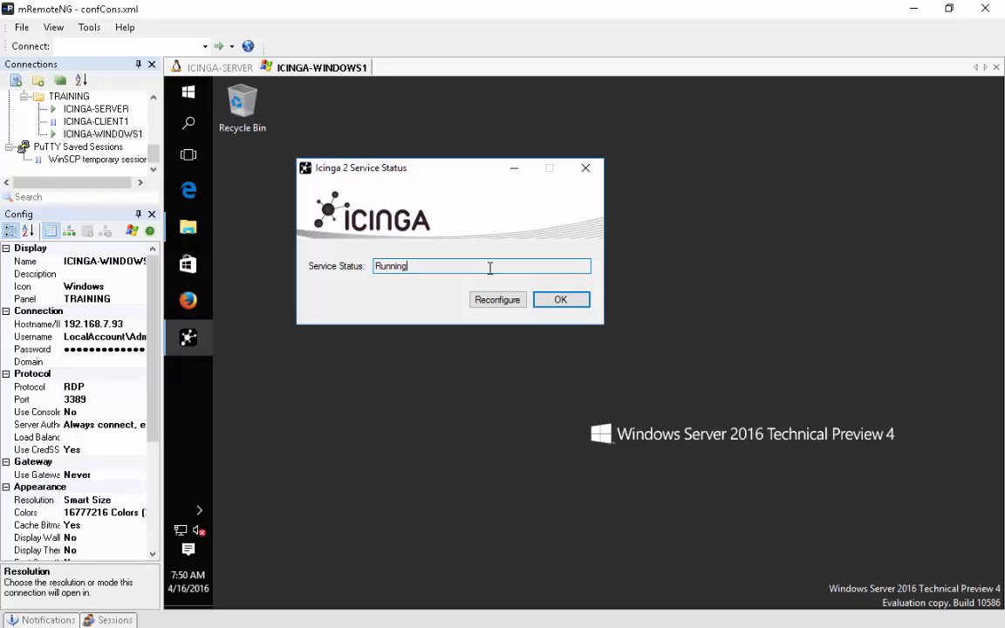
pyautogui.click(498, 305)
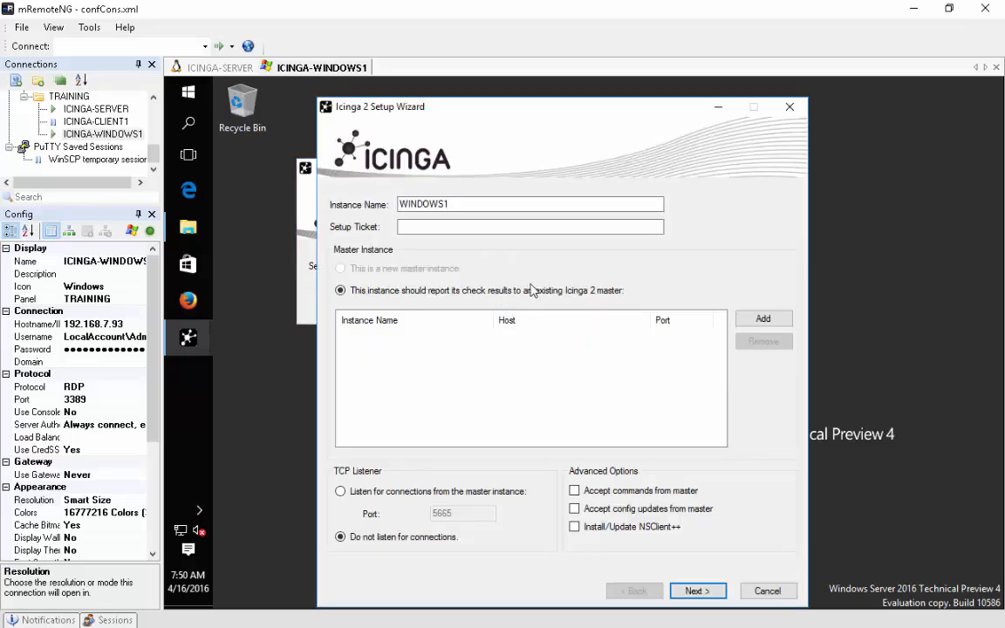
pyautogui.moveTo(562, 110); pyautogui.dragTo(554, 97)
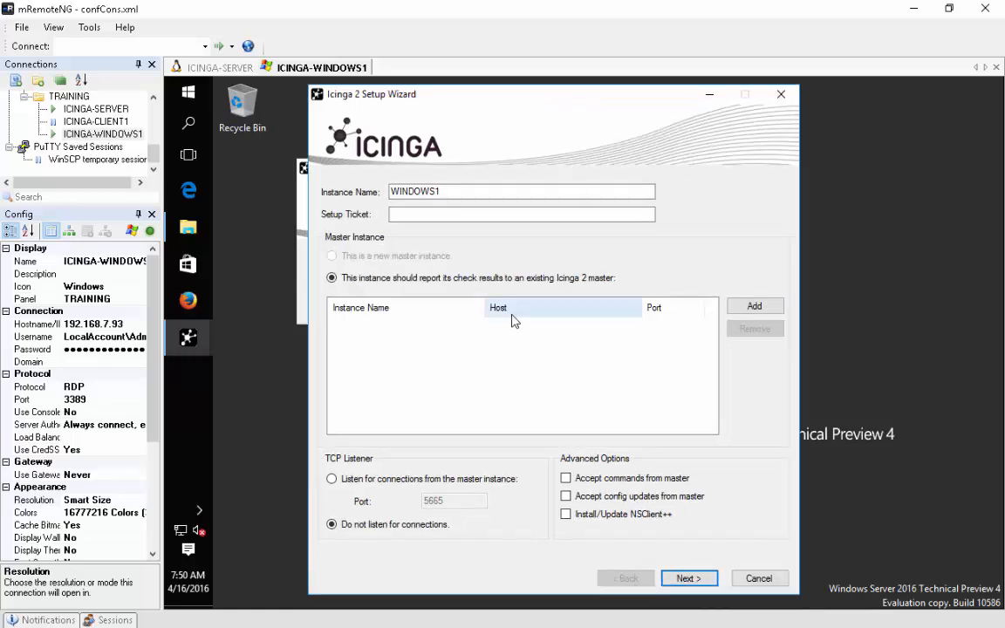
pyautogui.click(422, 212)
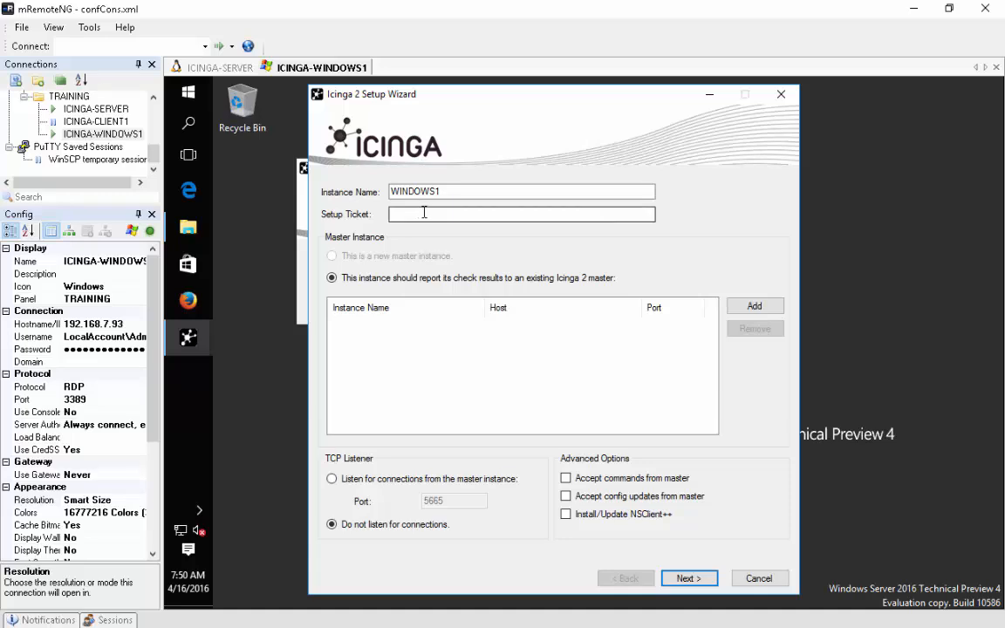
pyautogui.click(220, 68)
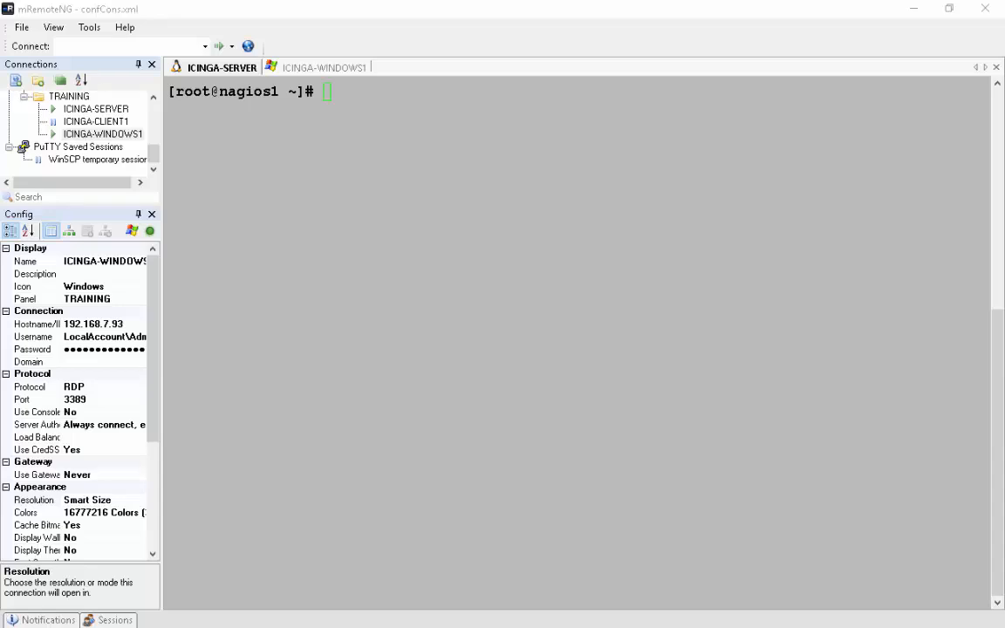
# - Generate a ticket with icinga2 pki ticket --cn 'WINDOWS1', copy it, and return to the wizard's ticket field
pyautogui.rightClick(451, 314)
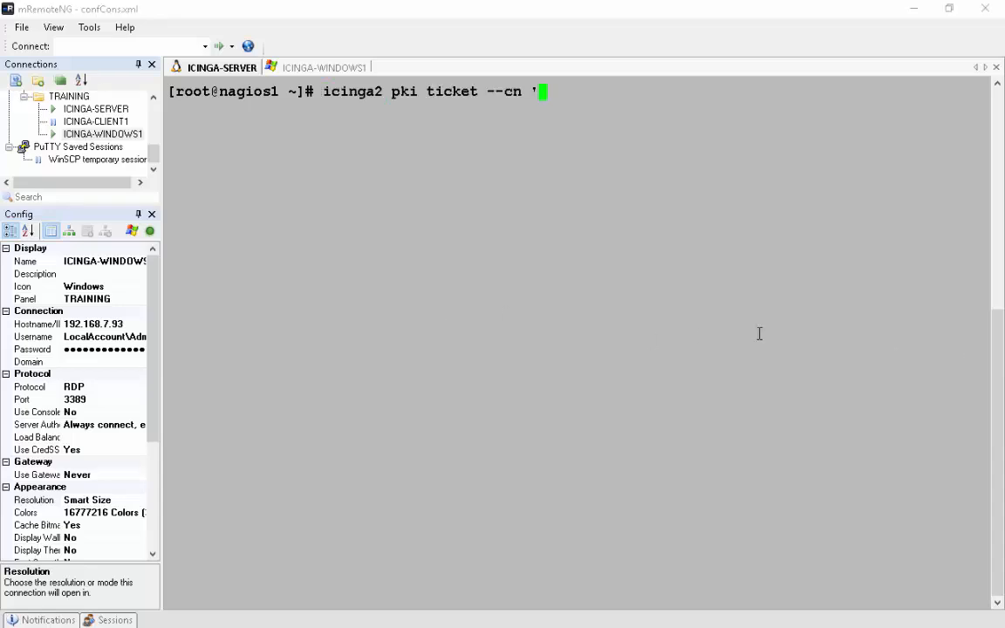
pyautogui.write('WINDOWS')
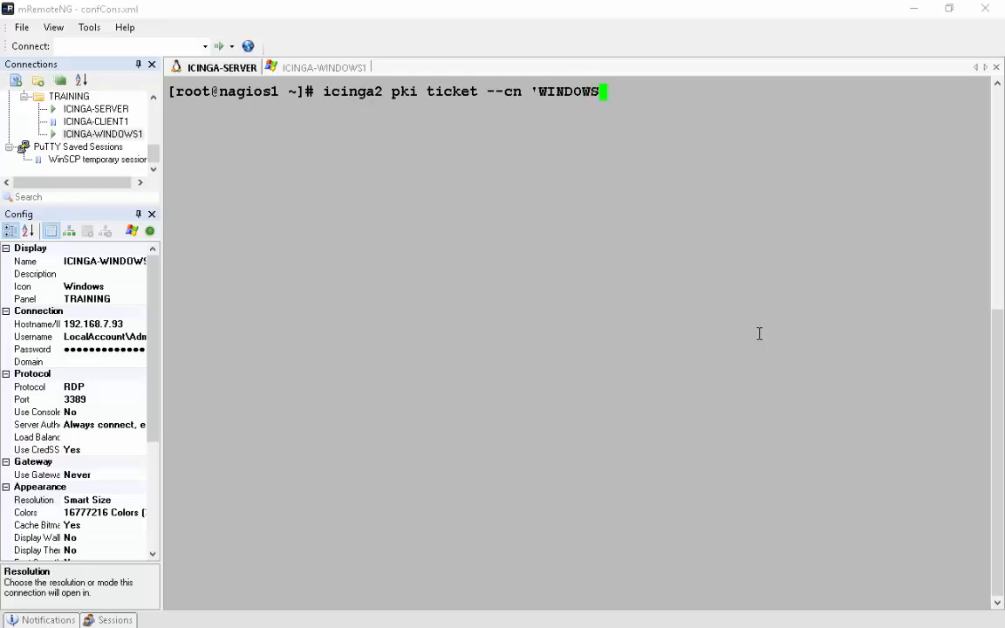
pyautogui.write("1'")
pyautogui.press('Return')
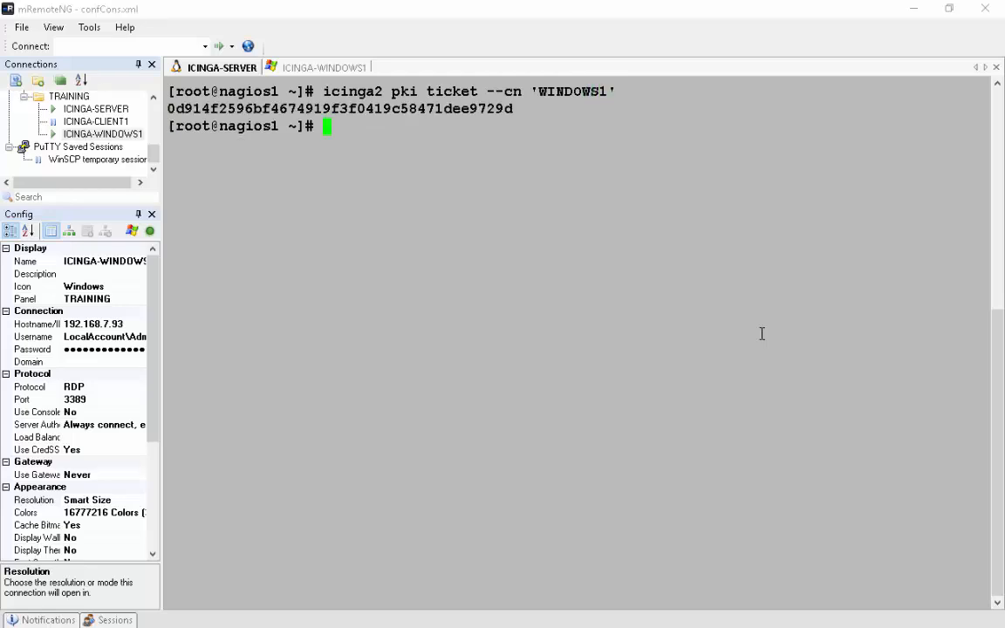
pyautogui.doubleClick(432, 106)
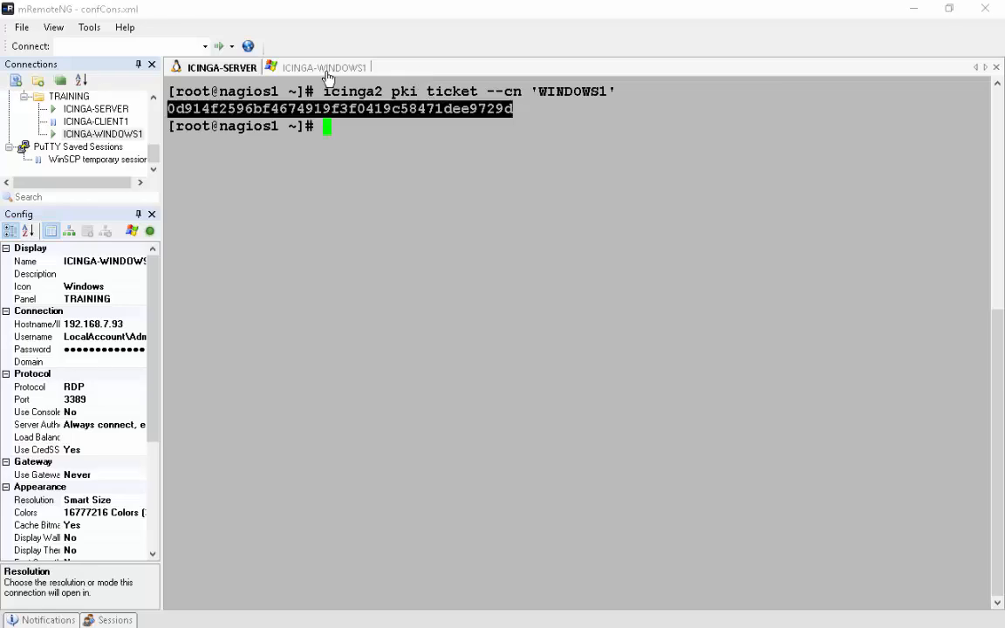
pyautogui.click(295, 68)
pyautogui.click(411, 215)
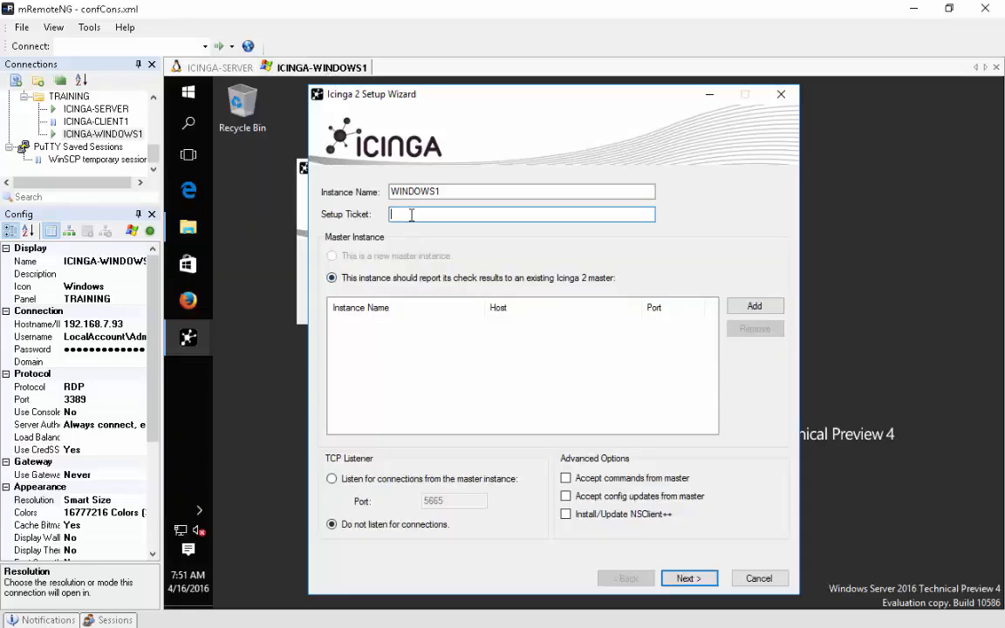
# - Paste the ticket and add master endpoint nagios1 with host nagios1.gsp.com
pyautogui.write('0d914f2596bf4674919f3f0419c58471dee9729d')
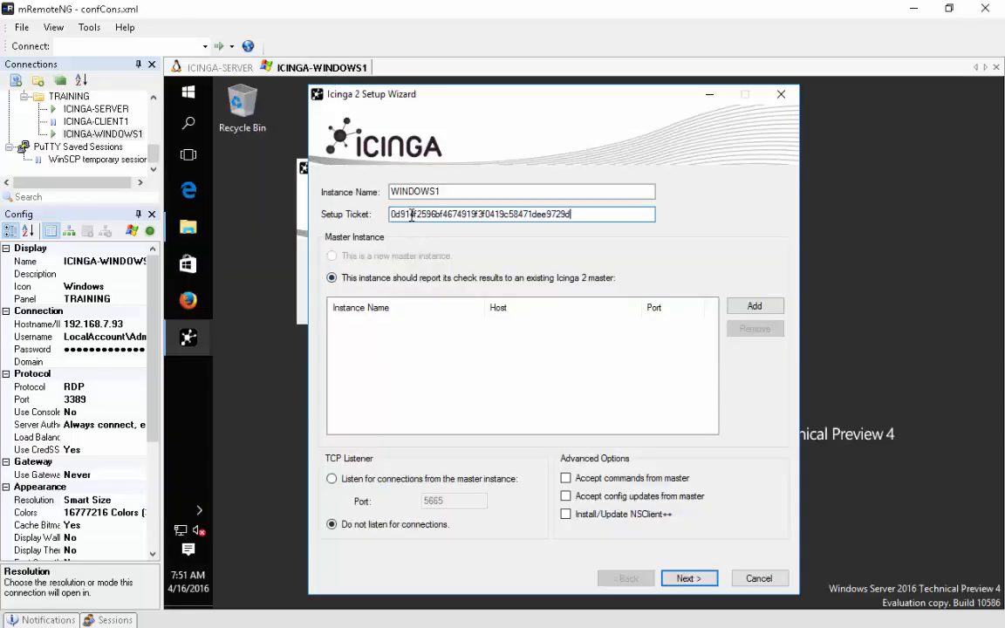
pyautogui.click(748, 307)
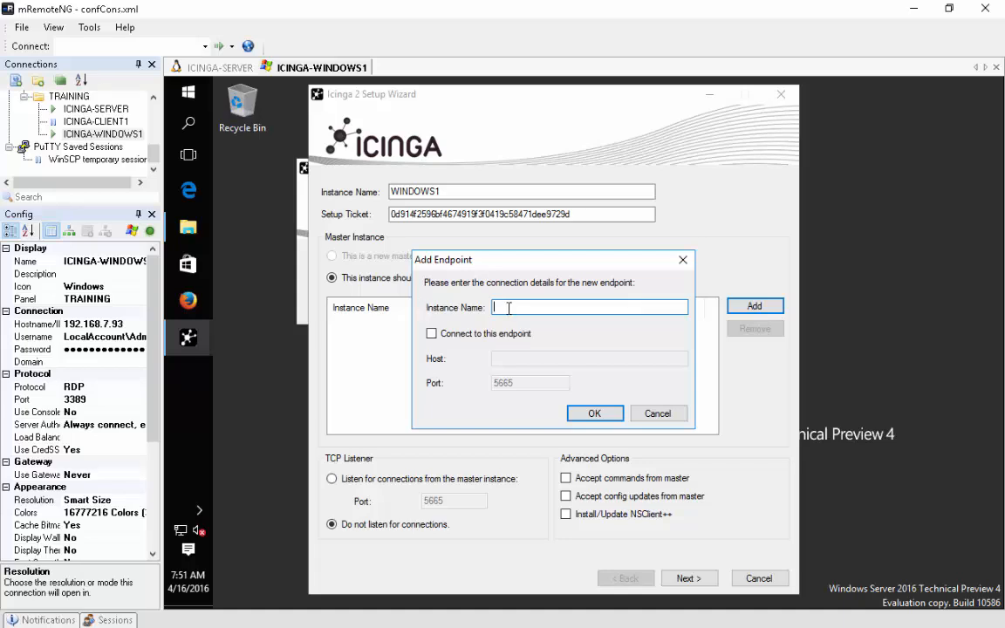
pyautogui.write('nagios1')
pyautogui.click(431, 333)
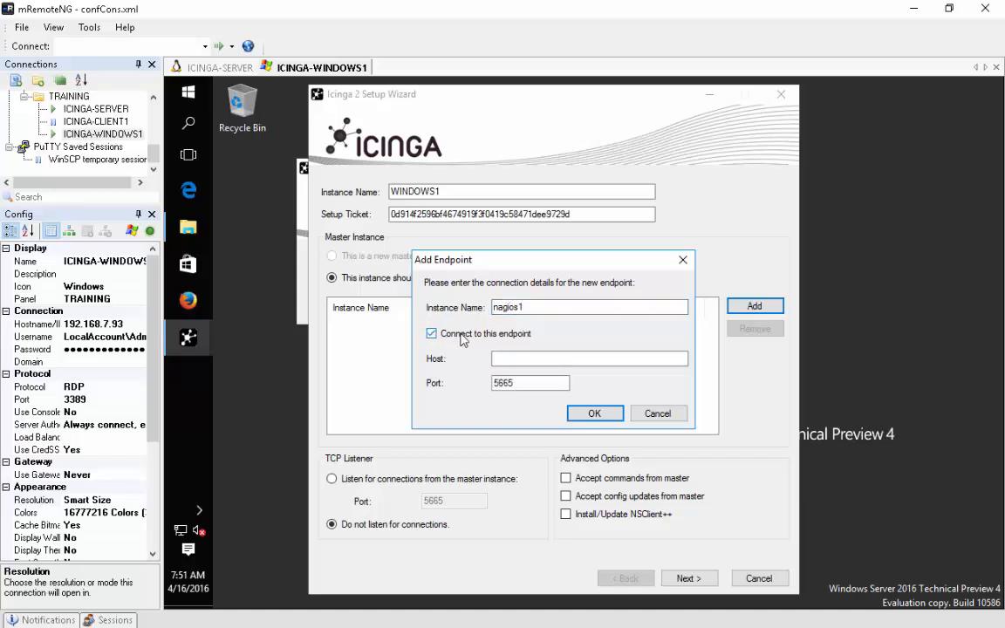
pyautogui.click(507, 359)
pyautogui.write('na')
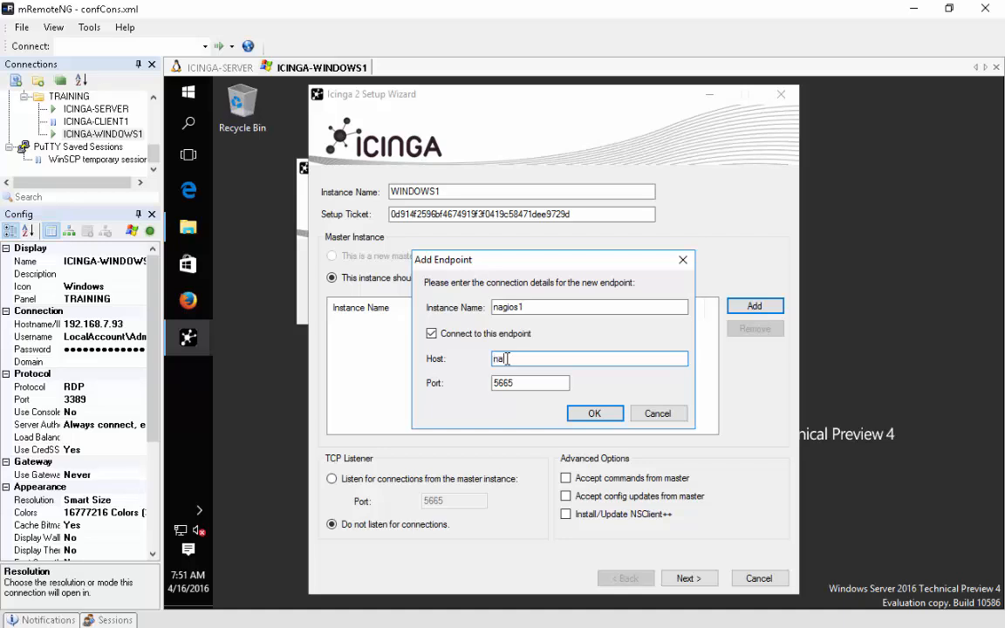
pyautogui.write('gios1.gsp.com')
pyautogui.click(592, 414)
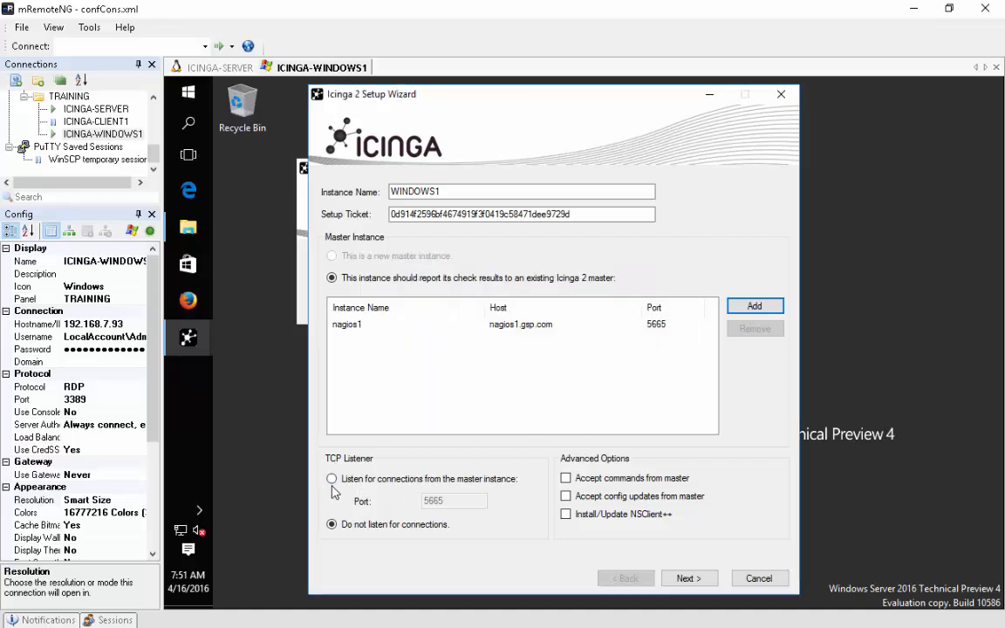
# - Listen for master connections, accept its commands and config updates, and continue
pyautogui.click(332, 478)
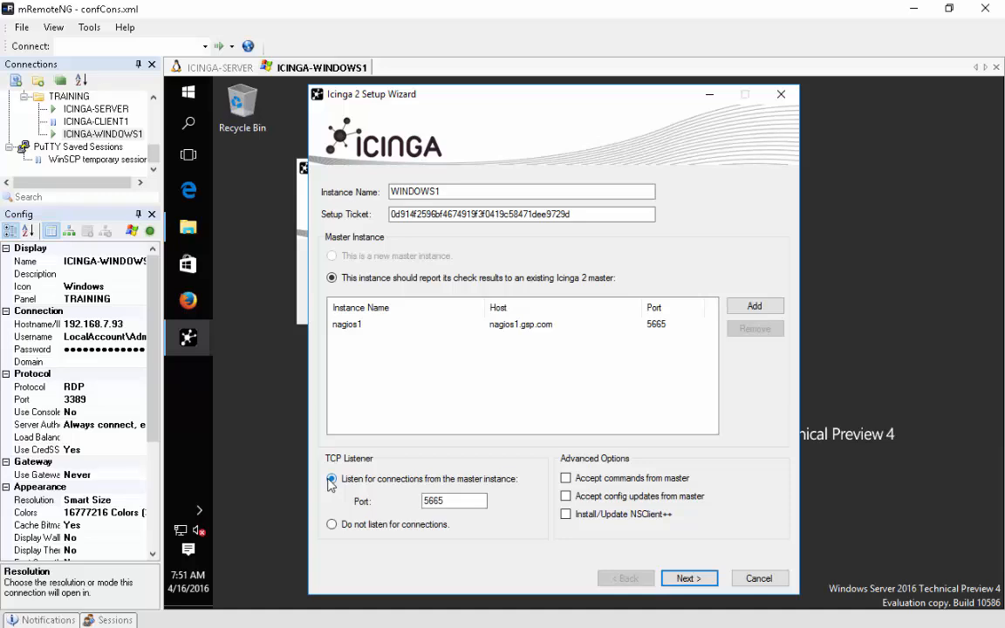
pyautogui.click(567, 478)
pyautogui.click(566, 495)
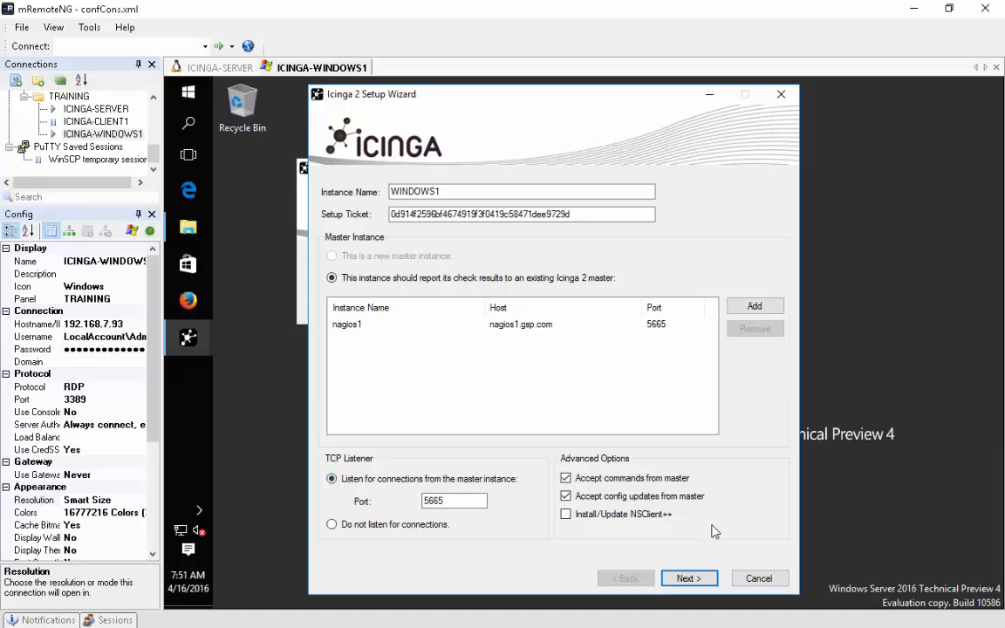
pyautogui.click(688, 580)
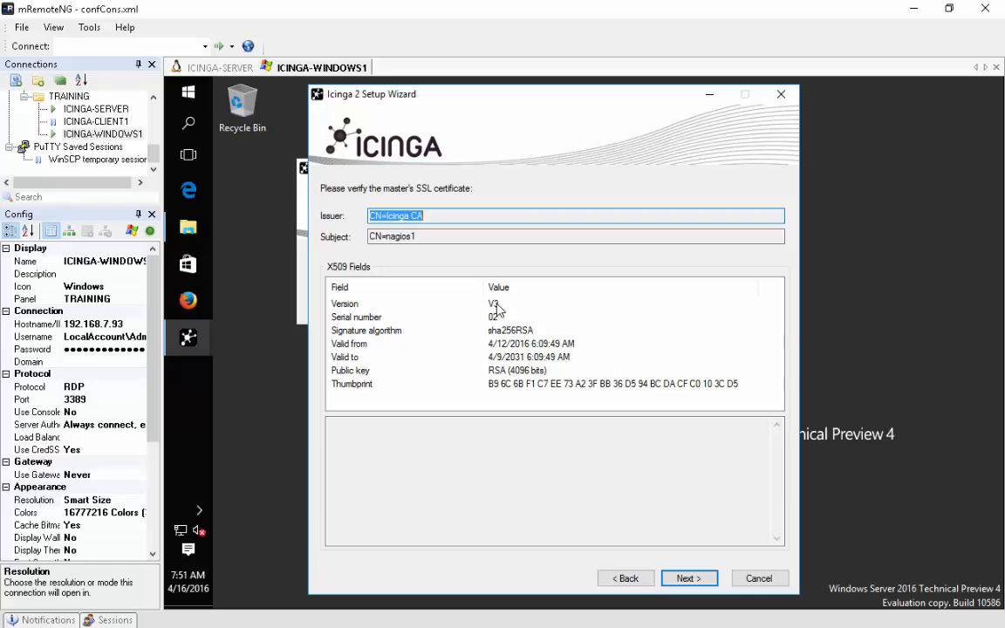
# - Accept nagios1's certificate and finish the Icinga 2 agent configuration on WINDOWS1
pyautogui.click(689, 578)
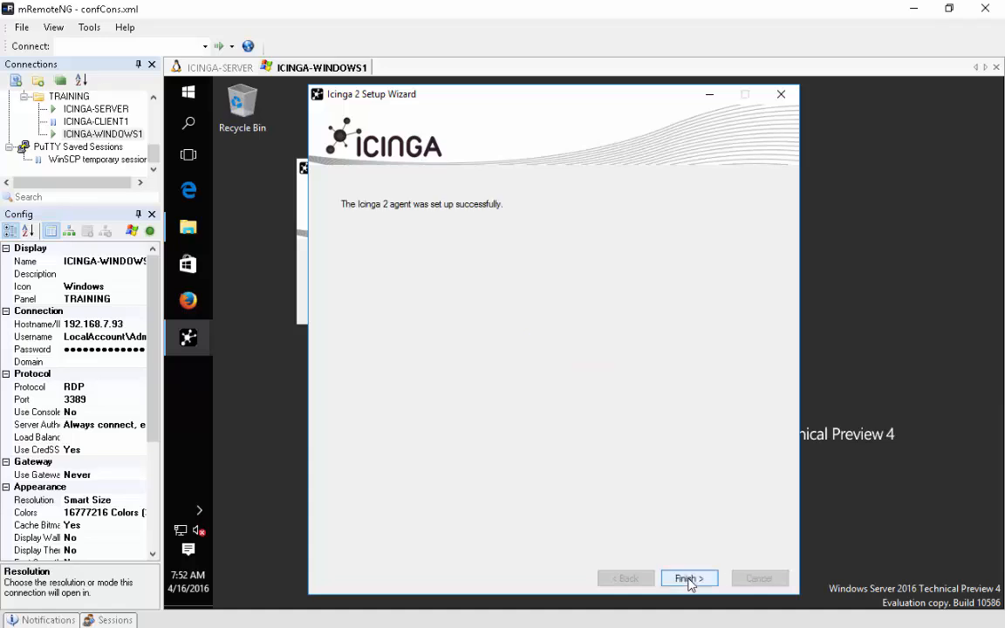
pyautogui.click(689, 578)
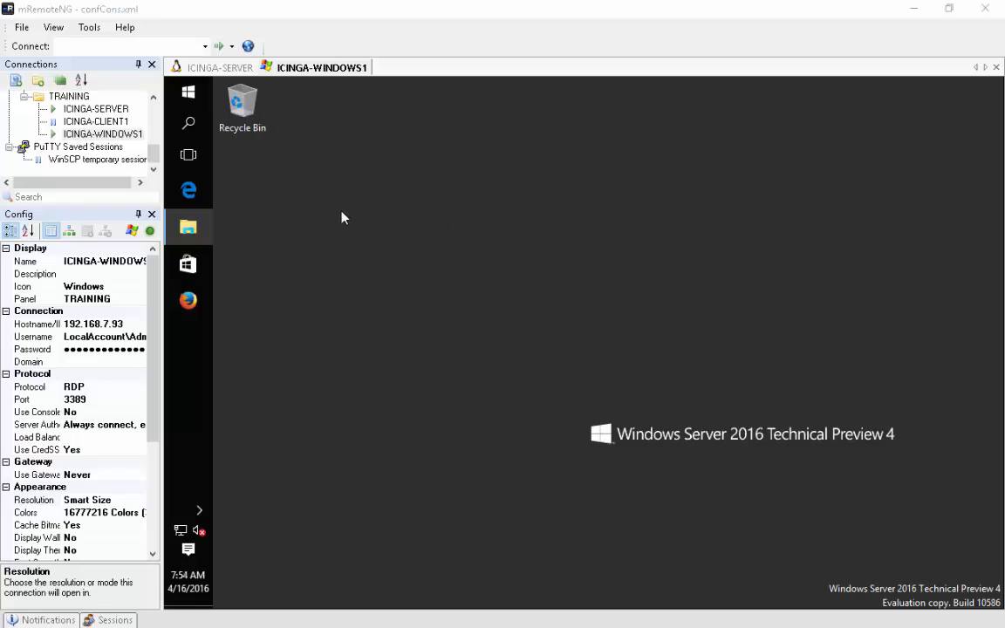
# - Run icinga2 node list on the ICINGA-SERVER terminal to confirm WINDOWS1 and its services are registered
pyautogui.click(238, 70)
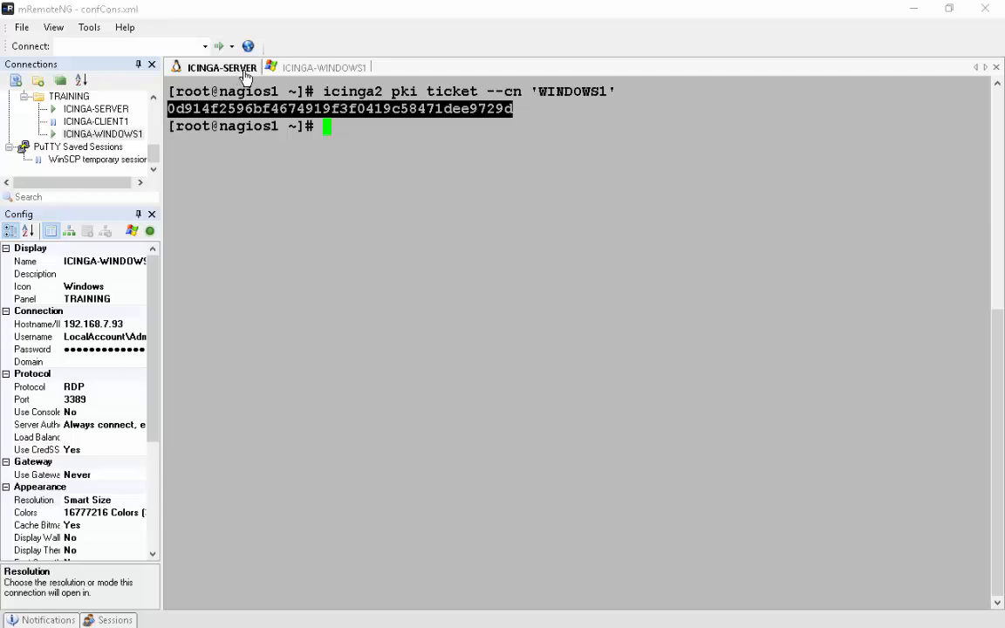
pyautogui.click(370, 136)
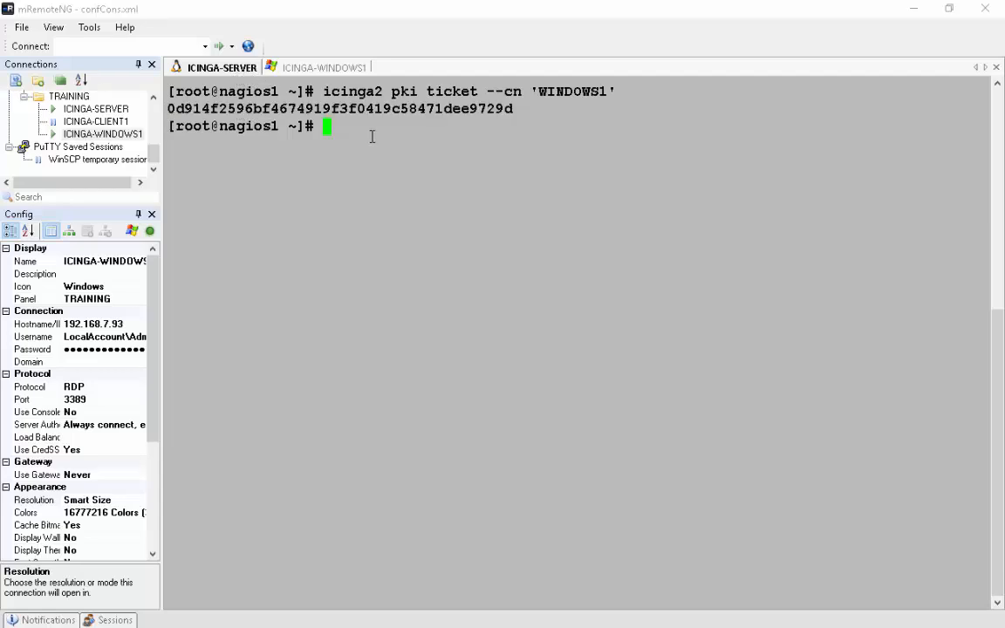
pyautogui.write('icinga2 node list')
pyautogui.press('Return')
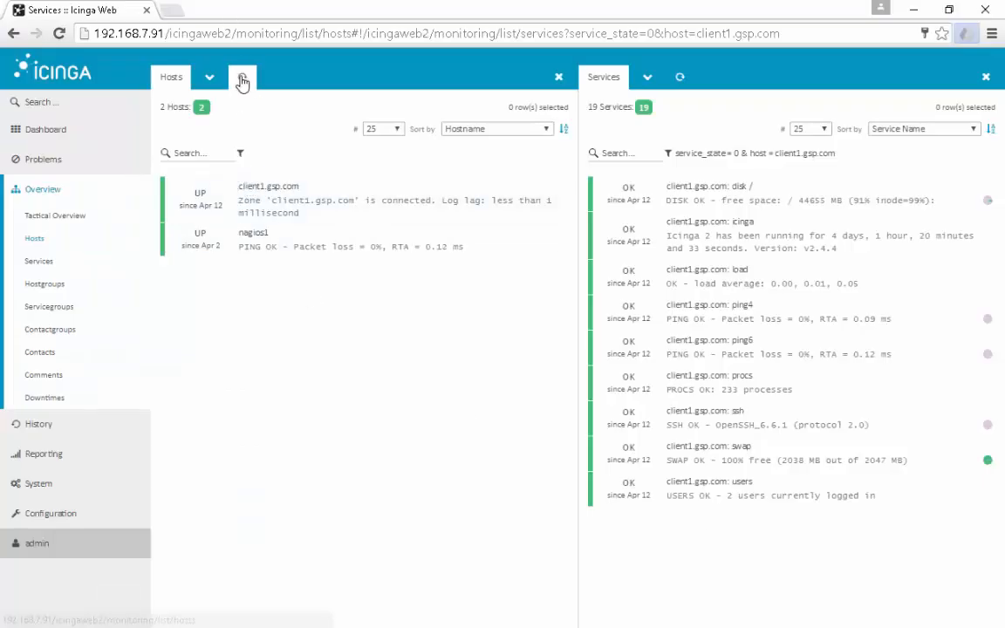
# - Refresh the Icinga Web hosts list, then clear the server terminal
pyautogui.click(243, 78)
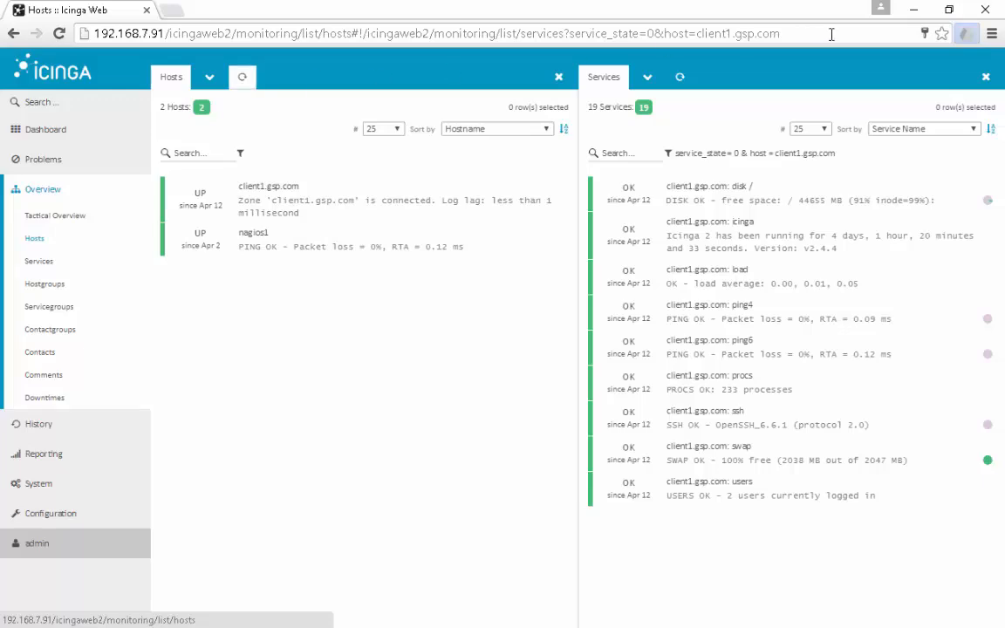
pyautogui.click(913, 10)
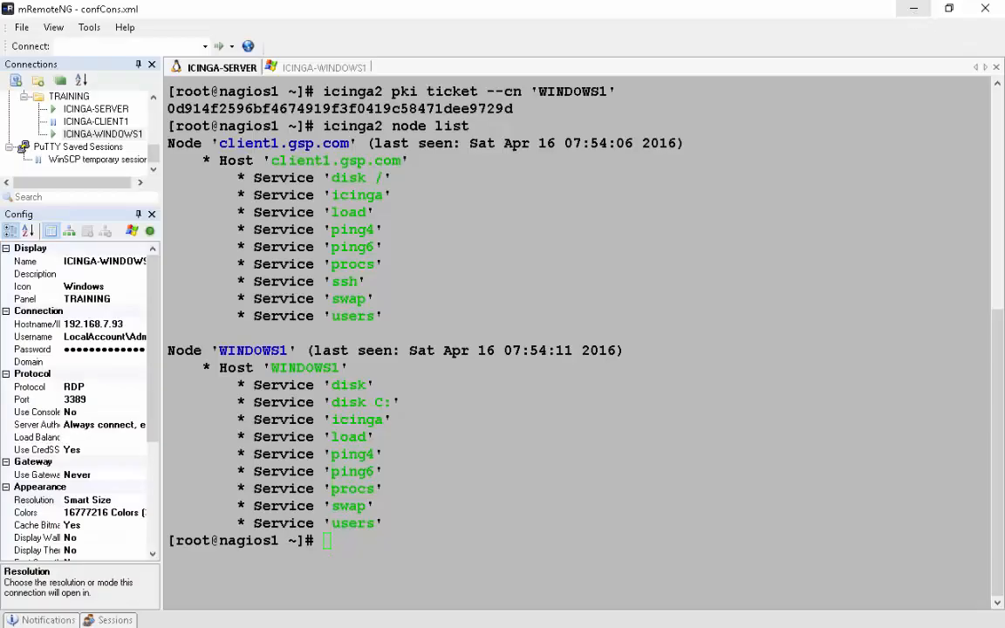
pyautogui.click(627, 520)
pyautogui.write('clear')
pyautogui.press('Return')
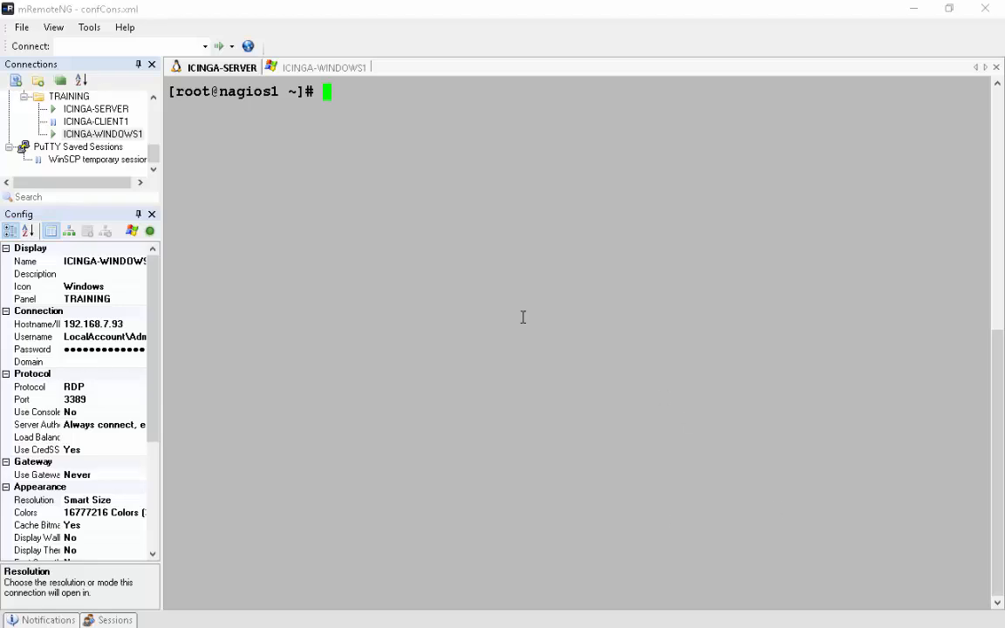
# - Run icinga2 node update-config to write WINDOWS1's configs, then systemctl reload icinga2
pyautogui.write('icinga2 n')
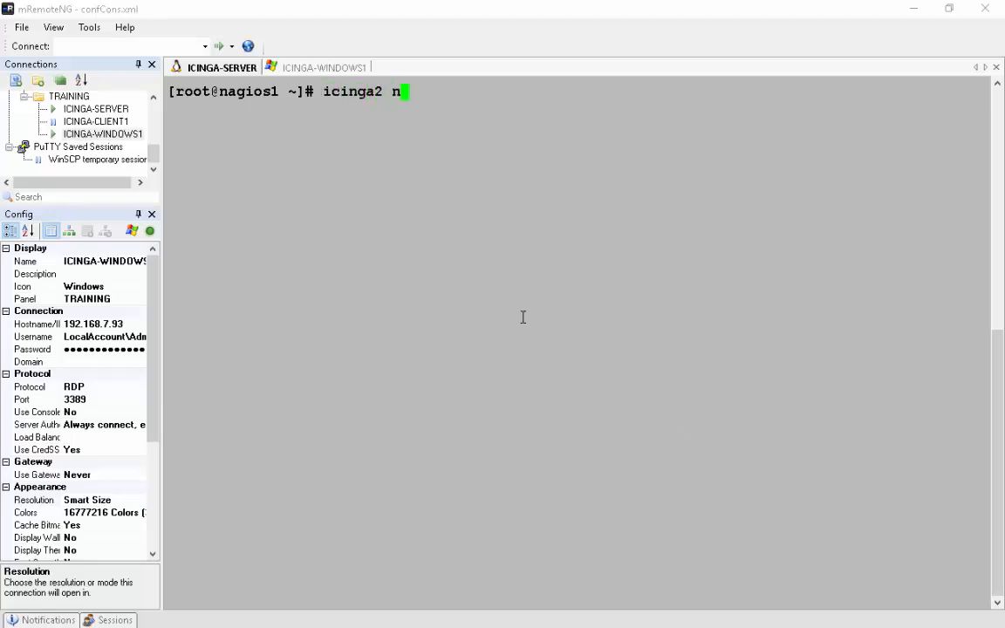
pyautogui.write('ode up')
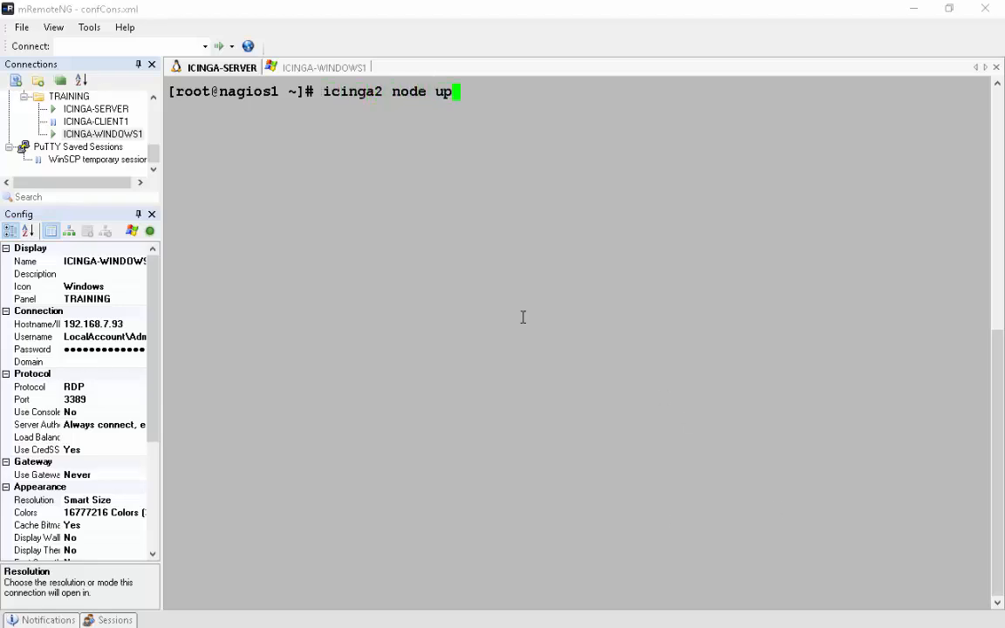
pyautogui.write('date-config')
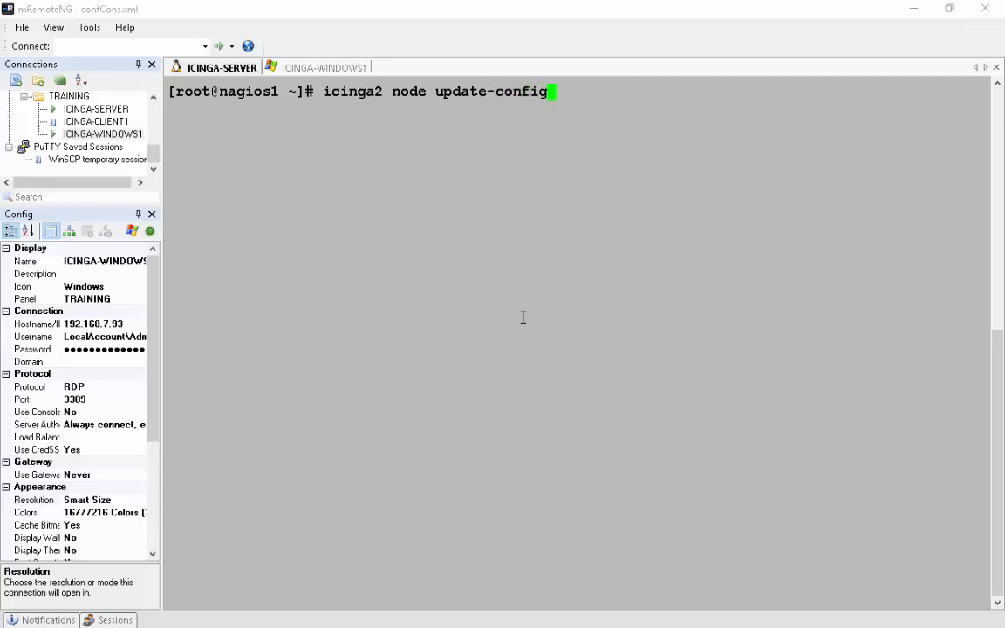
pyautogui.press('Return')
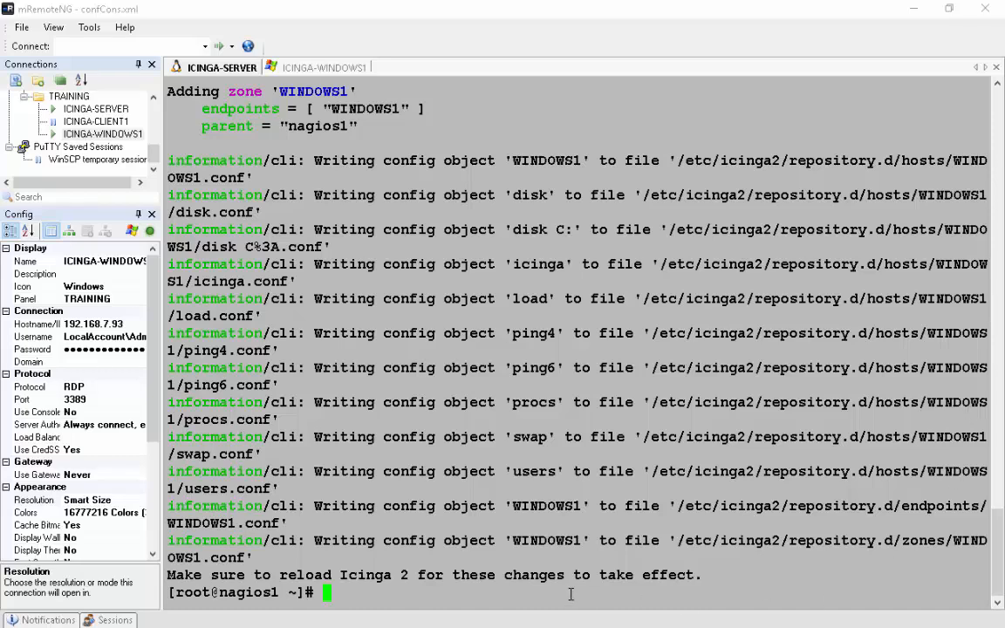
pyautogui.write('systemcr')
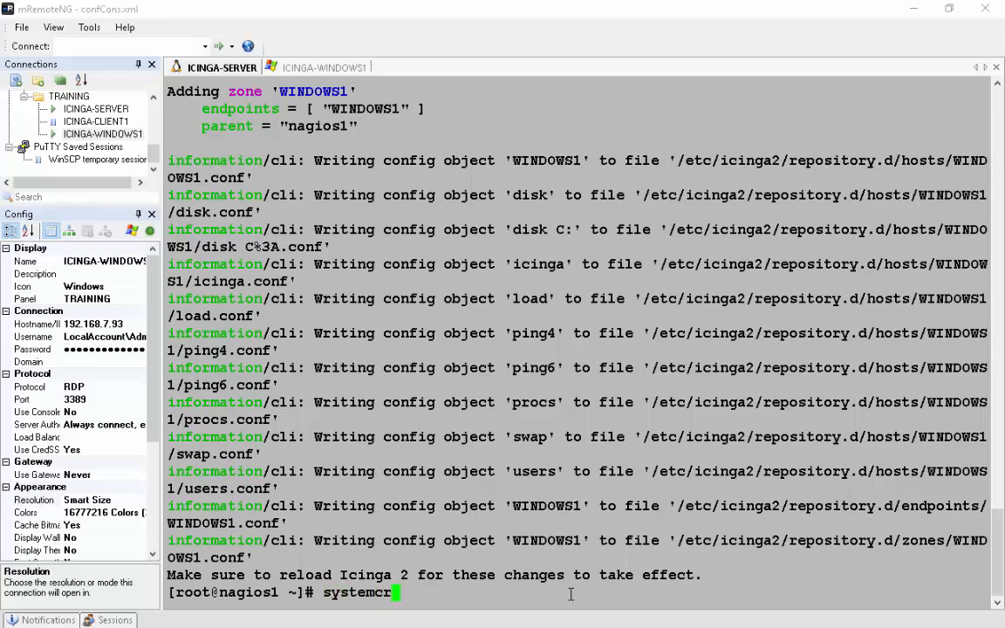
pyautogui.press('BackSpace')
pyautogui.write('tl reload icinga2')
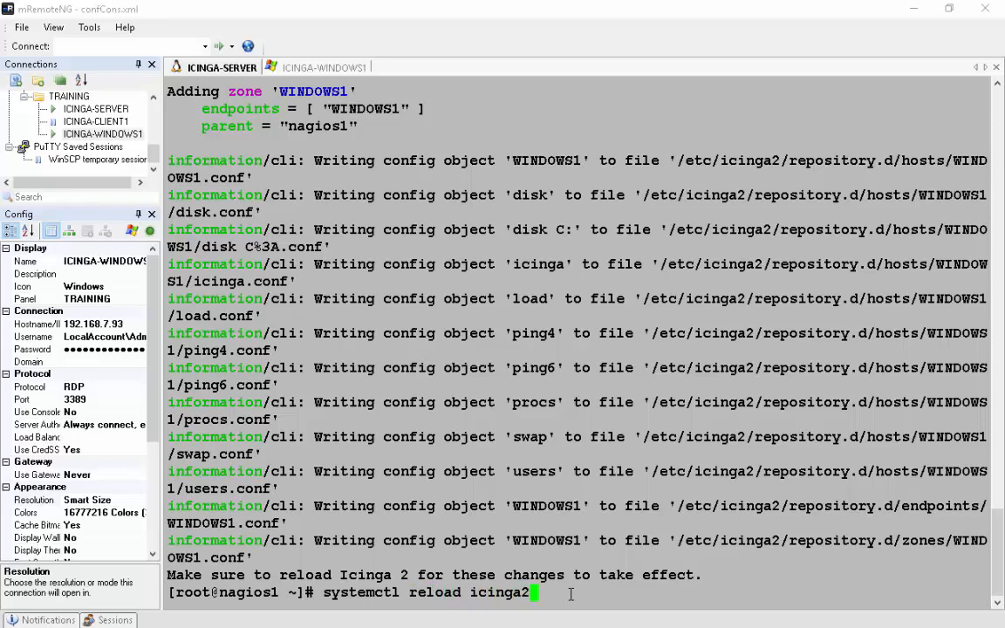
pyautogui.press('Return')
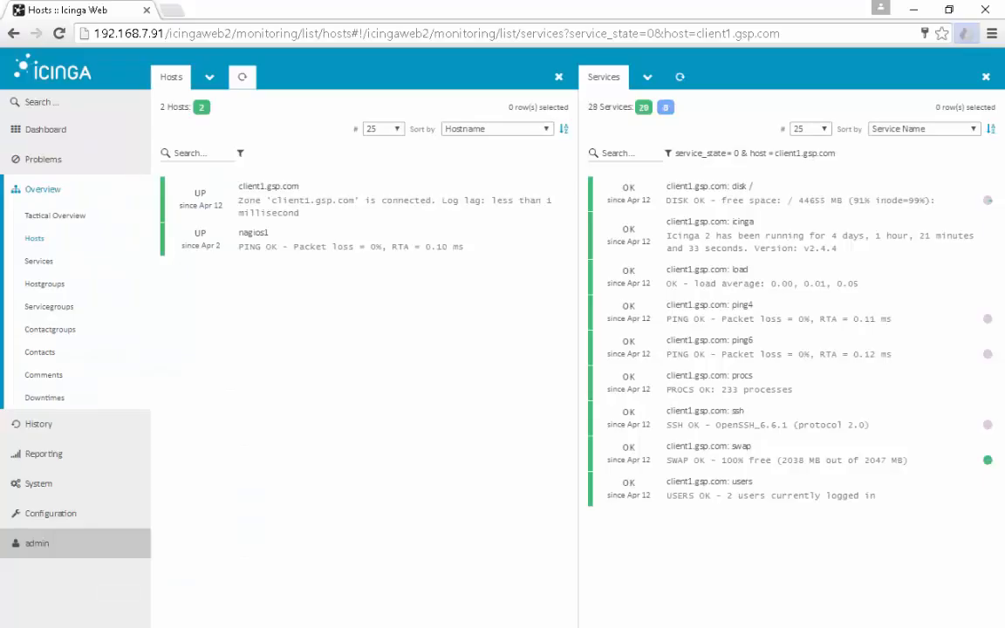
# - Refresh the hosts list, open WINDOWS1 and view its six pending services
pyautogui.click(242, 77)
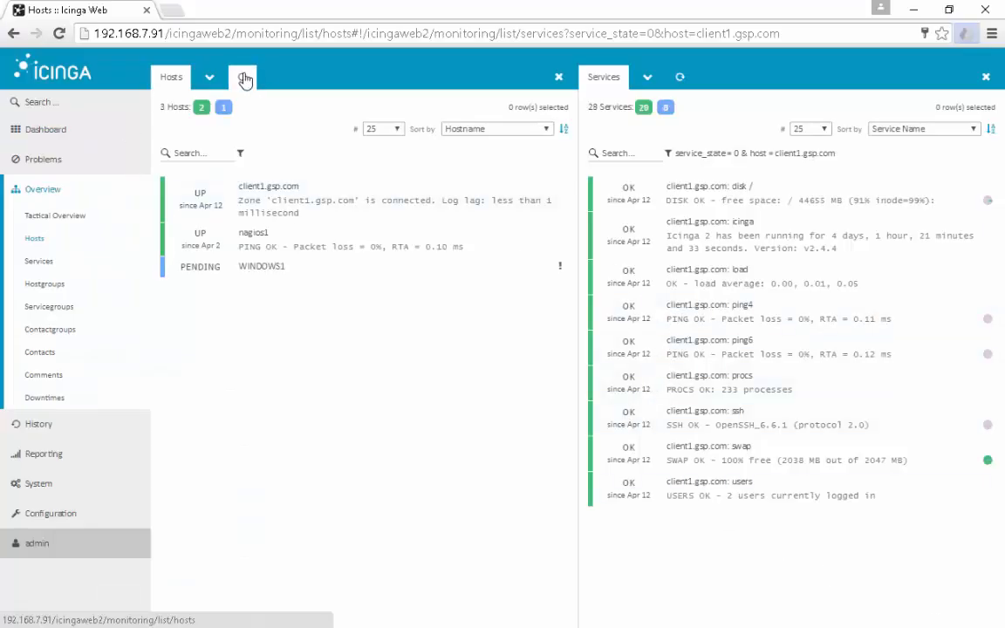
pyautogui.click(266, 273)
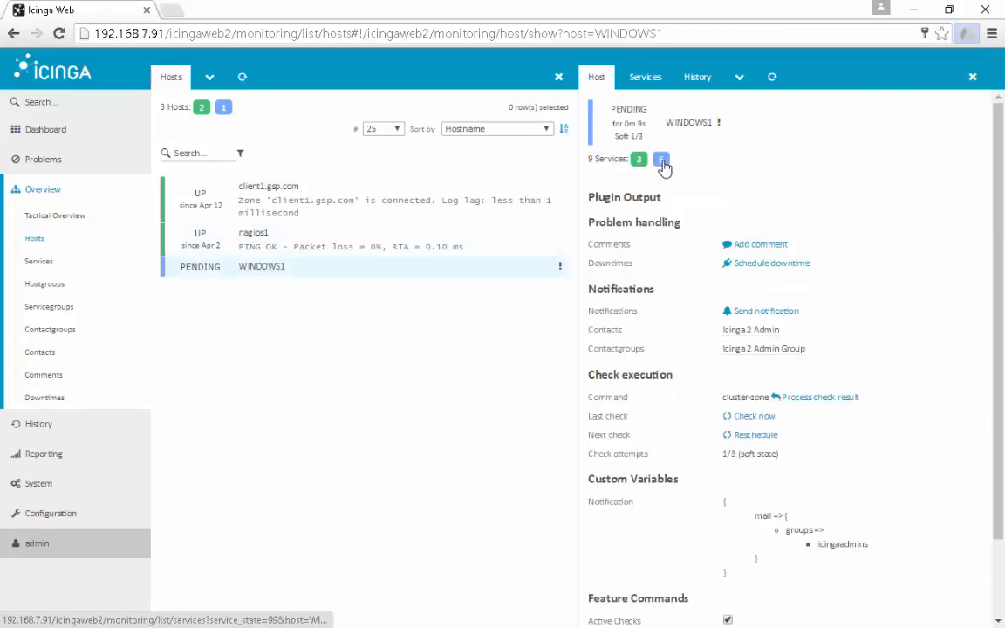
pyautogui.click(660, 160)
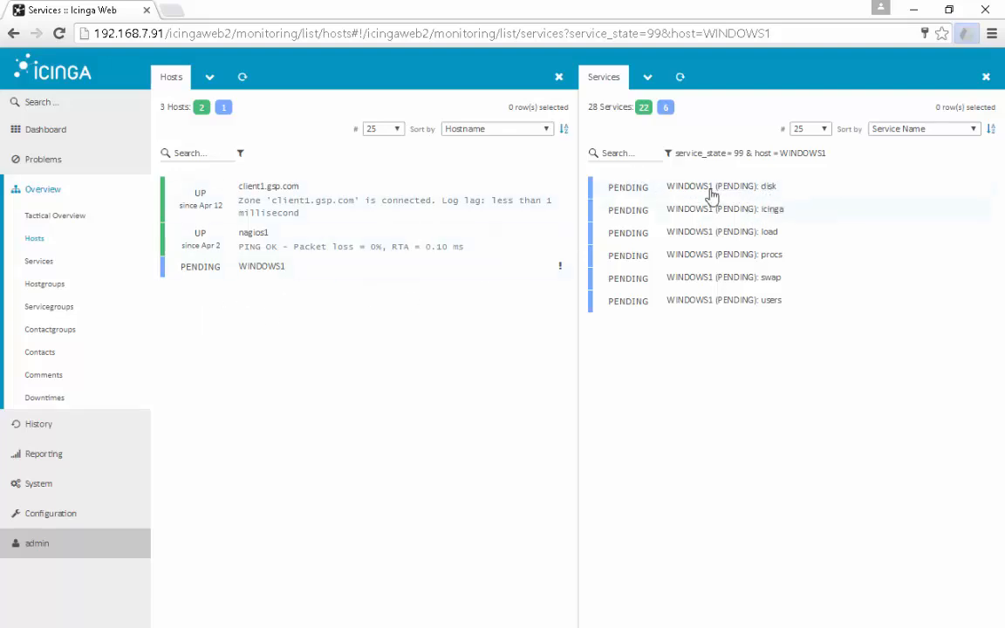
# - Force an immediate check of WINDOWS1's disk service, review the users service, then list WINDOWS1's services
pyautogui.click(47, 137)
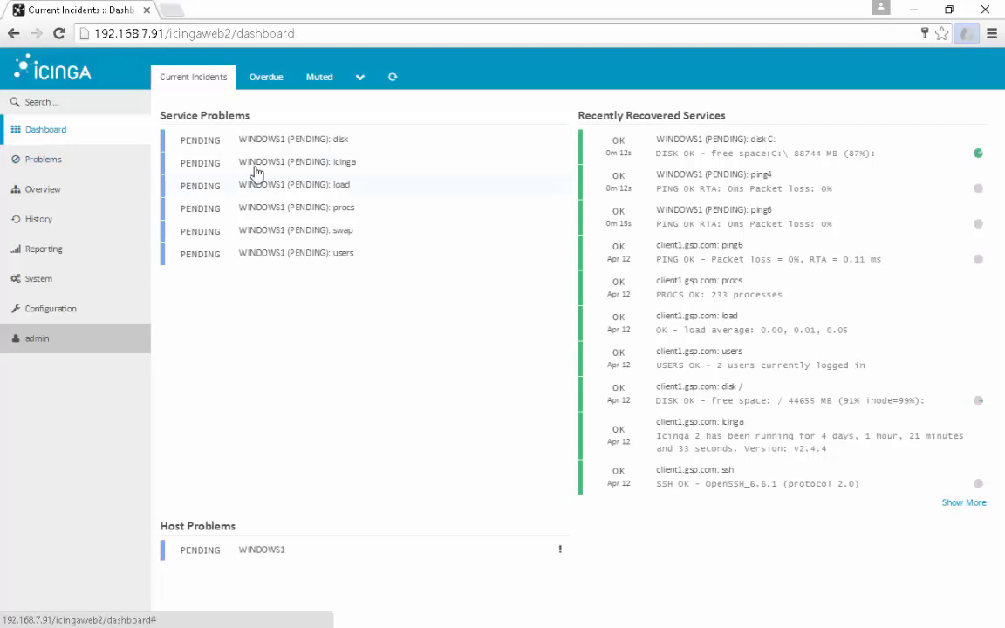
pyautogui.click(343, 148)
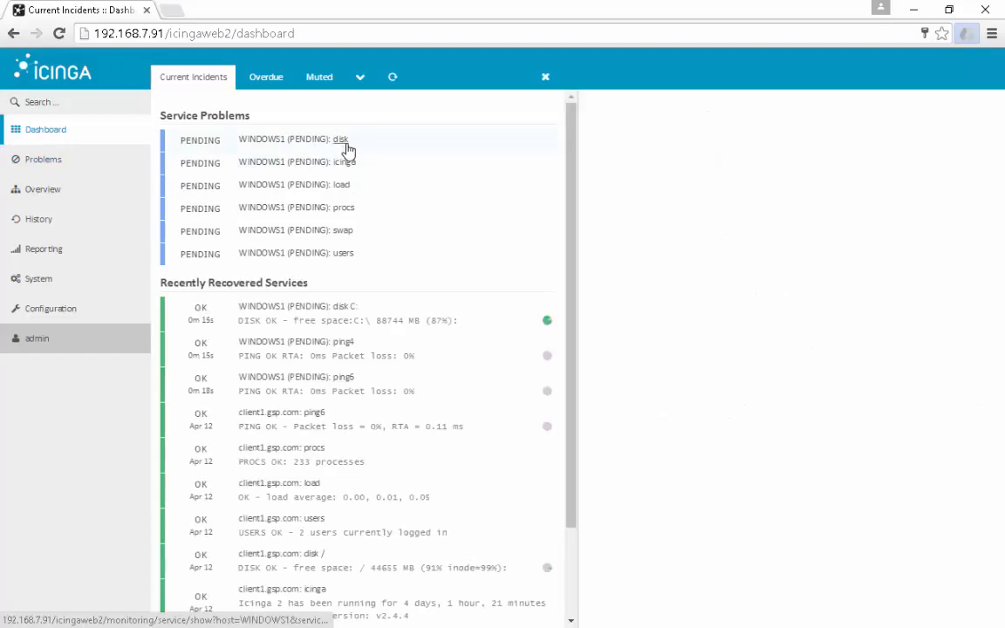
pyautogui.click(753, 436)
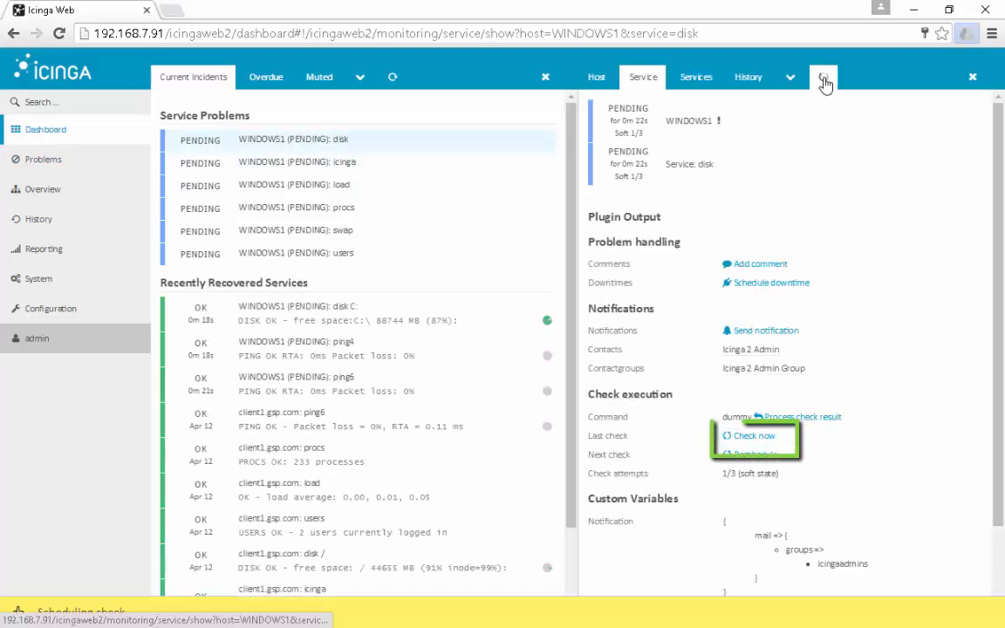
pyautogui.moveTo(789, 78)
pyautogui.click(338, 253)
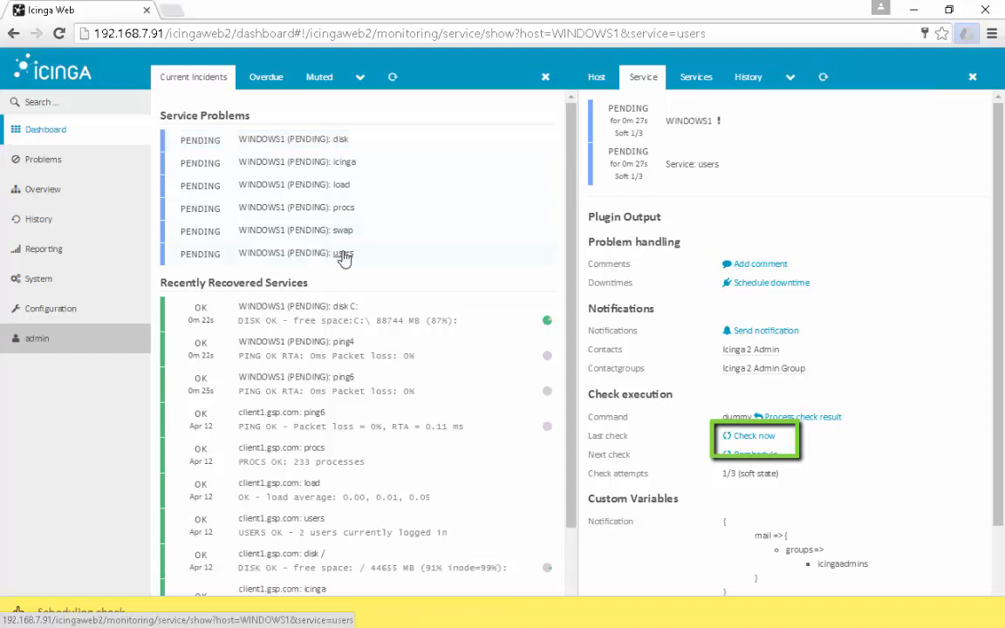
pyautogui.click(825, 79)
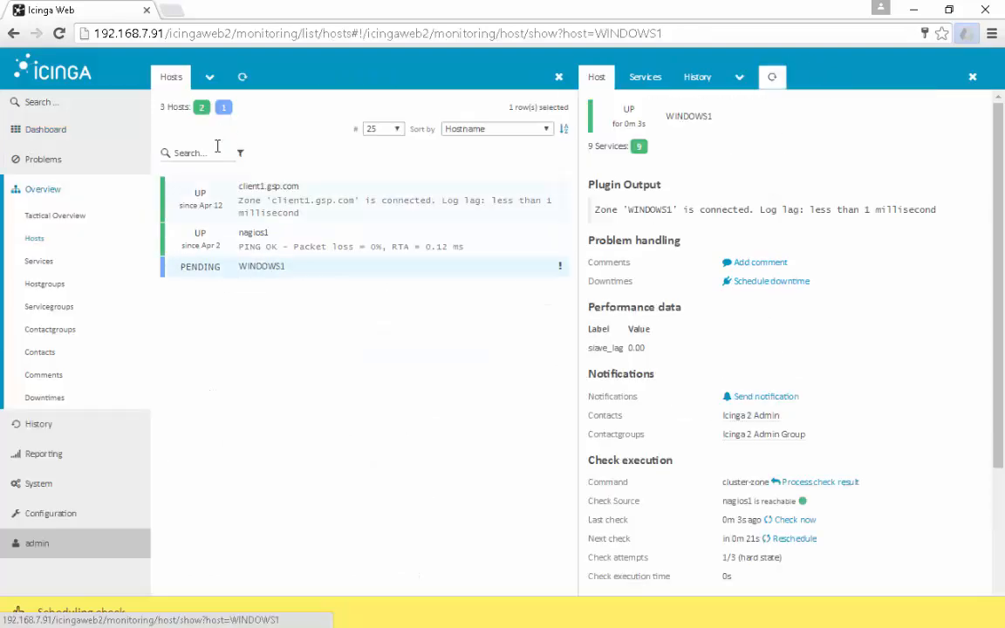
pyautogui.click(240, 78)
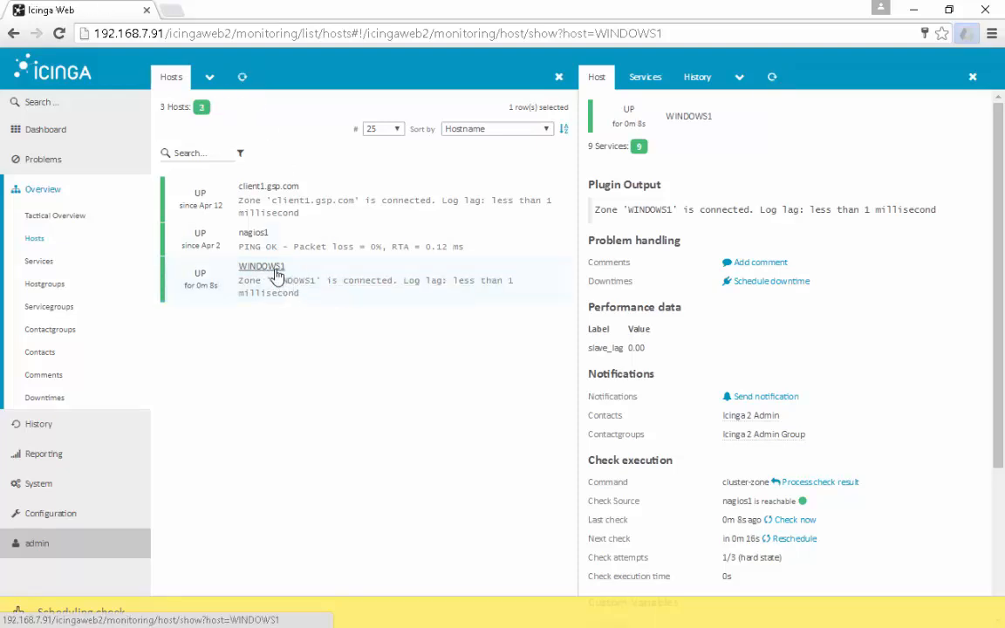
pyautogui.click(641, 148)
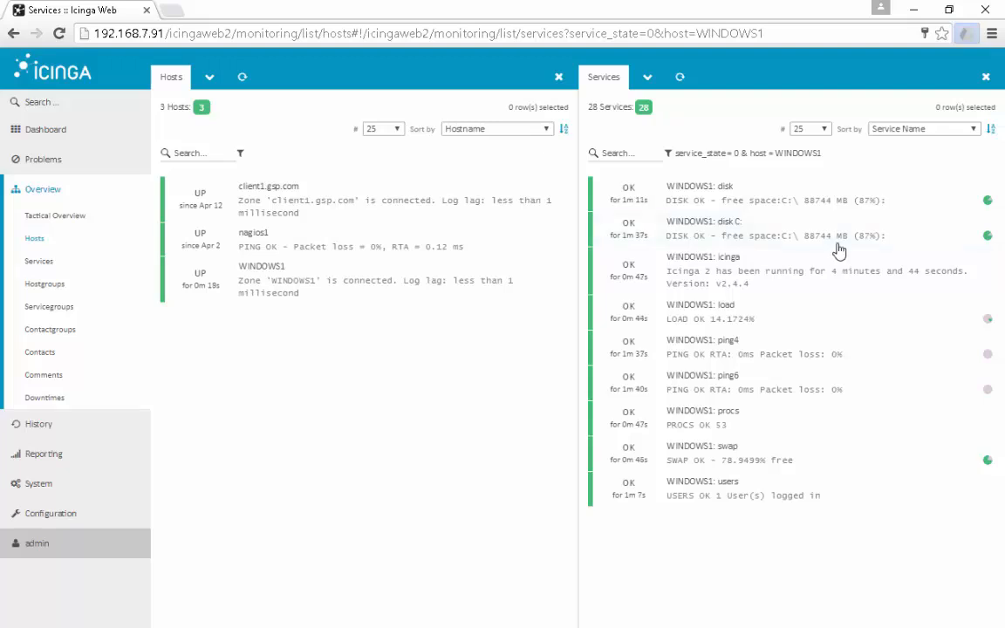
# - On WINDOWS1, browse to C:\Program Files (x86)\ICINGA2\etc\icinga2\conf.d, granting folder access
pyautogui.click(912, 12)
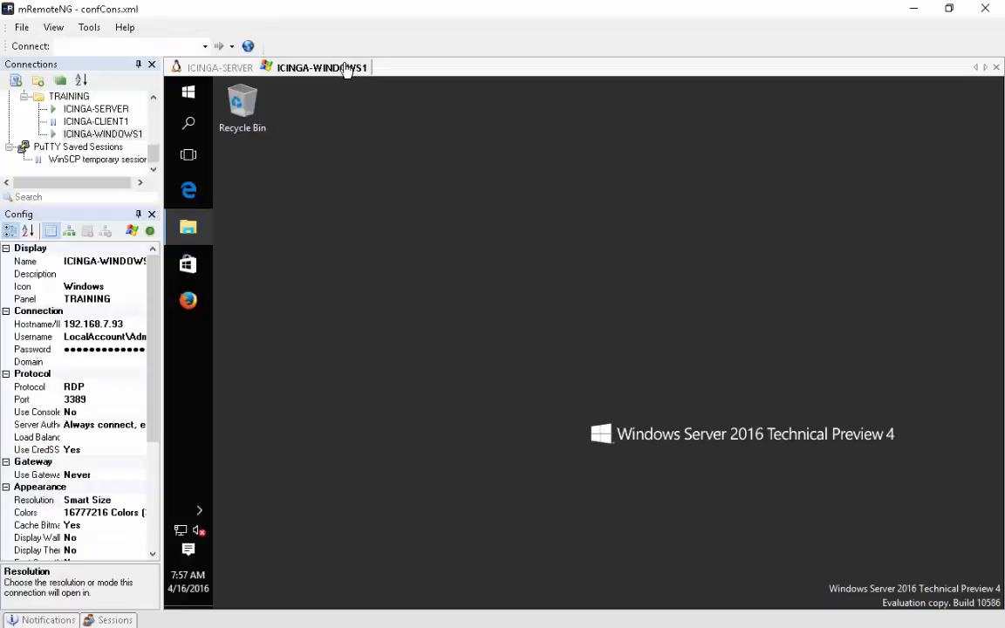
pyautogui.click(199, 241)
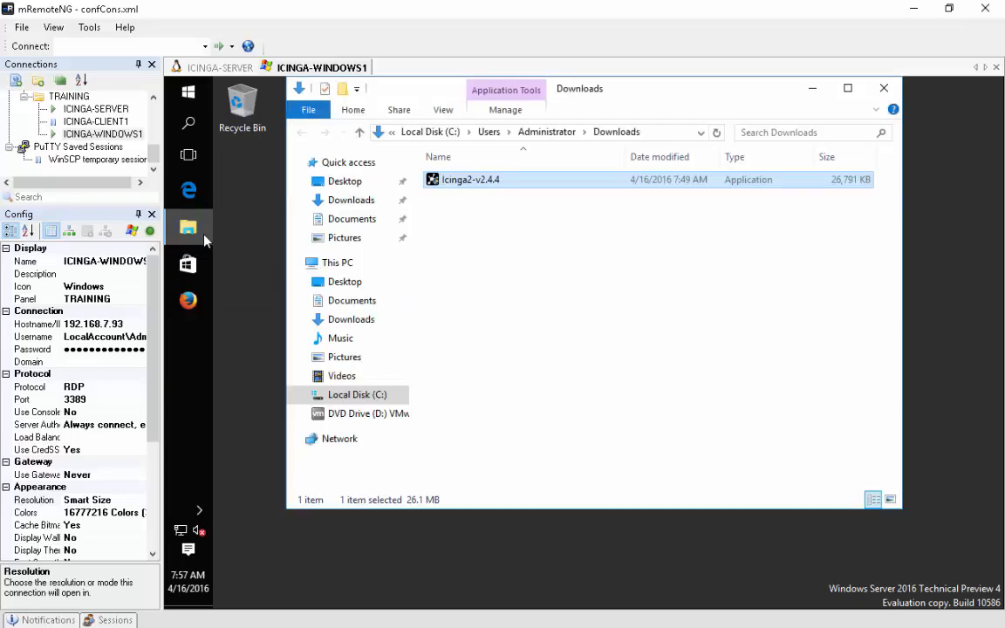
pyautogui.click(357, 394)
pyautogui.doubleClick(475, 212)
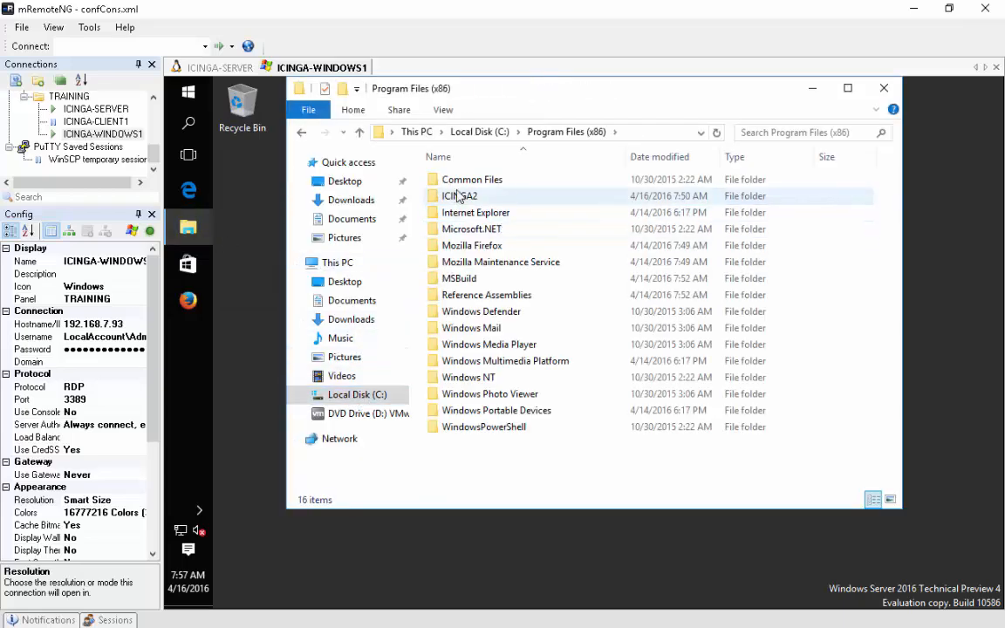
pyautogui.doubleClick(461, 196)
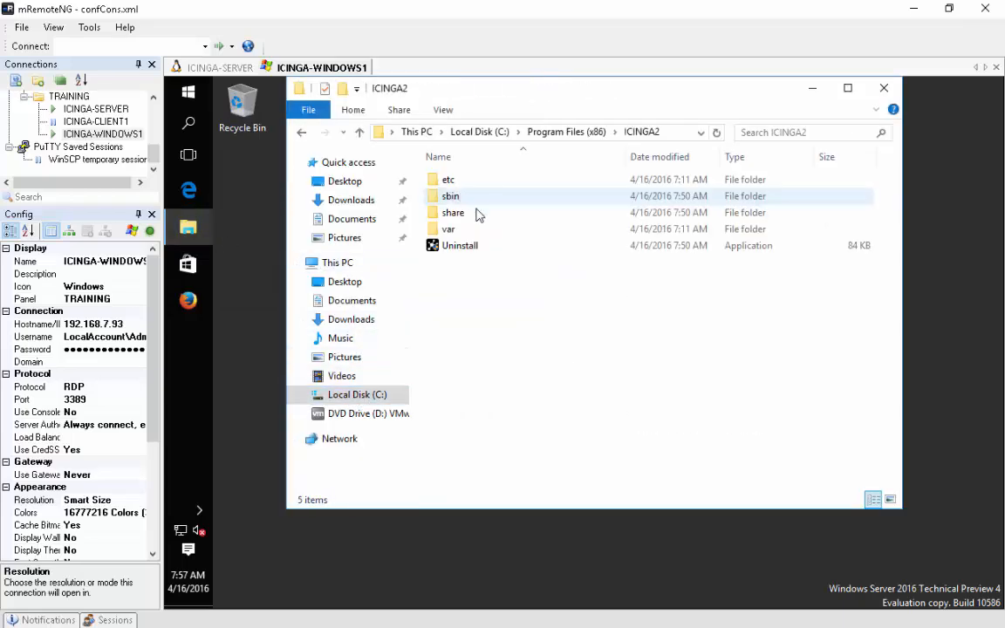
pyautogui.doubleClick(449, 180)
pyautogui.click(628, 370)
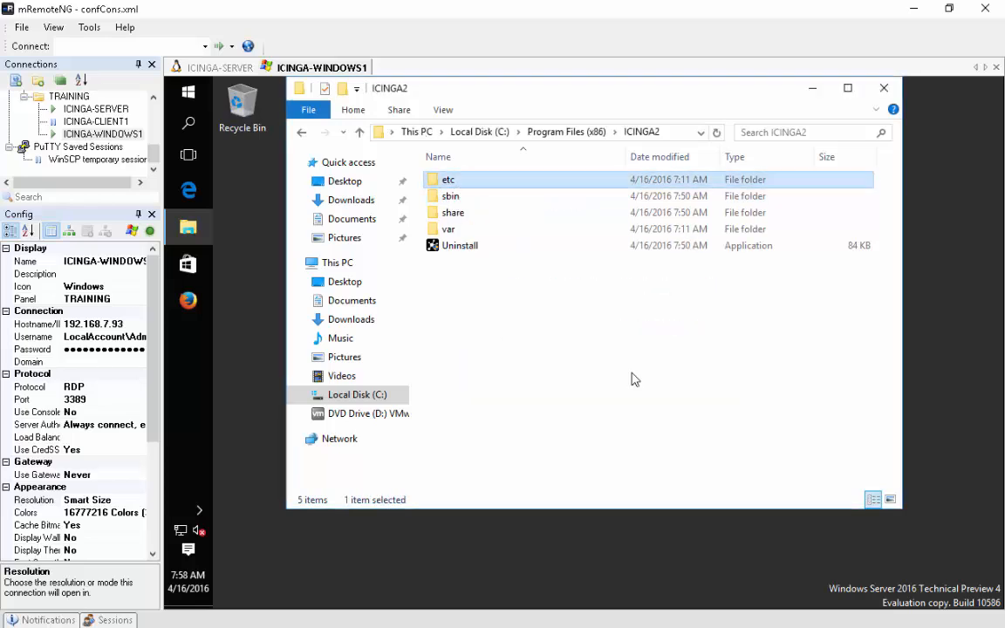
pyautogui.doubleClick(456, 180)
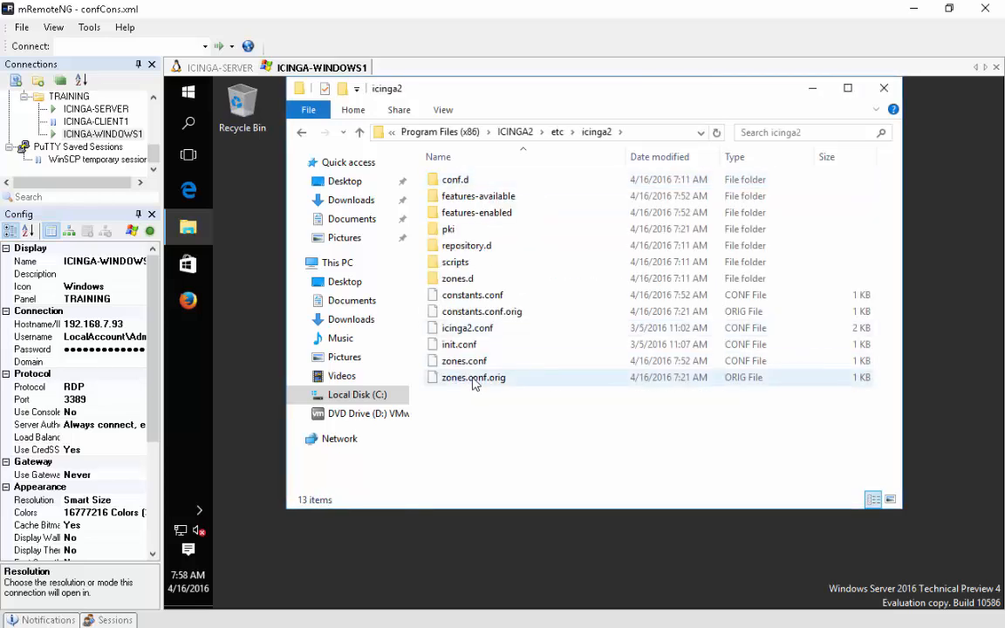
pyautogui.doubleClick(452, 180)
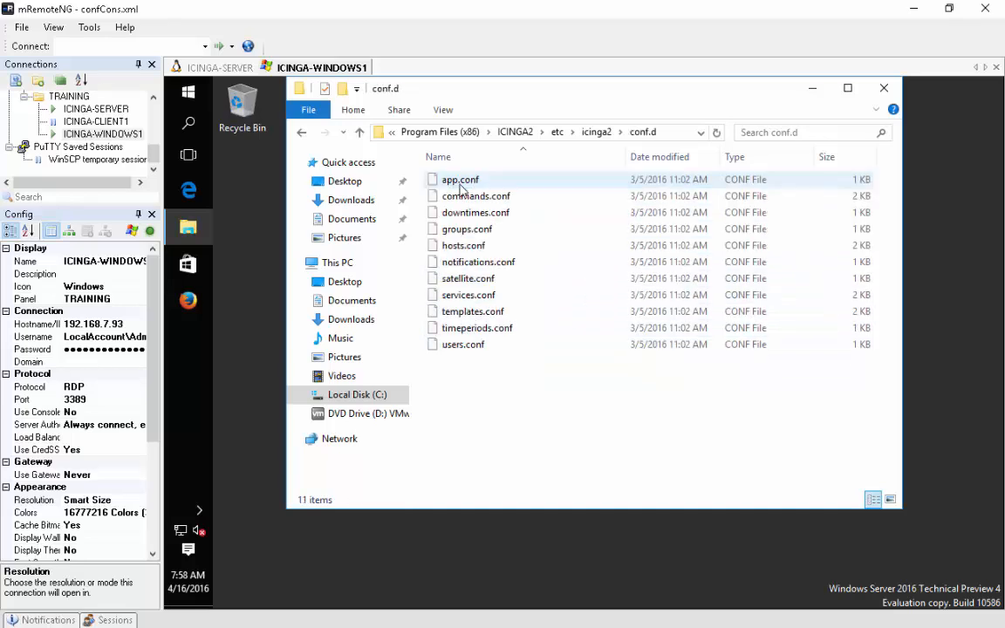
# - Duplicate hosts.conf in conf.d and rename the copy to 'hosts .conf_bkp'
pyautogui.rightClick(462, 248)
pyautogui.click(491, 357)
pyautogui.rightClick(491, 370)
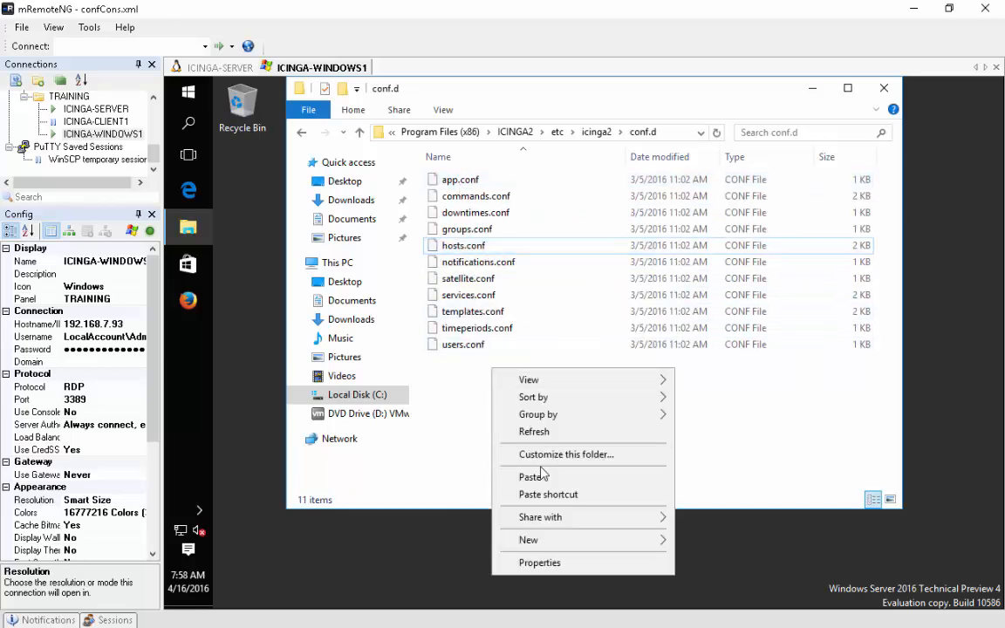
pyautogui.click(540, 477)
pyautogui.rightClick(529, 248)
pyautogui.click(545, 415)
pyautogui.click(530, 246)
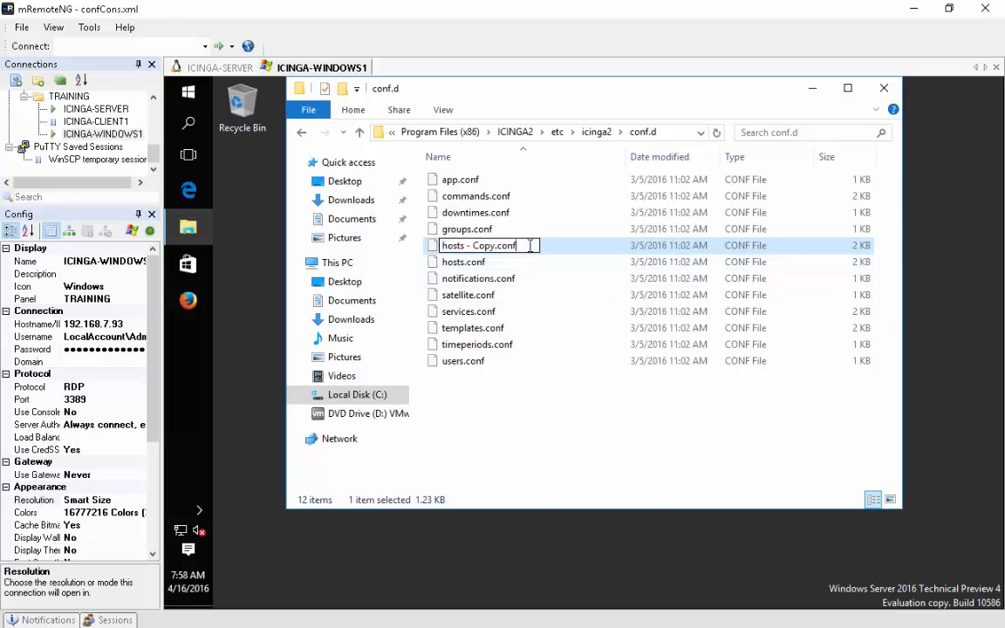
pyautogui.write('_bkp')
pyautogui.click(494, 246)
pyautogui.press('BackSpace')
pyautogui.press('BackSpace')
pyautogui.press('BackSpace')
pyautogui.press('BackSpace')
pyautogui.press('BackSpace')
pyautogui.press('BackSpace')
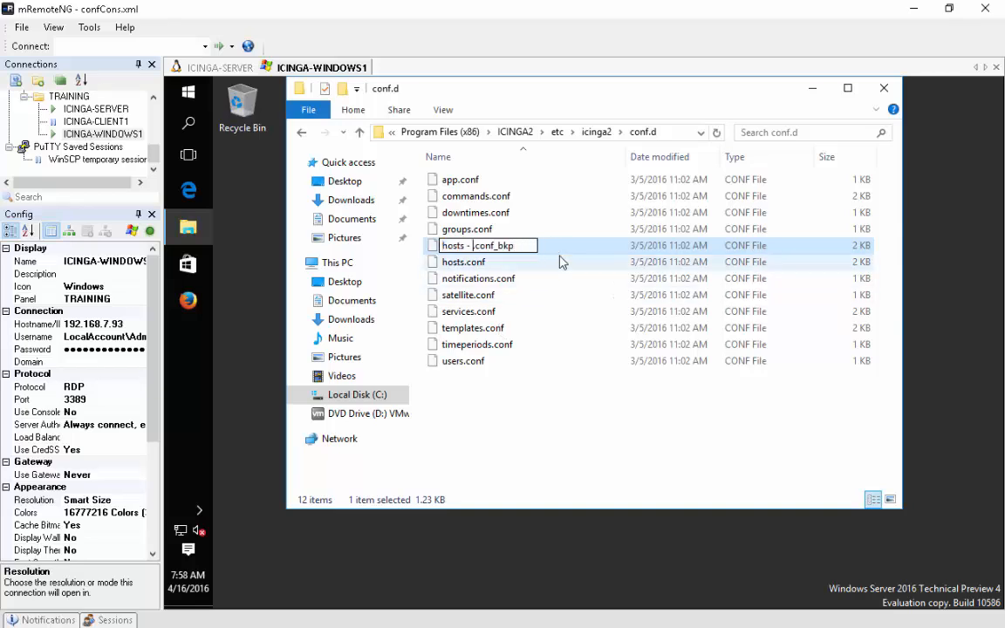
pyautogui.press('Return')
pyautogui.click(672, 354)
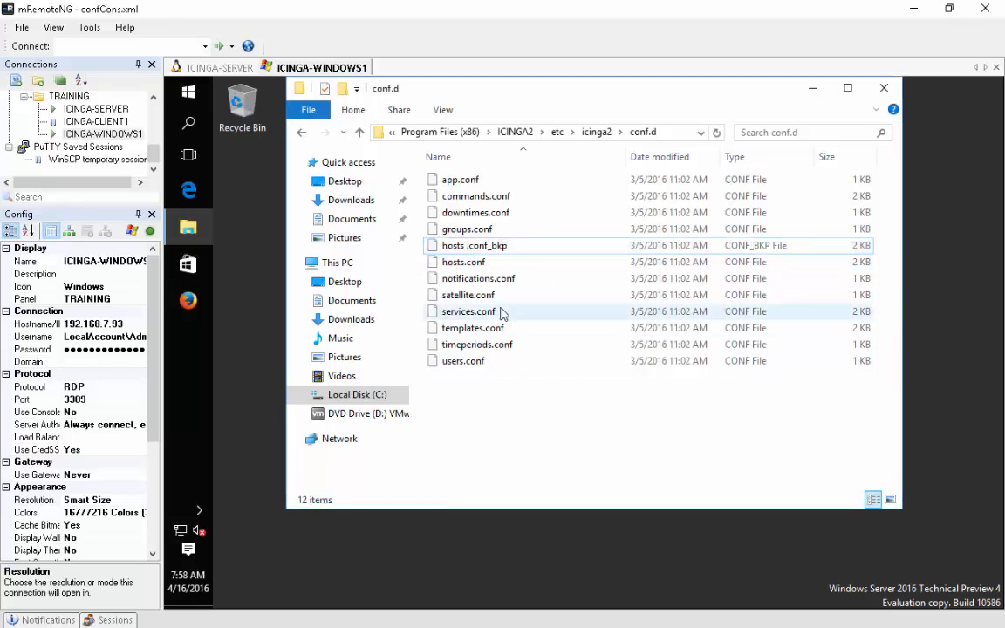
# - Open hosts.conf in Notepad
pyautogui.doubleClick(464, 263)
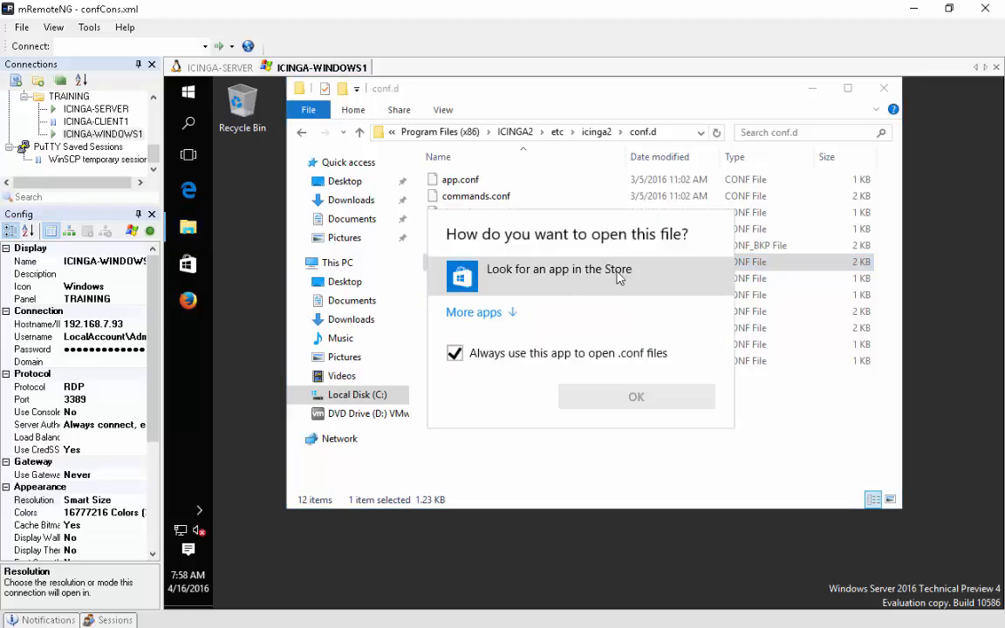
pyautogui.click(485, 312)
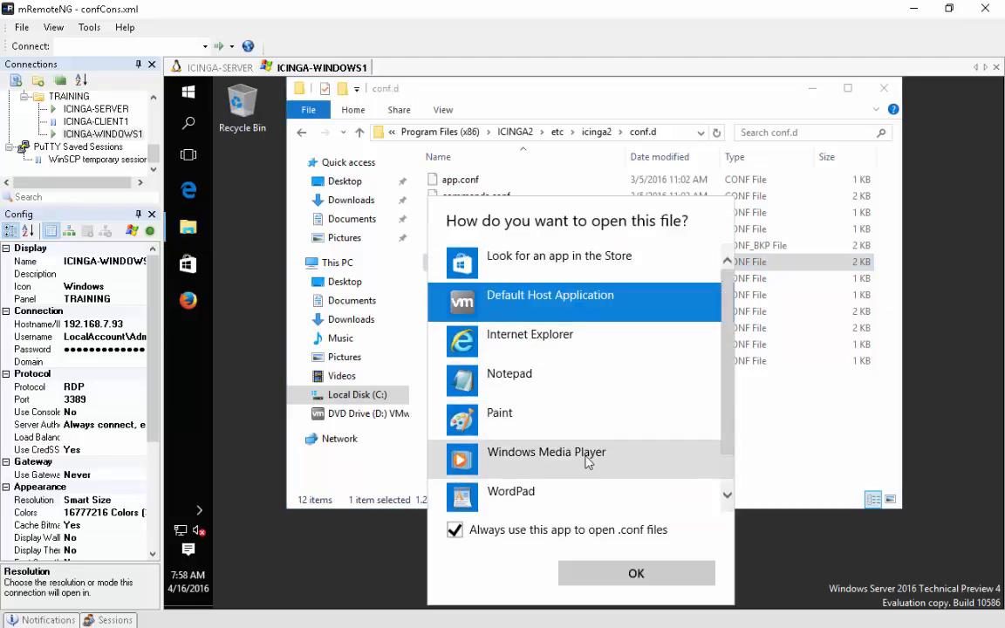
pyautogui.click(505, 380)
pyautogui.click(653, 573)
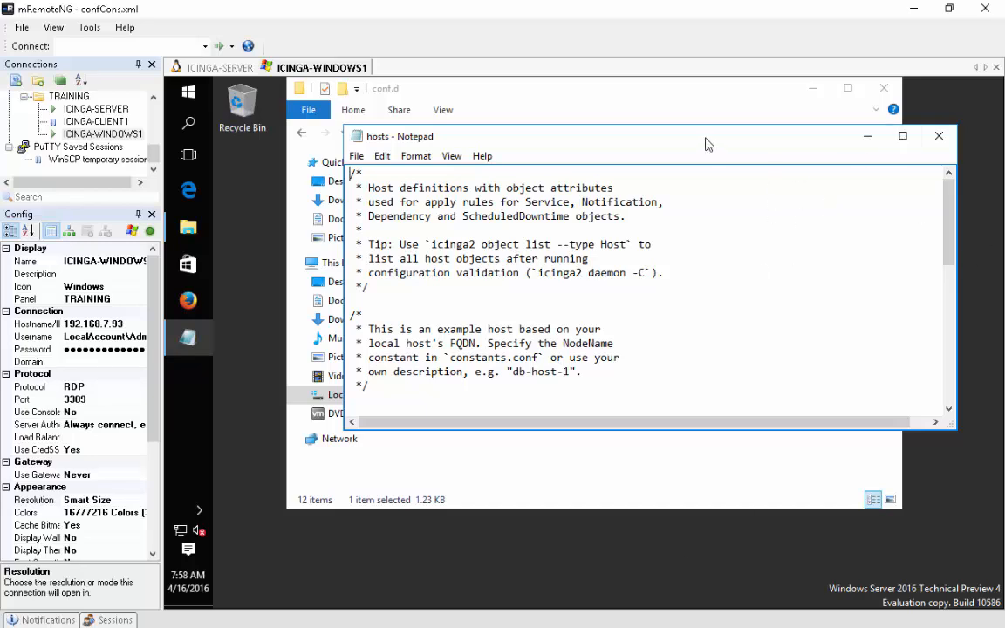
# - Prefix the vars.disks["disk"] block lines in hosts.conf with // to comment them out
pyautogui.moveTo(706, 143); pyautogui.dragTo(696, 117)
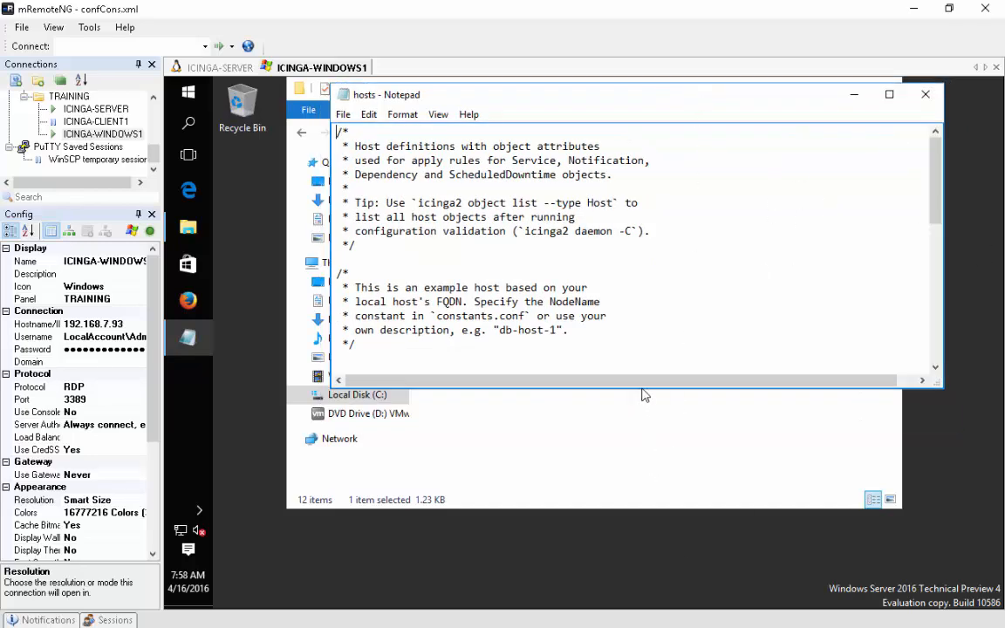
pyautogui.moveTo(640, 390); pyautogui.dragTo(644, 536)
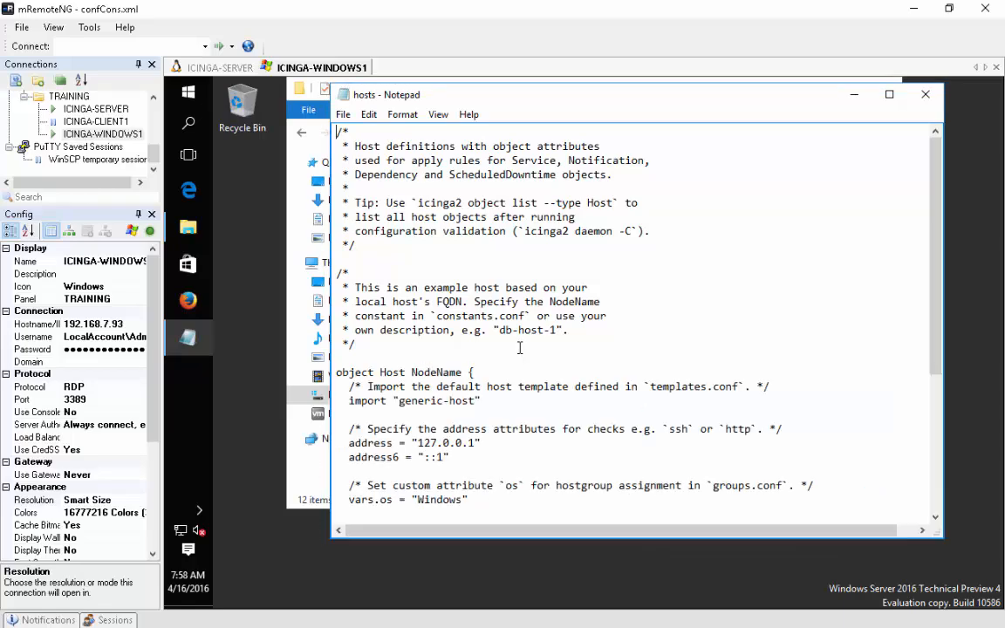
pyautogui.scroll(-4, 520, 348)
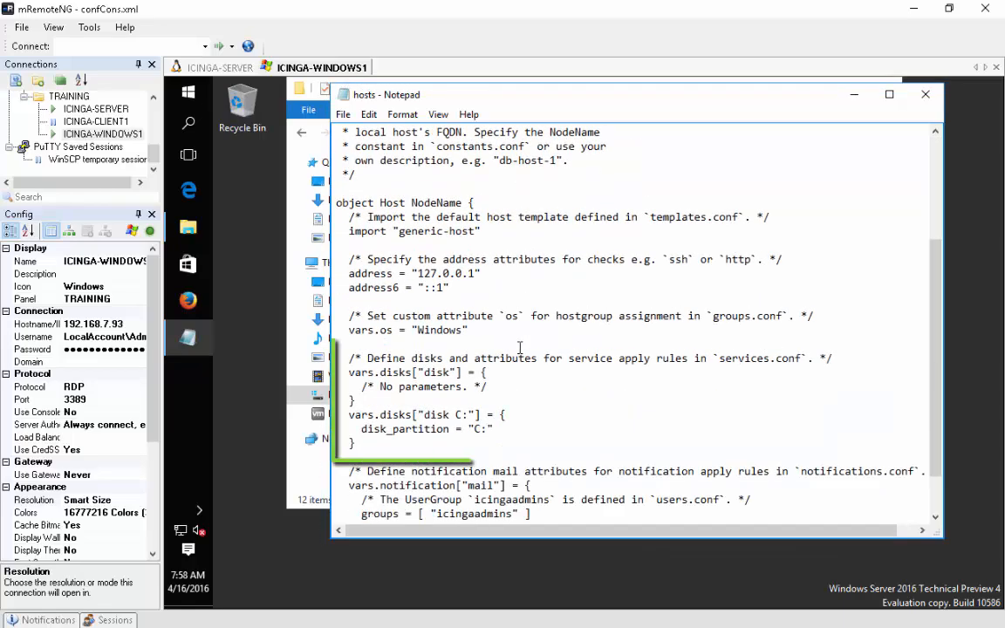
pyautogui.click(348, 373)
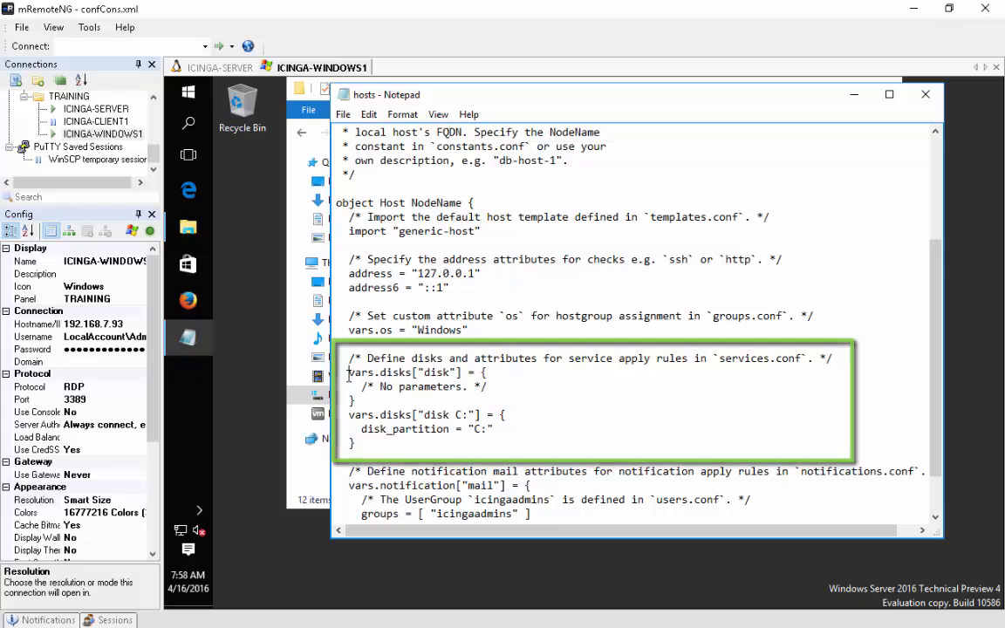
pyautogui.write('//')
pyautogui.click(349, 387)
pyautogui.write('//')
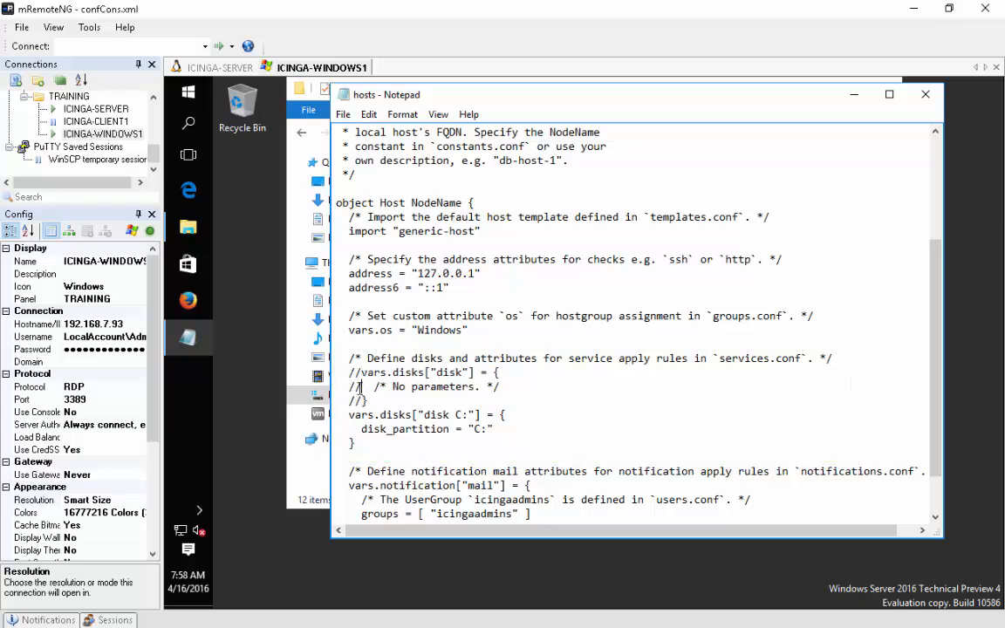
pyautogui.moveTo(360, 386); pyautogui.dragTo(349, 386)
pyautogui.press('BackSpace')
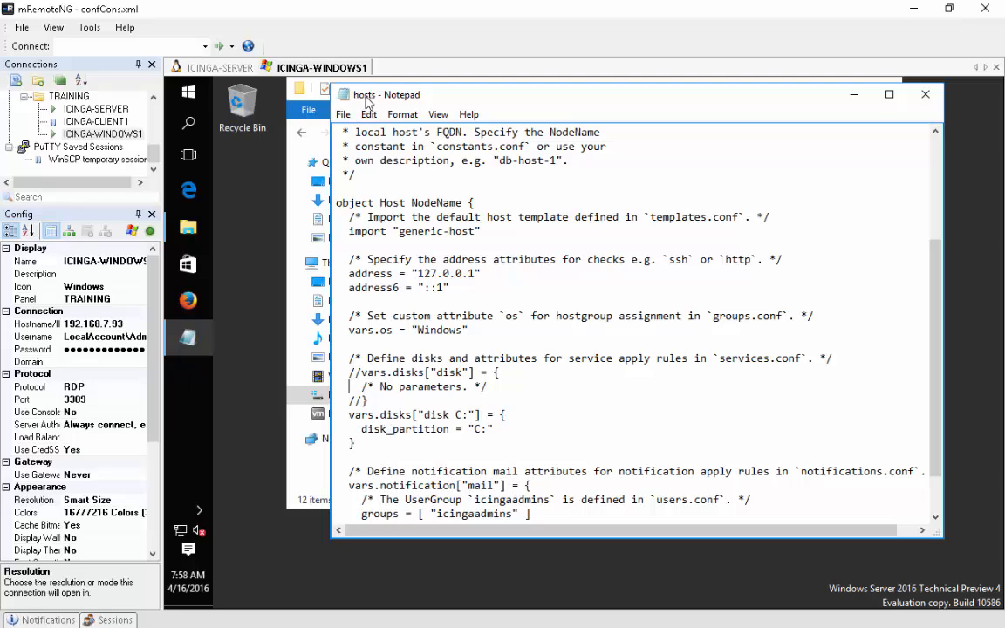
# - Save hosts.conf and close Notepad
pyautogui.click(342, 114)
pyautogui.click(358, 163)
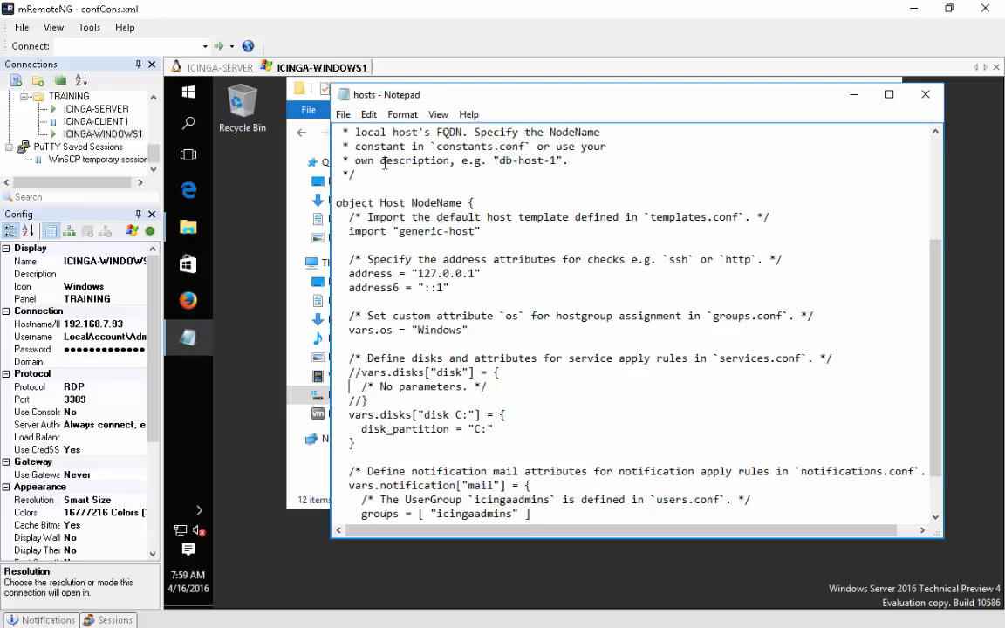
pyautogui.click(923, 95)
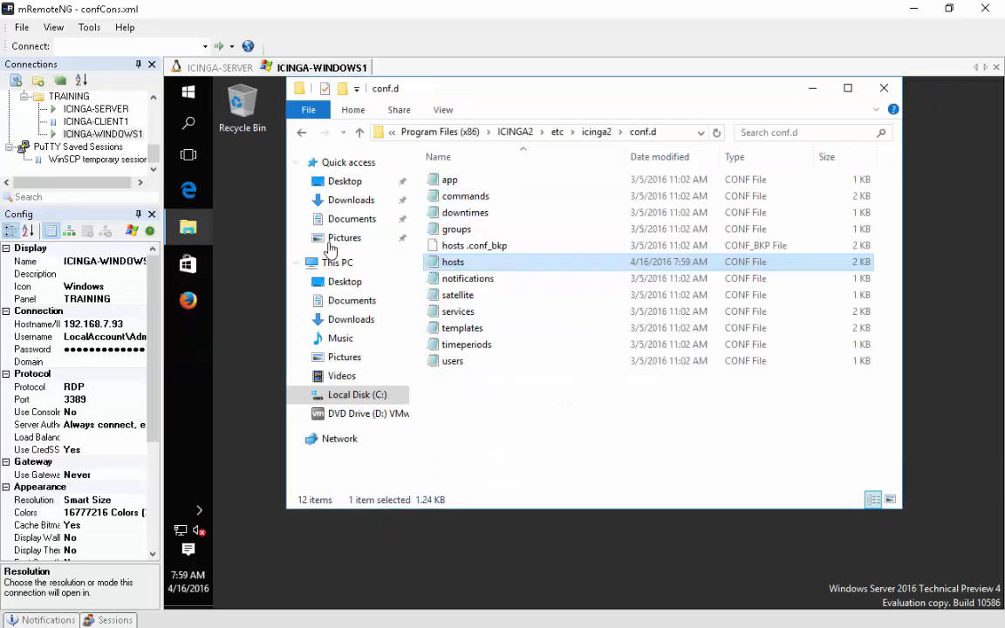
# - Restart the Icinga 2 service on WINDOWS1 through the Services console
pyautogui.click(188, 122)
pyautogui.write('service')
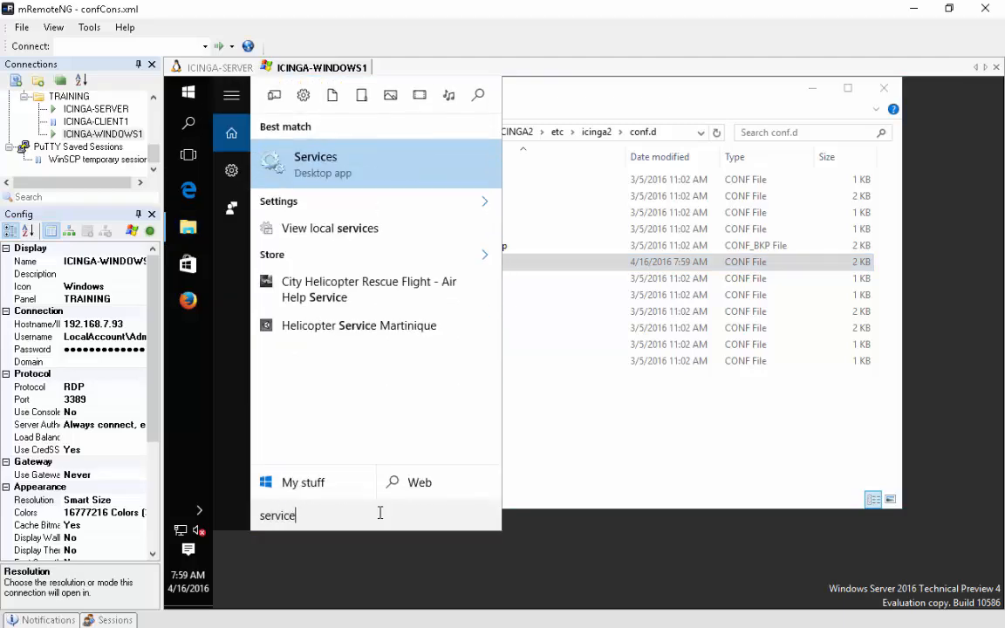
pyautogui.click(306, 166)
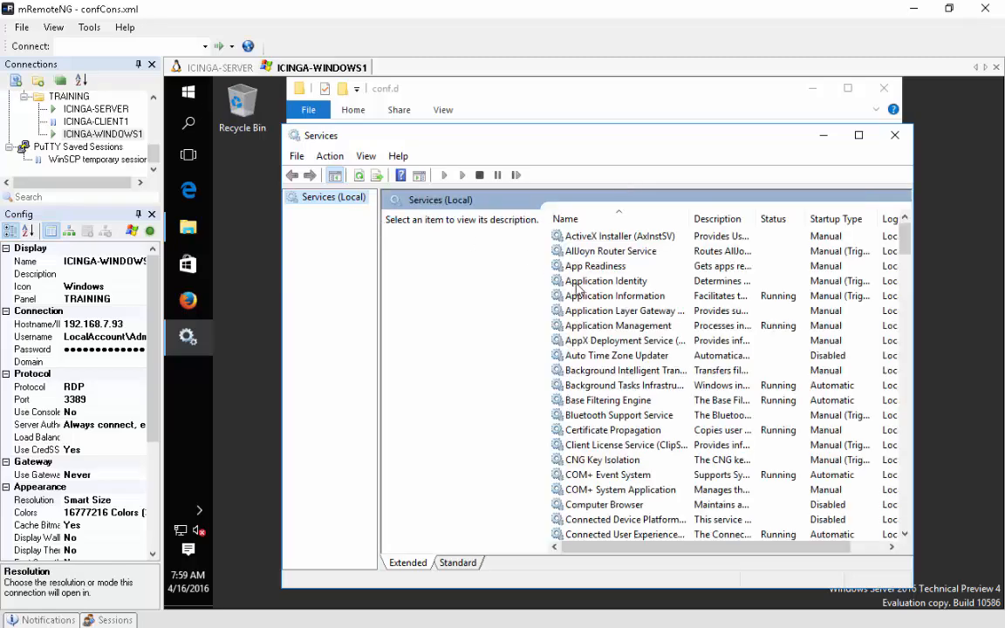
pyautogui.scroll(-11, 624, 417)
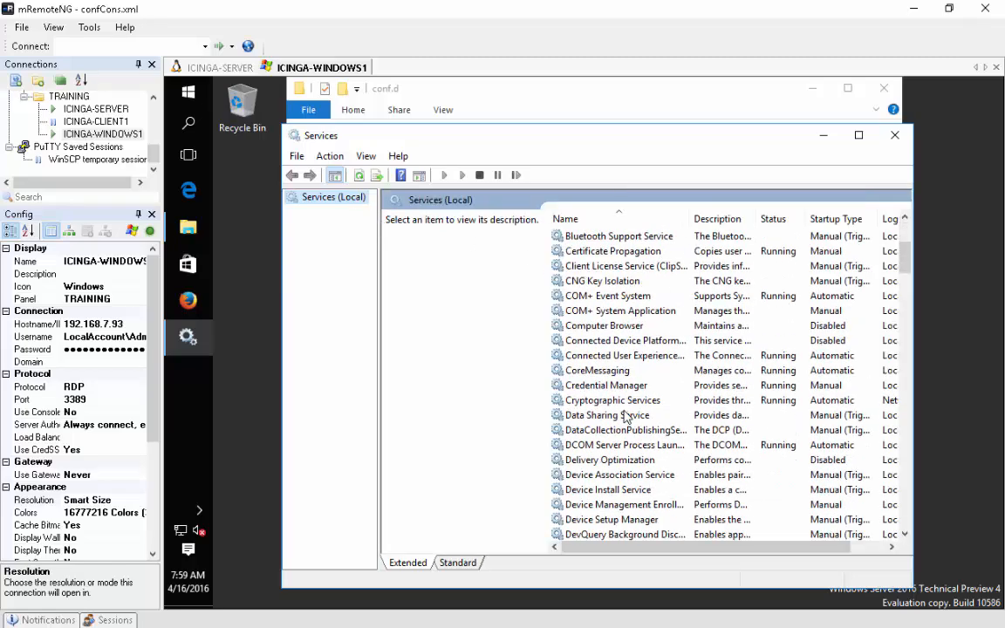
pyautogui.scroll(-8, 624, 417)
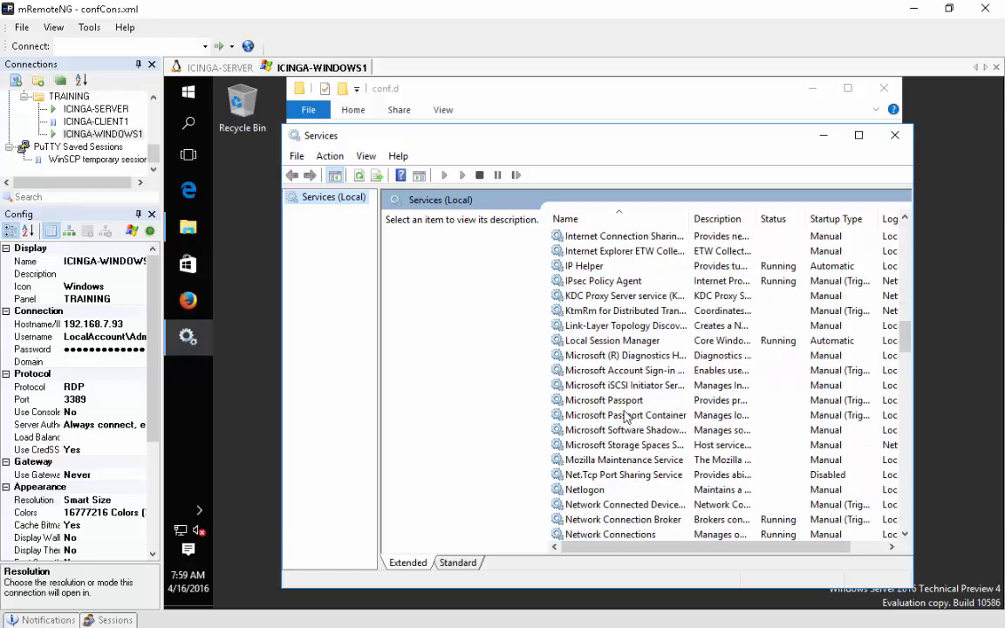
pyautogui.scroll(2, 625, 417)
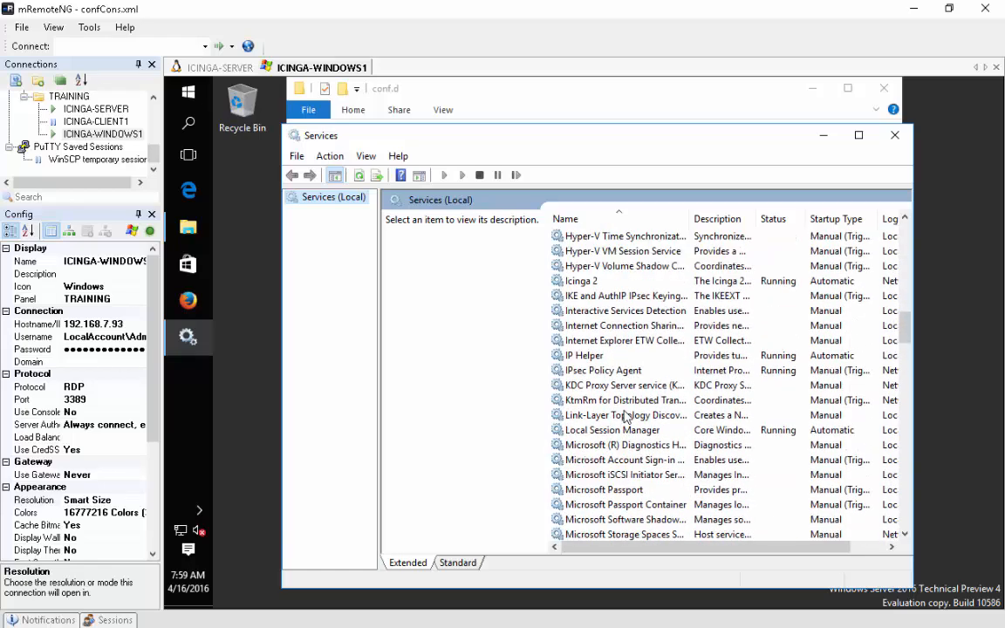
pyautogui.click(583, 282)
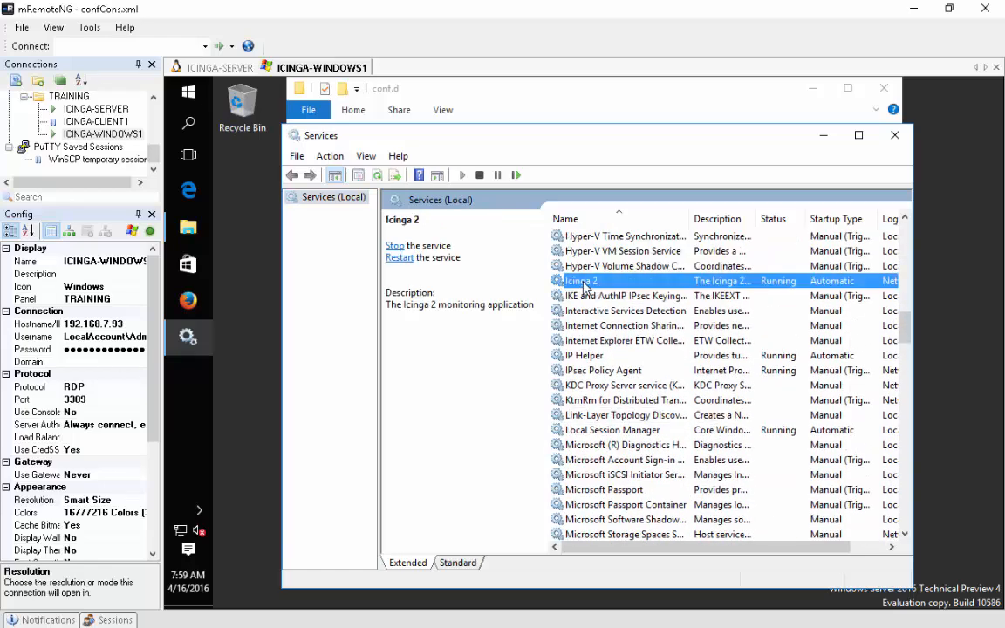
pyautogui.click(401, 259)
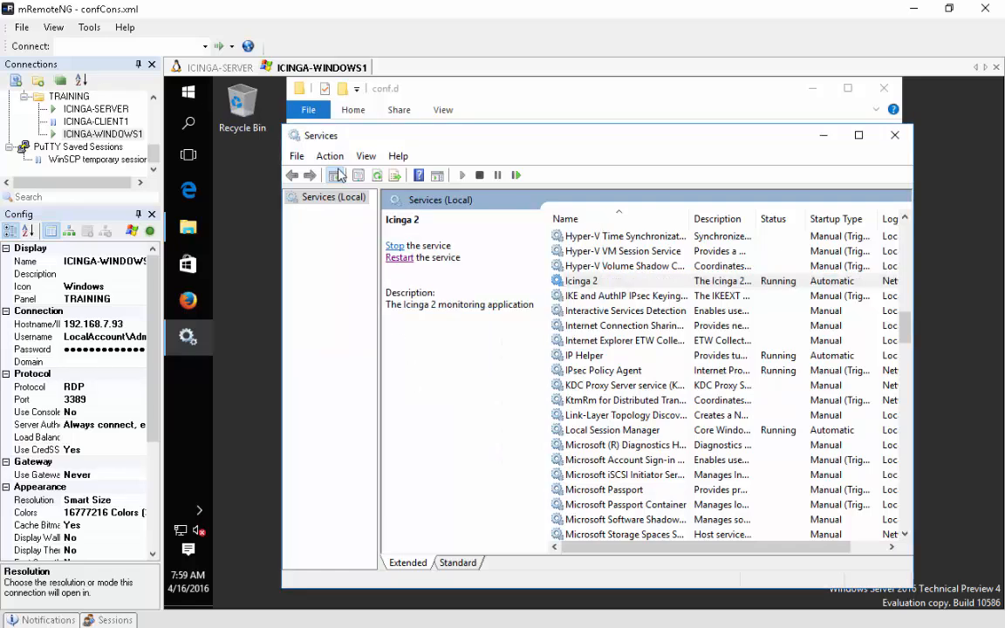
pyautogui.click(220, 68)
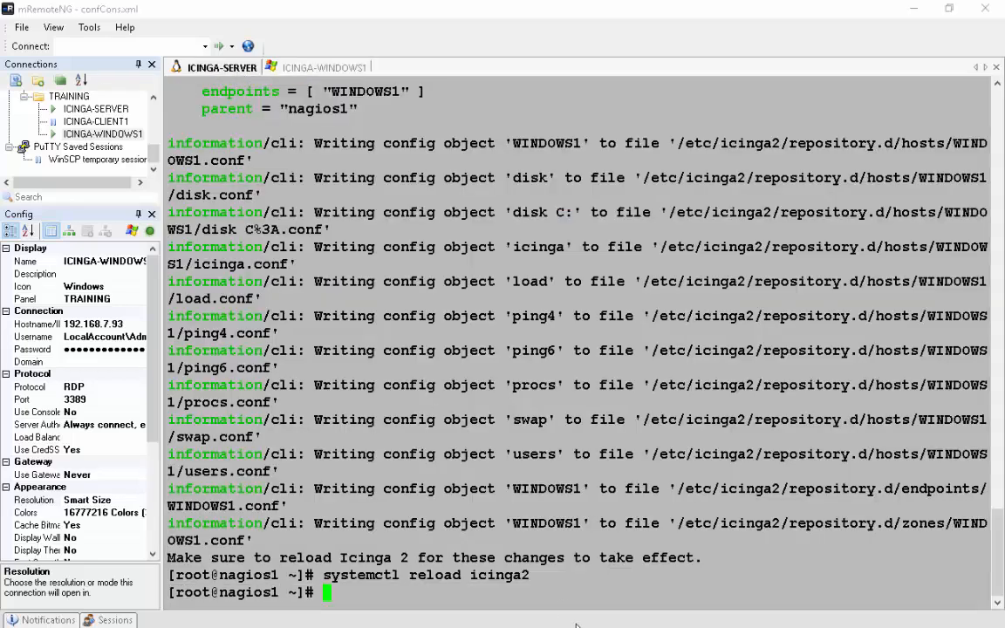
# - Clear the terminal and change into /etc/icinga2/repository.d/hosts, listing each directory
pyautogui.write('clear')
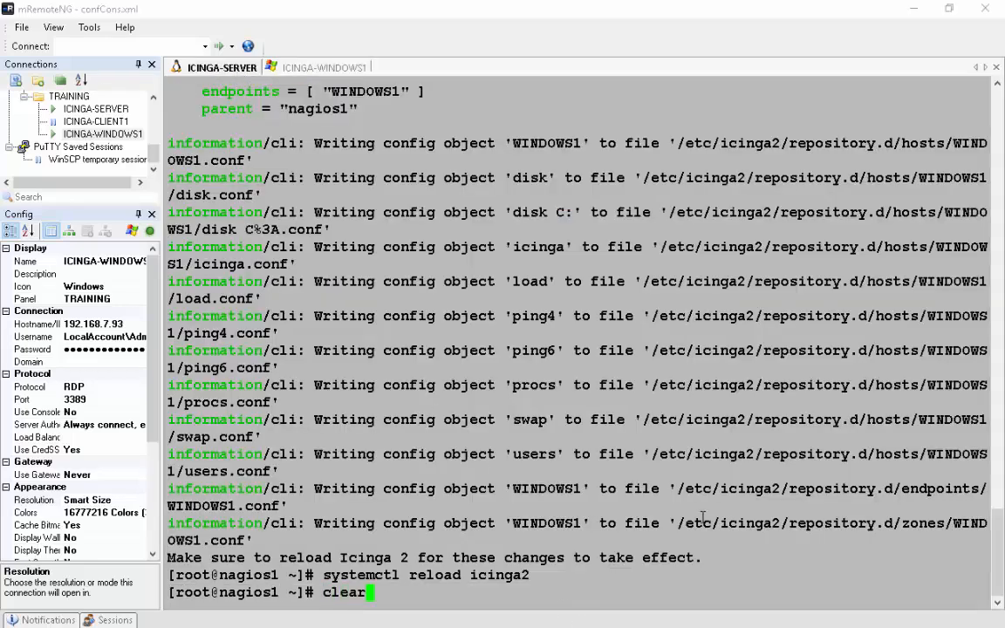
pyautogui.press('Return')
pyautogui.write('/etc/icinga2/repository.d/')
pyautogui.press('BackSpace')
pyautogui.press('BackSpace')
pyautogui.press('BackSpace')
pyautogui.press('BackSpace')
pyautogui.press('BackSpace')
pyautogui.press('BackSpace')
pyautogui.press('BackSpace')
pyautogui.press('BackSpace')
pyautogui.press('BackSpace')
pyautogui.press('BackSpace')
pyautogui.press('BackSpace')
pyautogui.press('BackSpace')
pyautogui.press('BackSpace')
pyautogui.press('BackSpace')
pyautogui.press('BackSpace')
pyautogui.press('BackSpace')
pyautogui.press('BackSpace')
pyautogui.press('BackSpace')
pyautogui.press('BackSpace')
pyautogui.press('BackSpace')
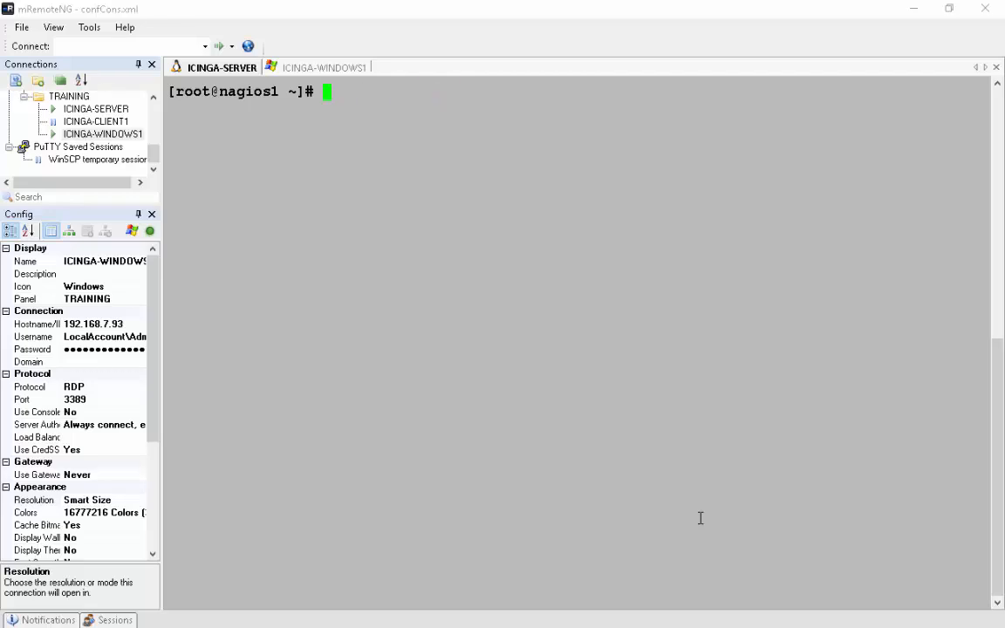
pyautogui.write('cd /etc/icinga2/repository.d/')
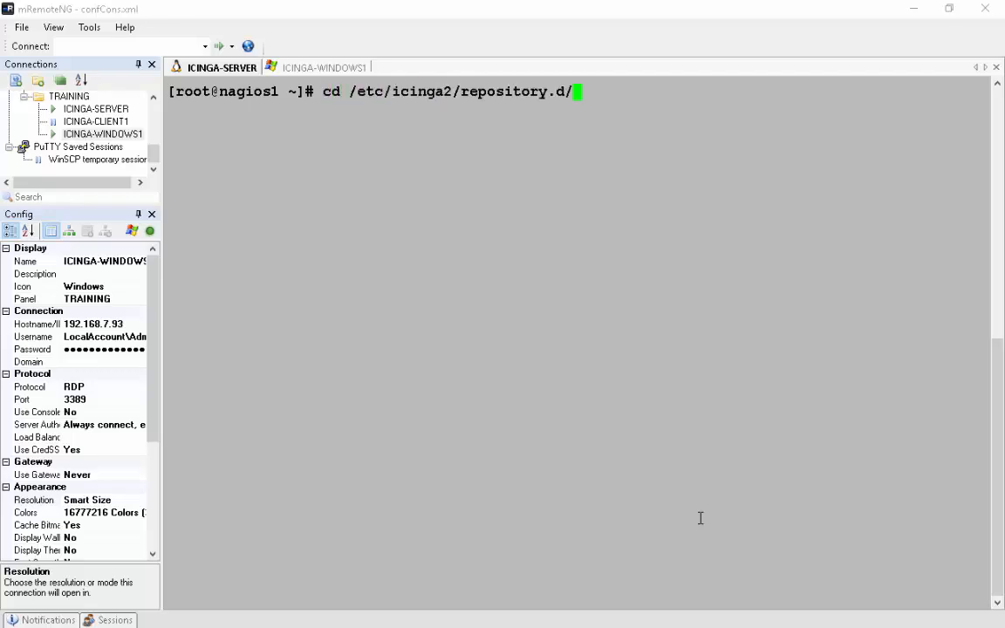
pyautogui.press('Return')
pyautogui.write('ls -l')
pyautogui.press('Return')
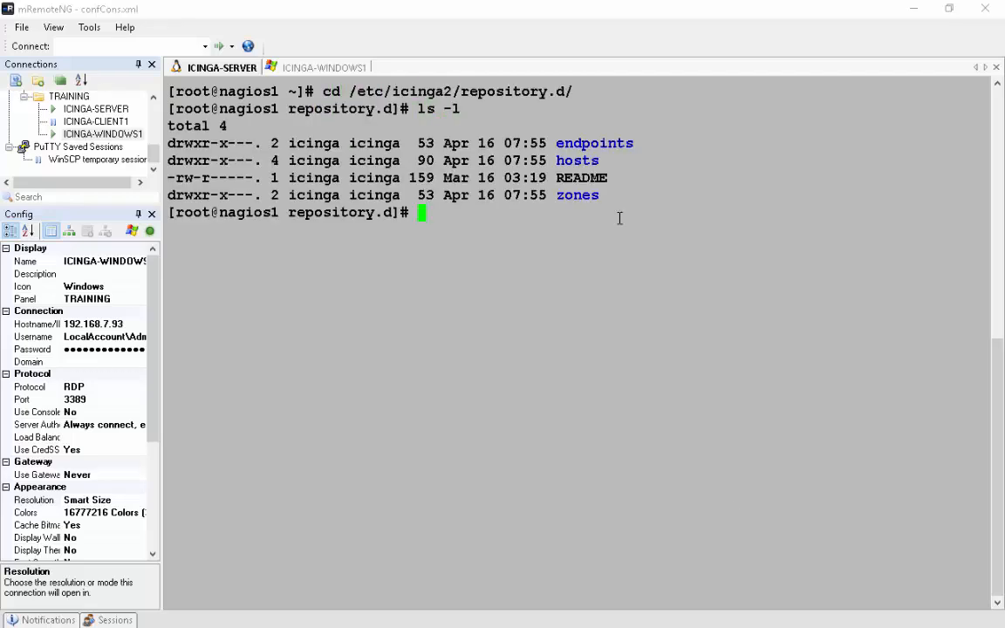
pyautogui.doubleClick(577, 160)
pyautogui.write('cd')
pyautogui.rightClick(665, 181)
pyautogui.press('Return')
pyautogui.write('ls -l')
pyautogui.press('Return')
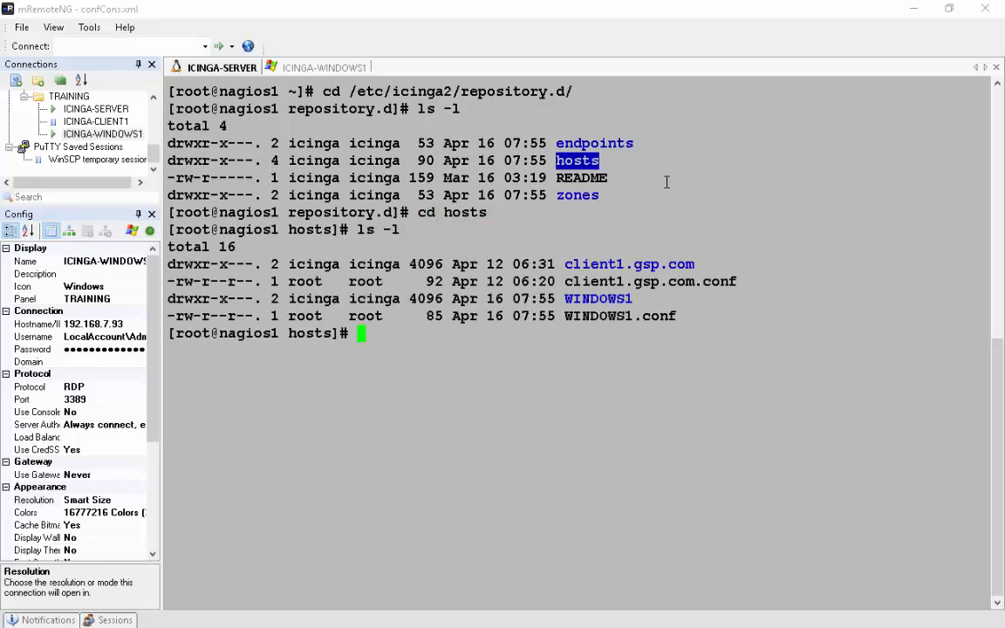
# - Enter the WINDOWS1 directory and list its check configuration files
pyautogui.doubleClick(618, 317)
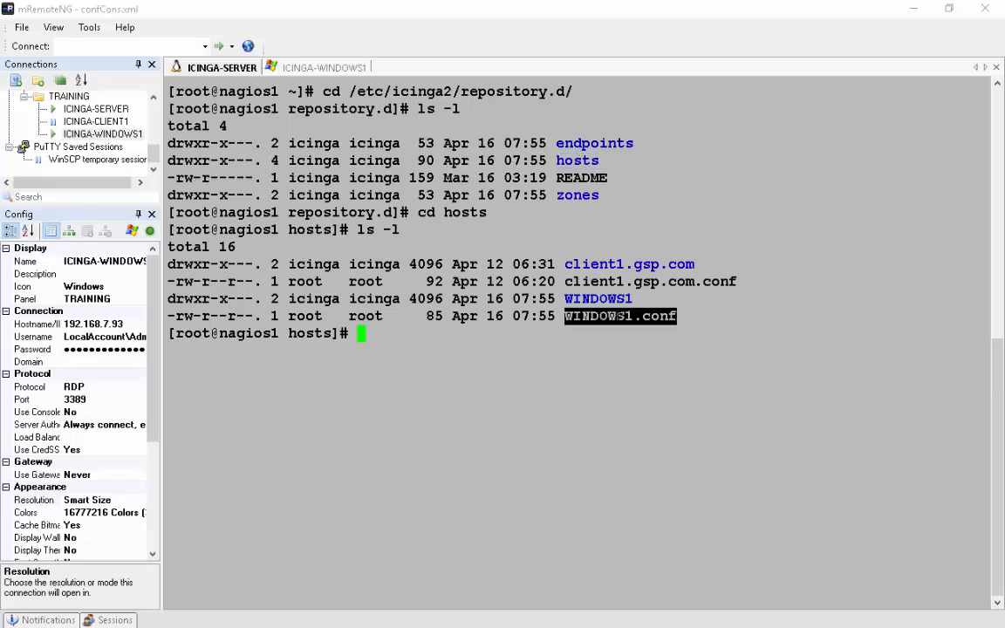
pyautogui.doubleClick(617, 300)
pyautogui.write('cd')
pyautogui.rightClick(689, 310)
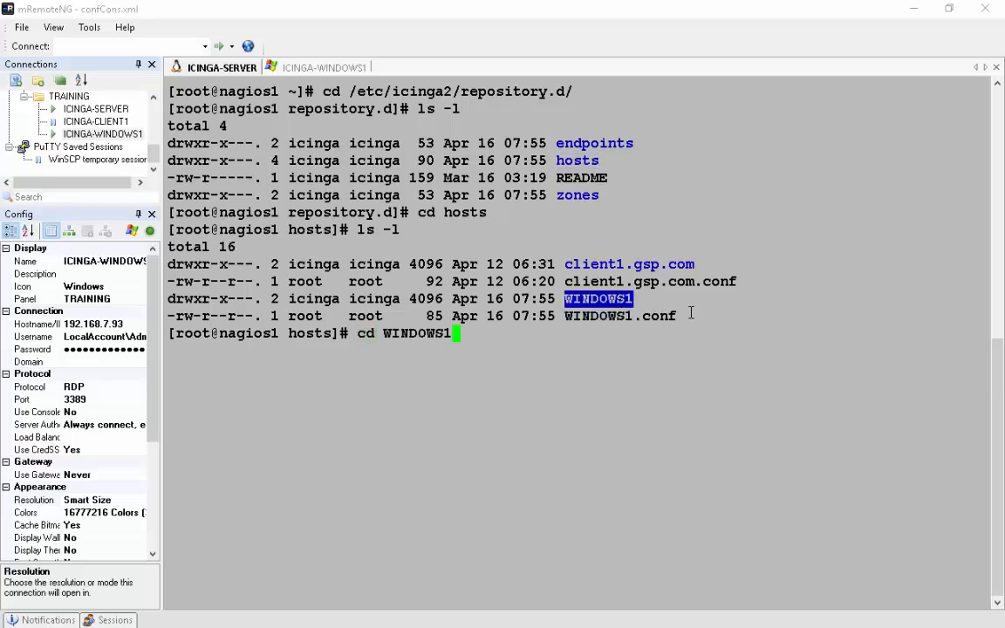
pyautogui.press('Return')
pyautogui.write('ls -l')
pyautogui.press('Return')
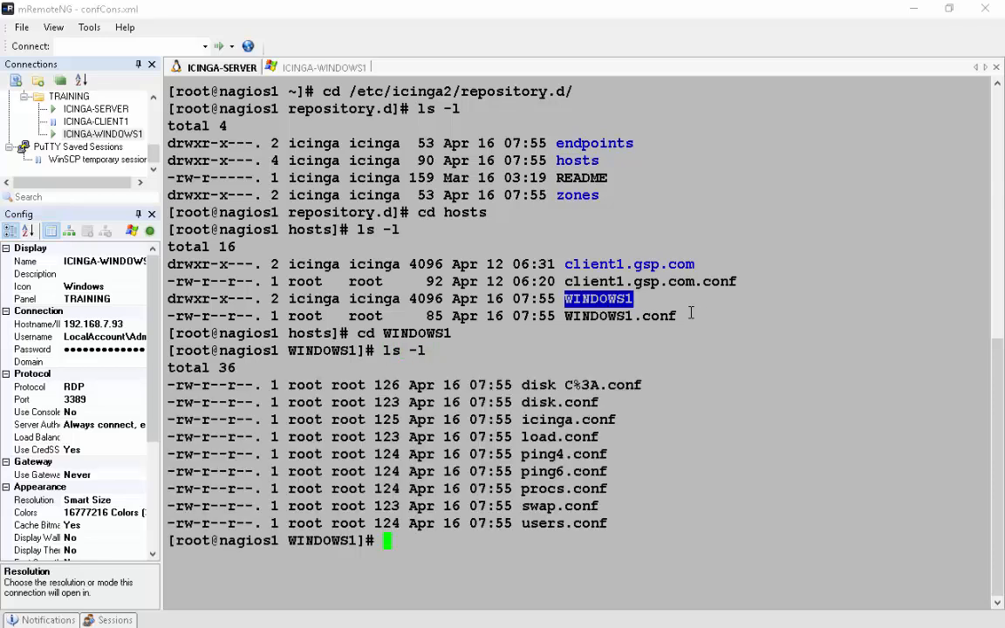
# - Rename disk.conf to disk.conf_disable with mv
pyautogui.doubleClick(597, 404)
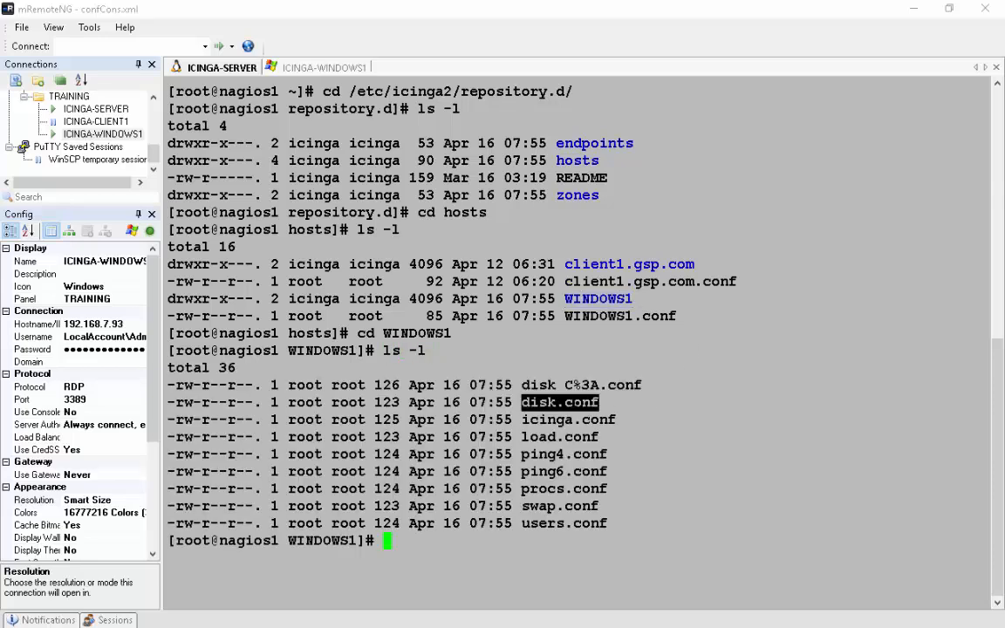
pyautogui.write('mv')
pyautogui.rightClick(803, 456)
pyautogui.rightClick(803, 455)
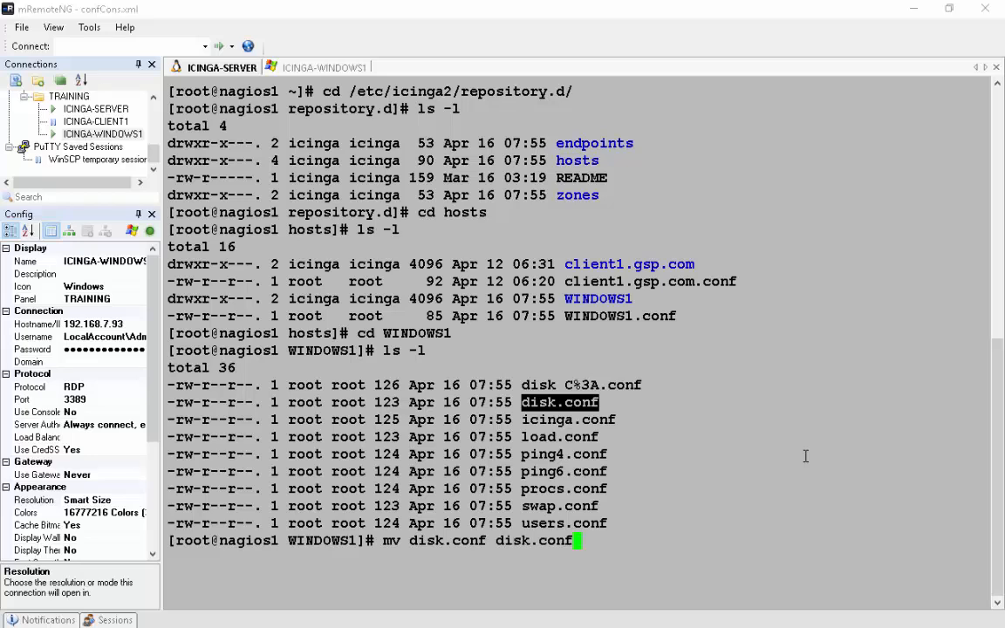
pyautogui.write('_disable')
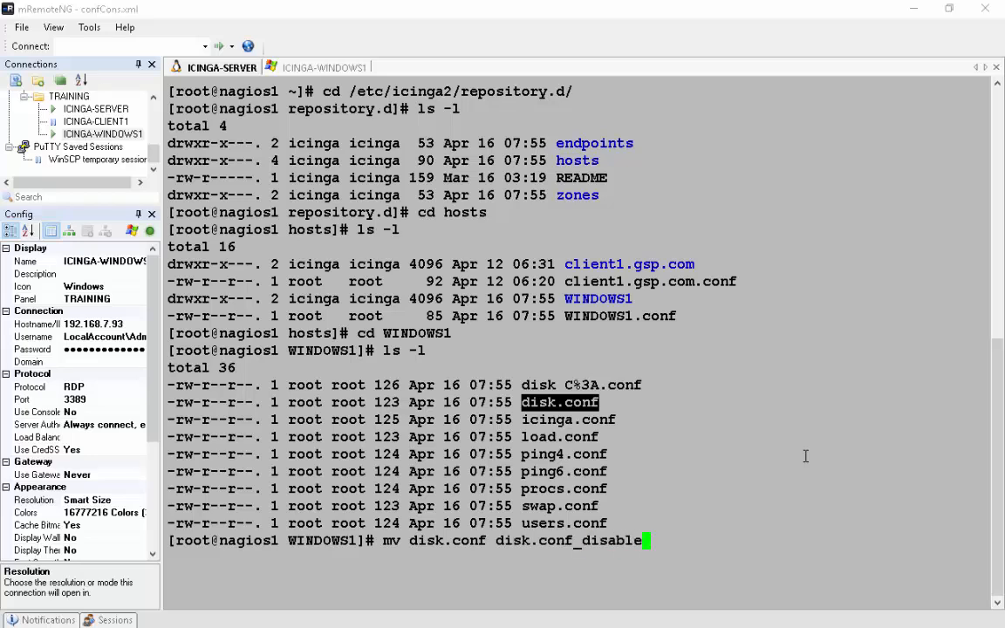
pyautogui.press('Return')
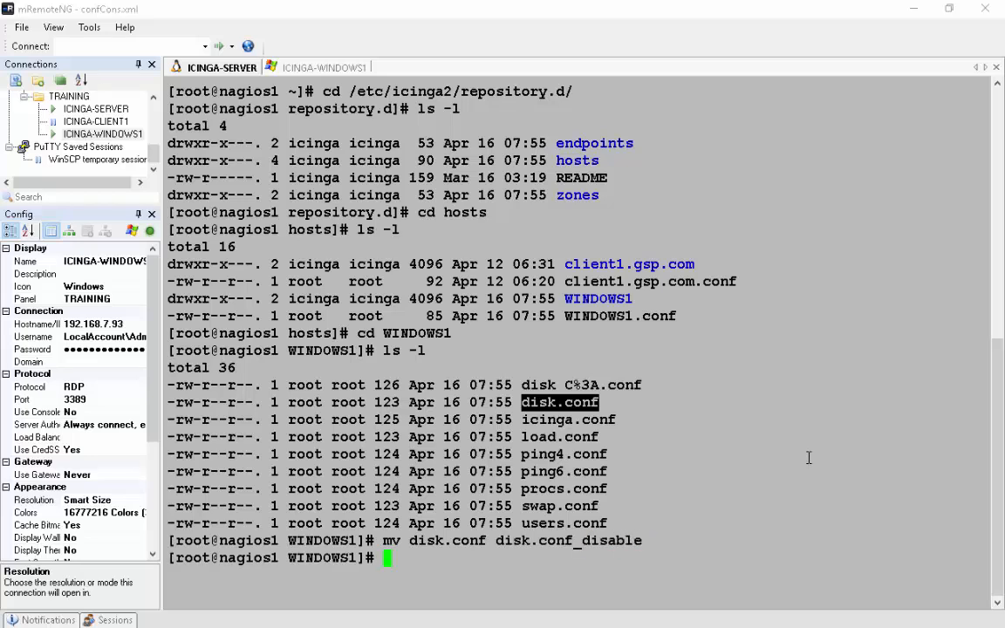
# - Clear the screen and reload Icinga 2 with systemctl reload icinga
pyautogui.write('clear')
pyautogui.press('Return')
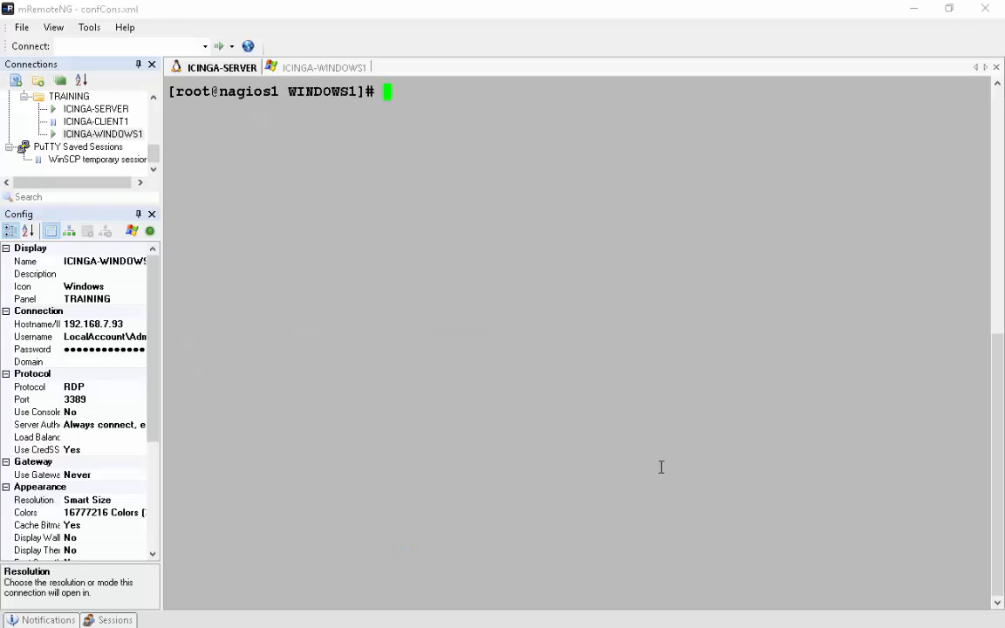
pyautogui.write('systemctl reloac')
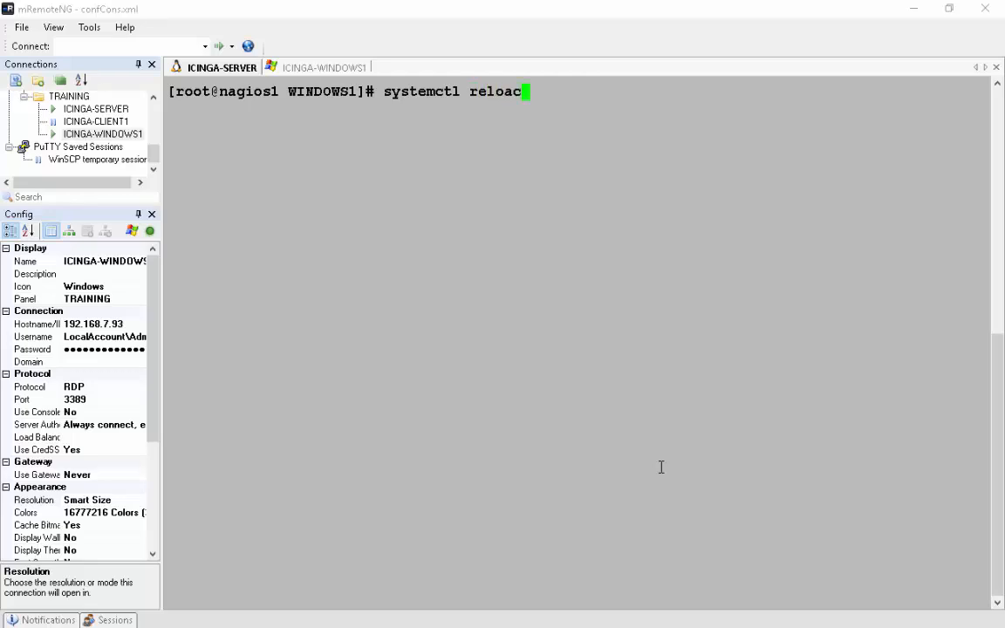
pyautogui.press('BackSpace')
pyautogui.write('d icinga2')
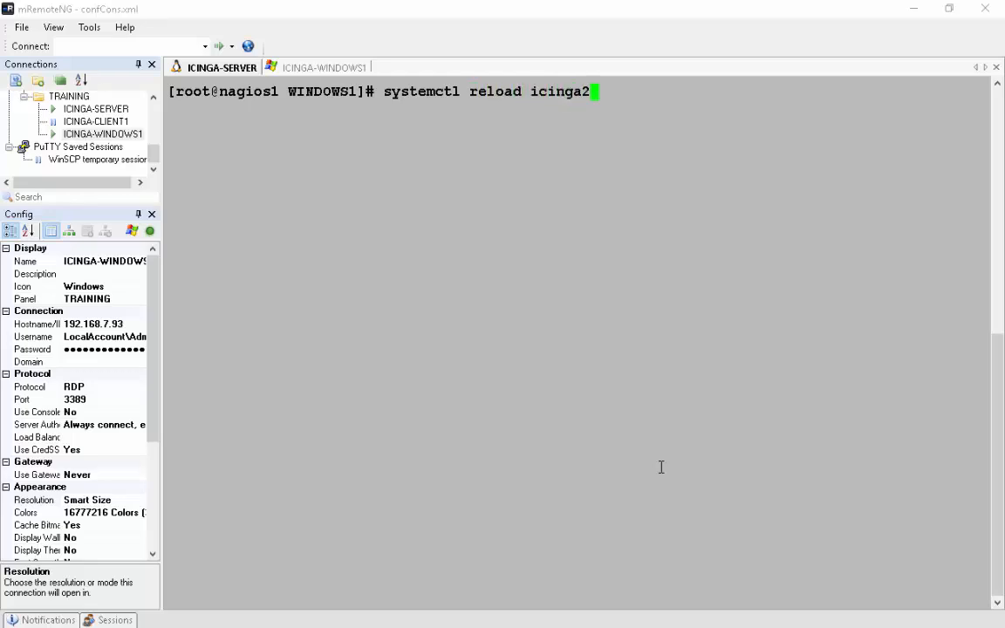
pyautogui.press('Return')
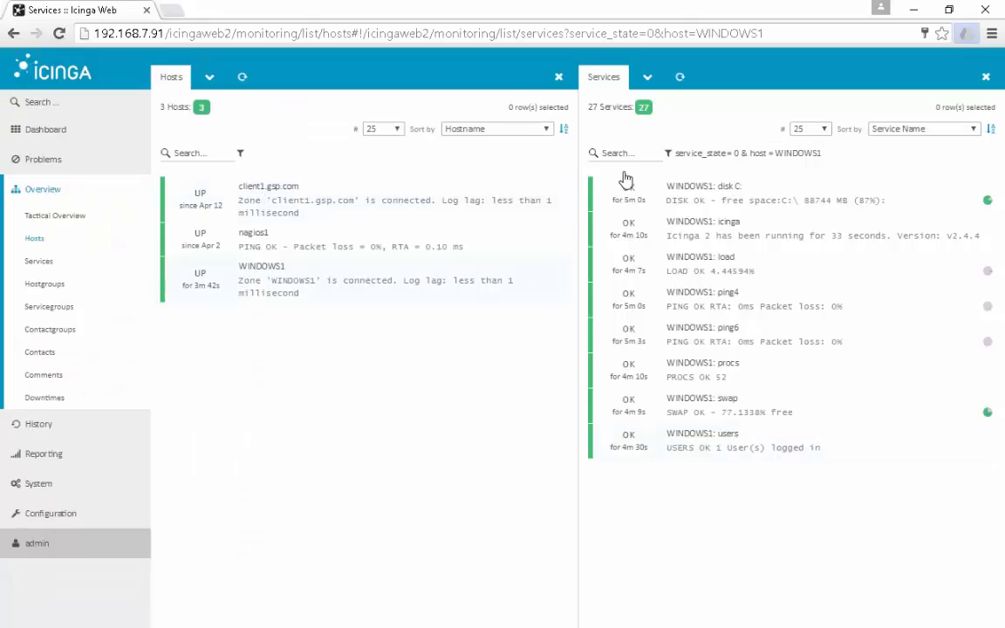
# - Refresh WINDOWS1's services and inspect the disk C, icinga and load service details
pyautogui.click(678, 81)
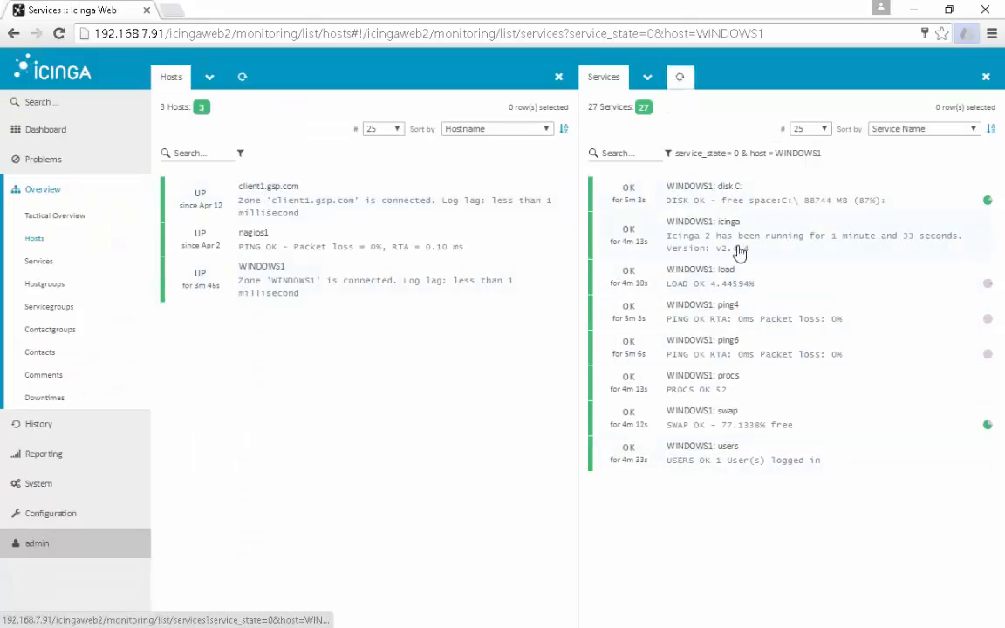
pyautogui.click(729, 187)
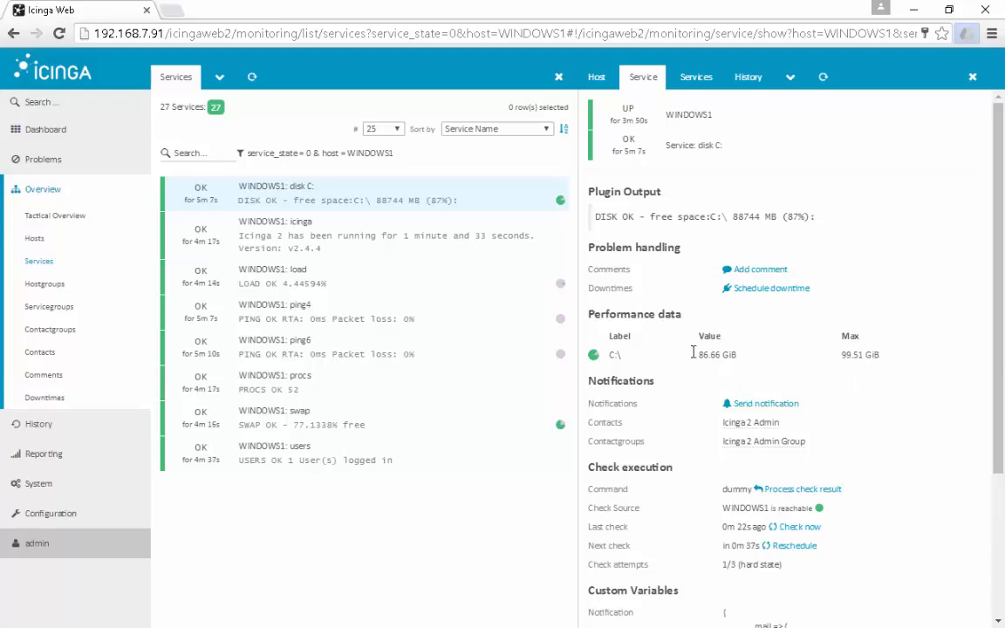
pyautogui.click(274, 218)
pyautogui.click(279, 270)
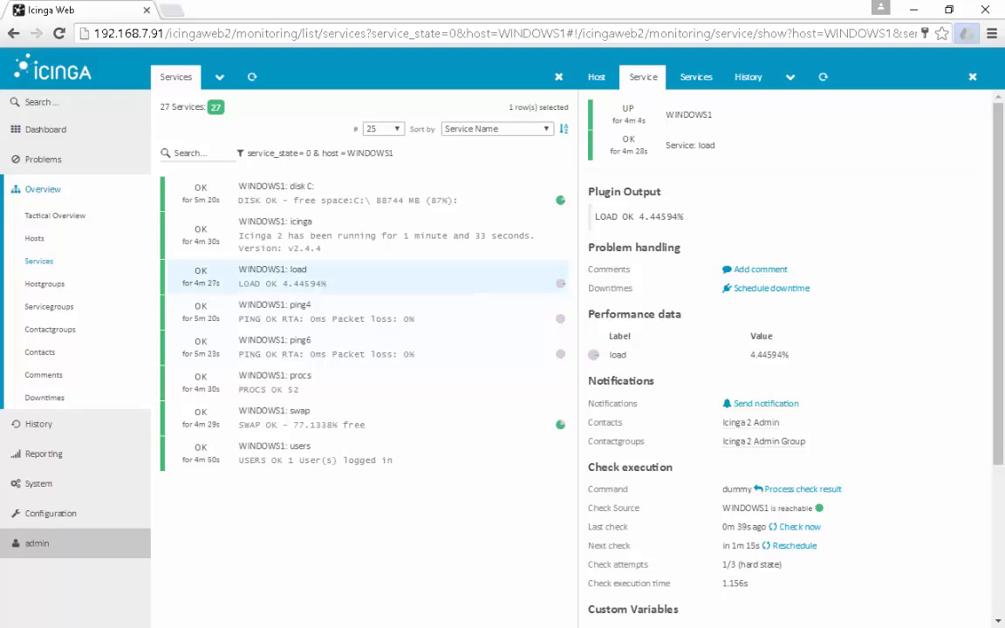
# - Return to the hosts list showing client1.gsp.com, nagios1 and WINDOWS1 all UP
pyautogui.click(34, 239)
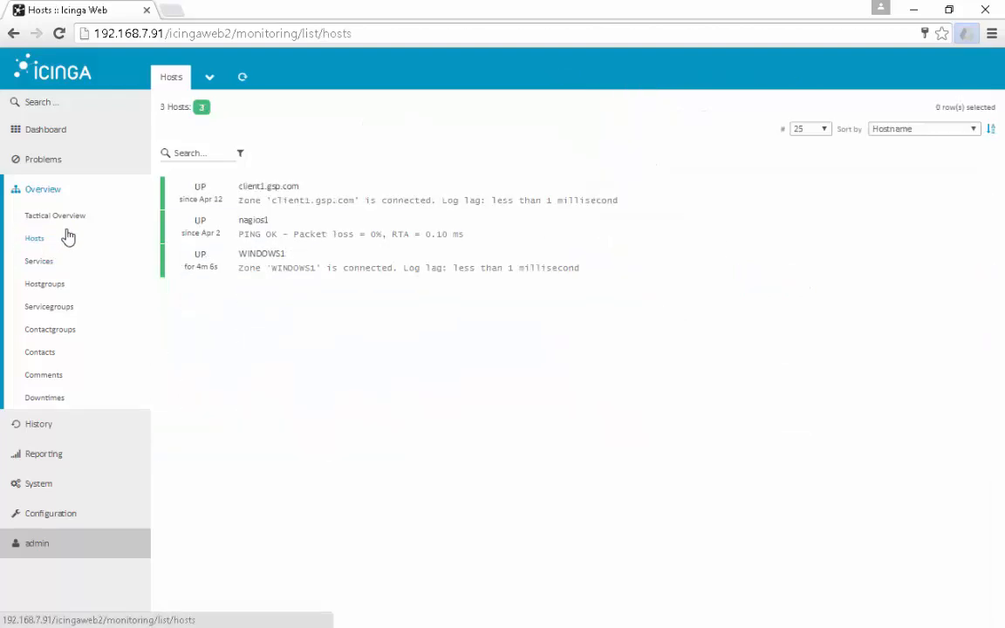
pyautogui.click(61, 217)
pyautogui.click(31, 247)
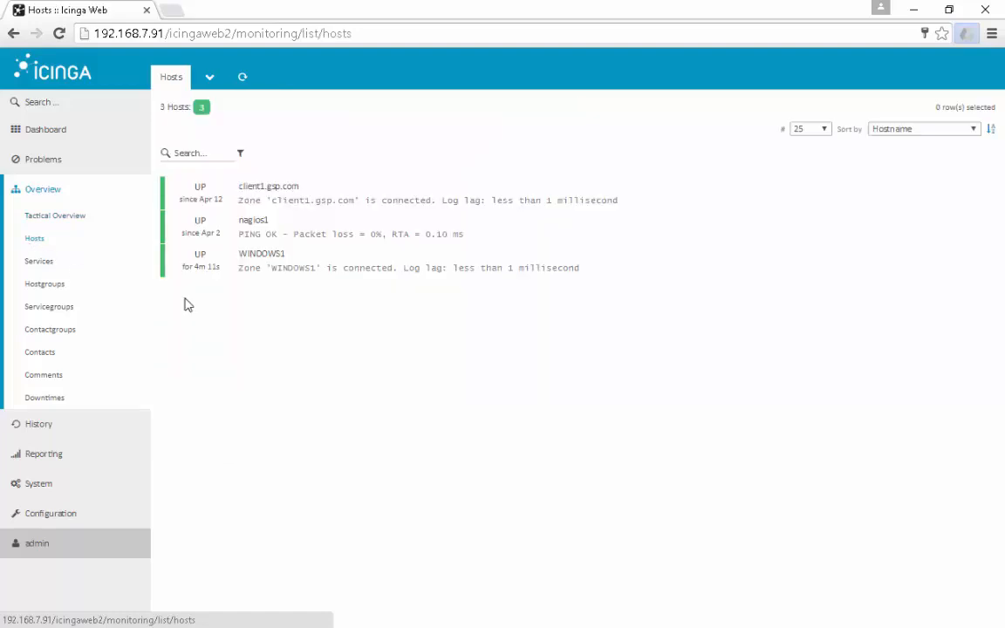